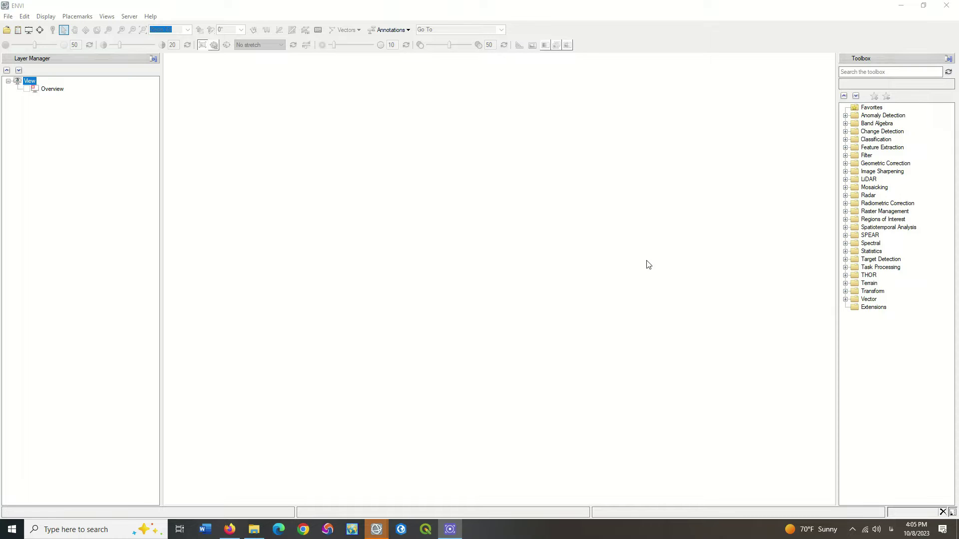
- Open the Landsat 8 scene's MTL text file from the LC08_L1TP_168034_20210529_20210608_01_T1 folder in Desktop\Landsat through the Data Manager
left_click(18, 31)
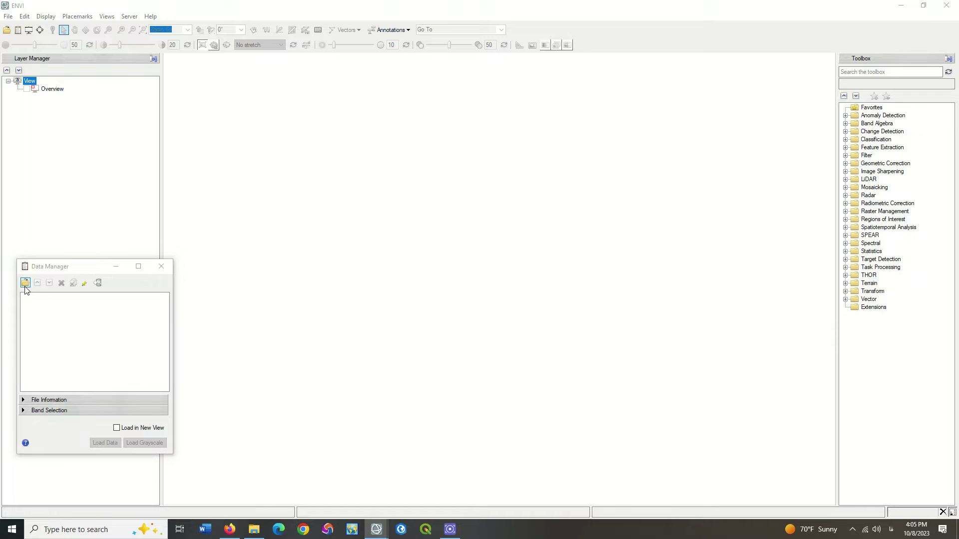
left_click(25, 283)
key("Return")
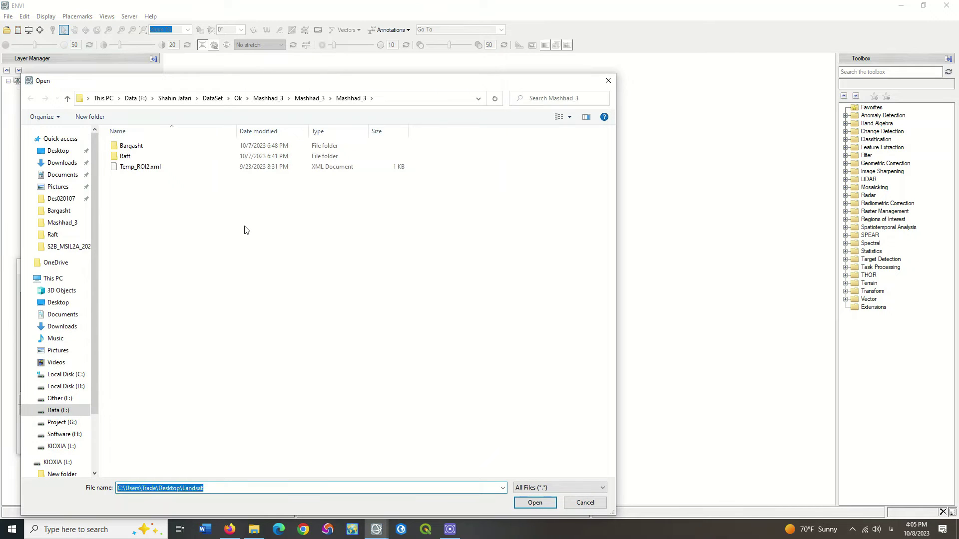
double_click(237, 130)
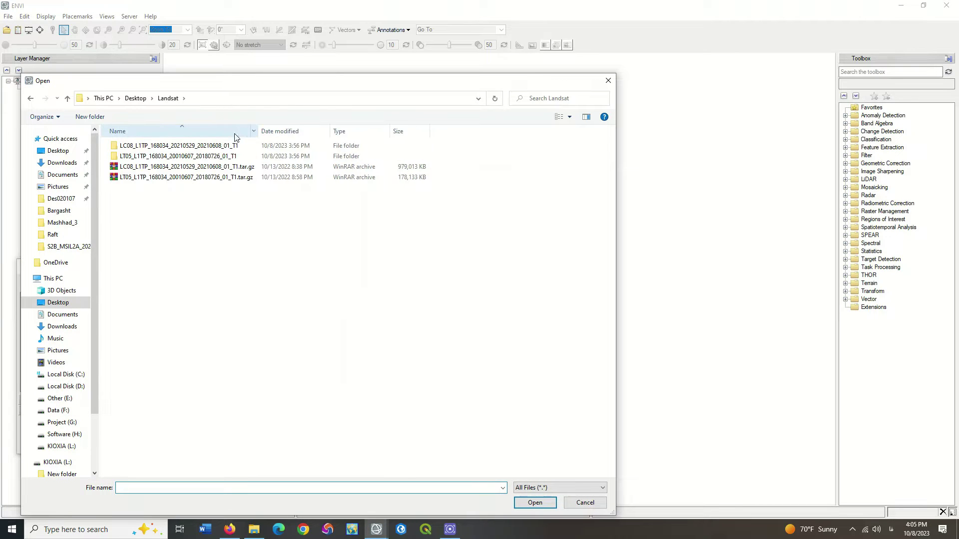
double_click(146, 148)
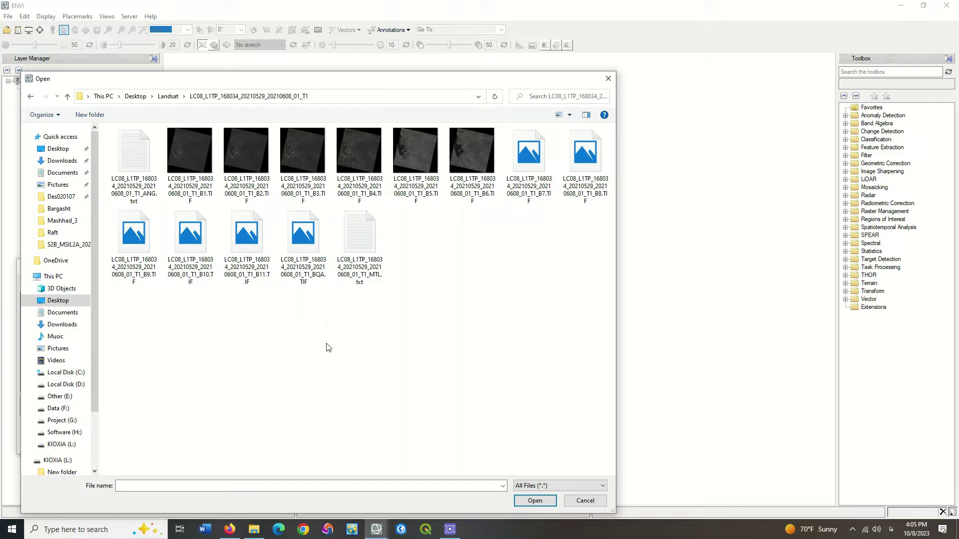
left_click(361, 227)
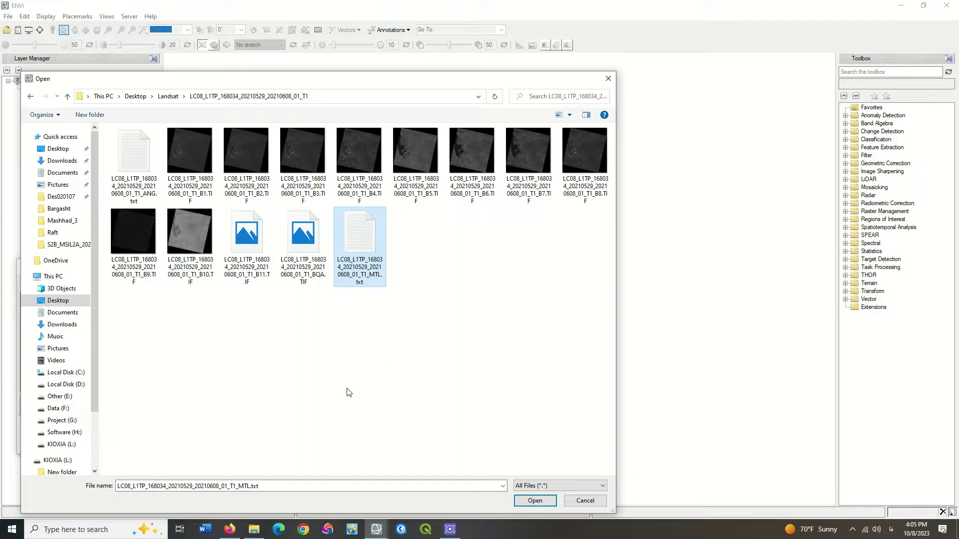
left_click(535, 501)
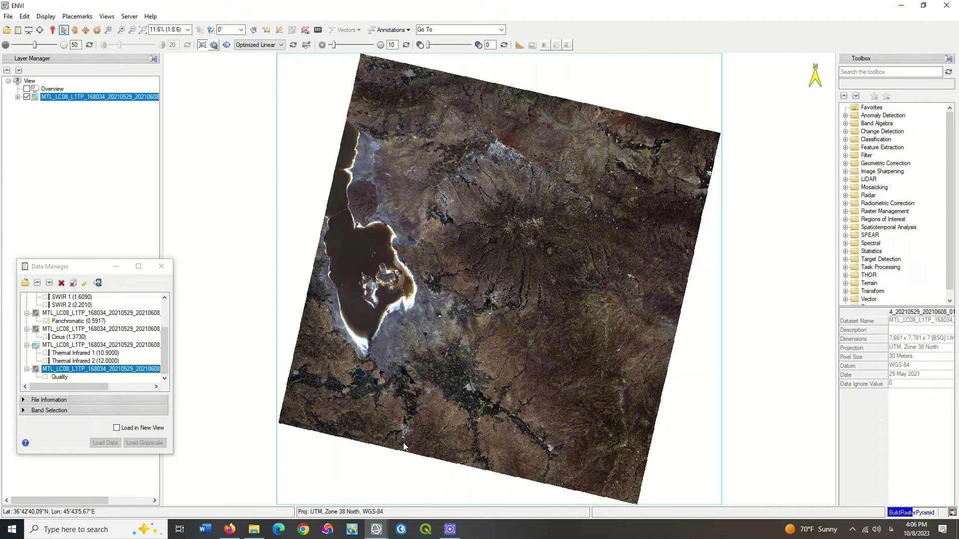
- Open the Landsat 5 scene's MTL file from the LT05_L1TP_168034_20010607_20180726_01_T1 folder as a second layer
scroll(403, 446, "up", 5)
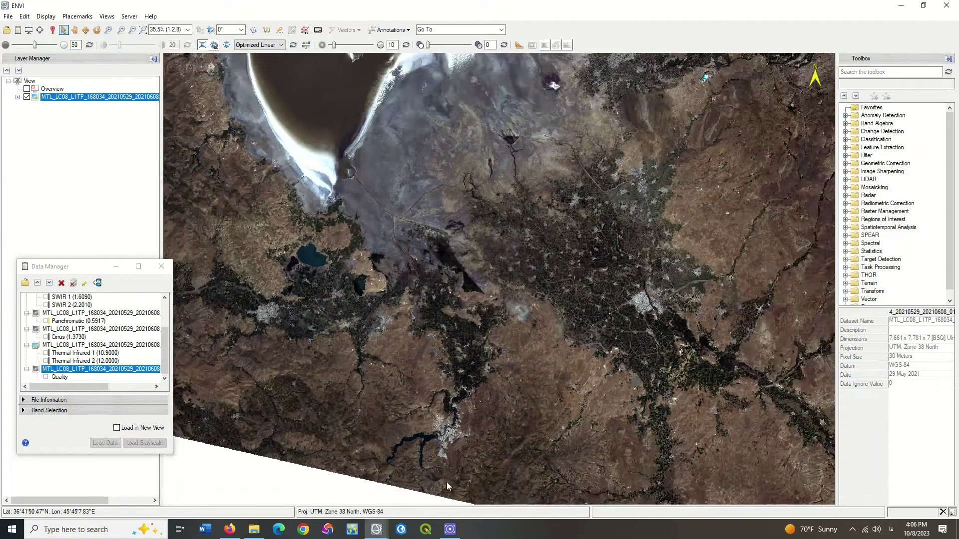
scroll(446, 485, "up", 6)
key("ctrl+o")
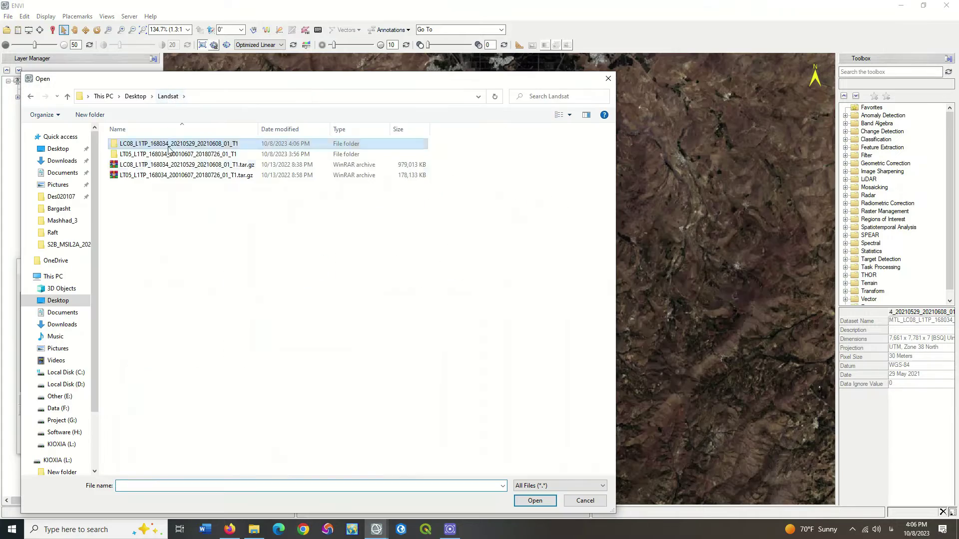
double_click(178, 154)
double_click(196, 233)
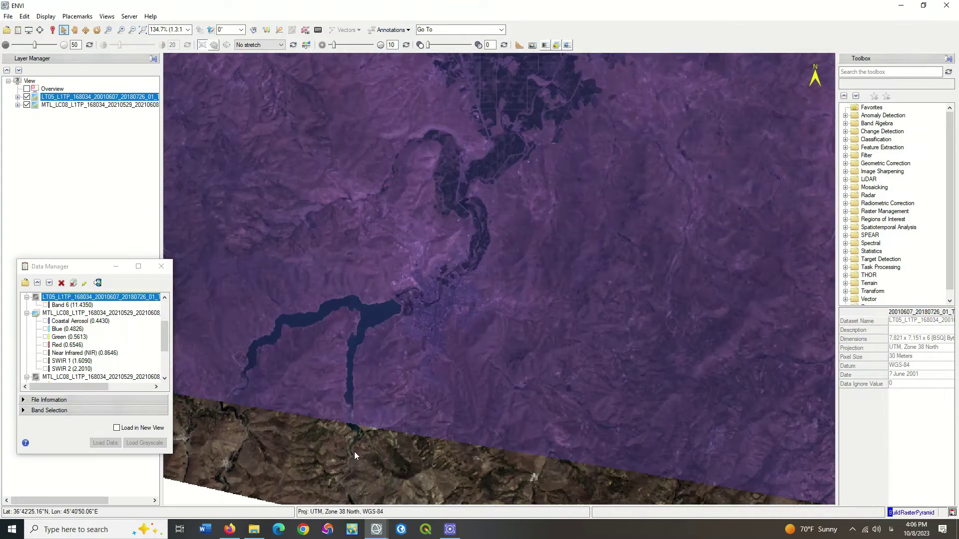
- Frame the city and the reservoir arms southwest of it in the view at about 218% zoom
scroll(345, 447, "up", 2)
left_click(75, 29)
left_click_drag(432, 261, 389, 270)
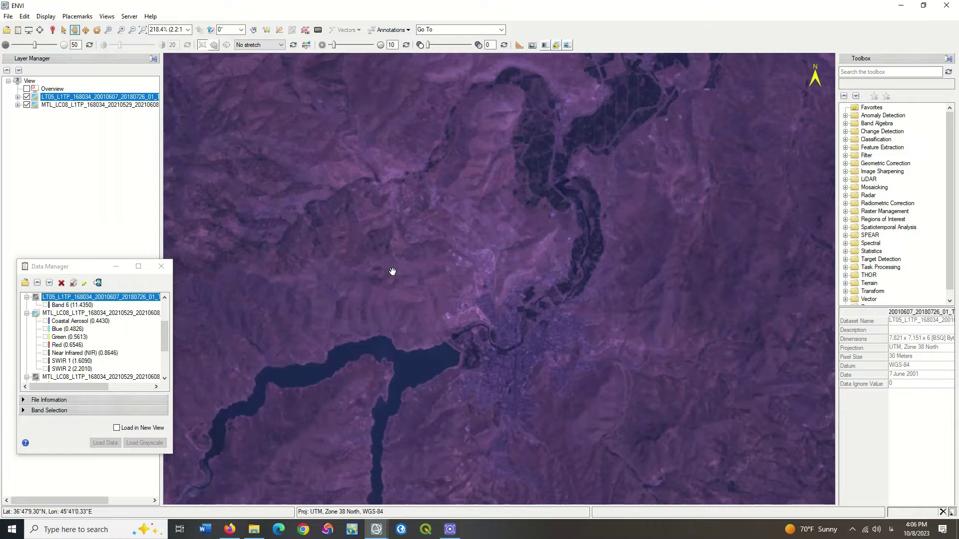
- Compare the 2001 Landsat 5 layer with the 2021 image by switching its visibility, and remove the 2001 layer
left_click(27, 97)
left_click(27, 97)
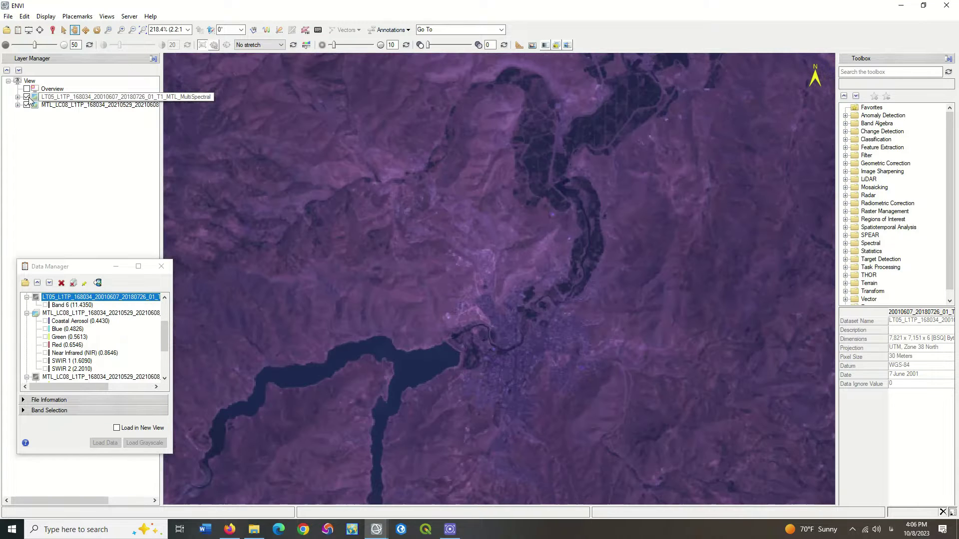
left_click(27, 97)
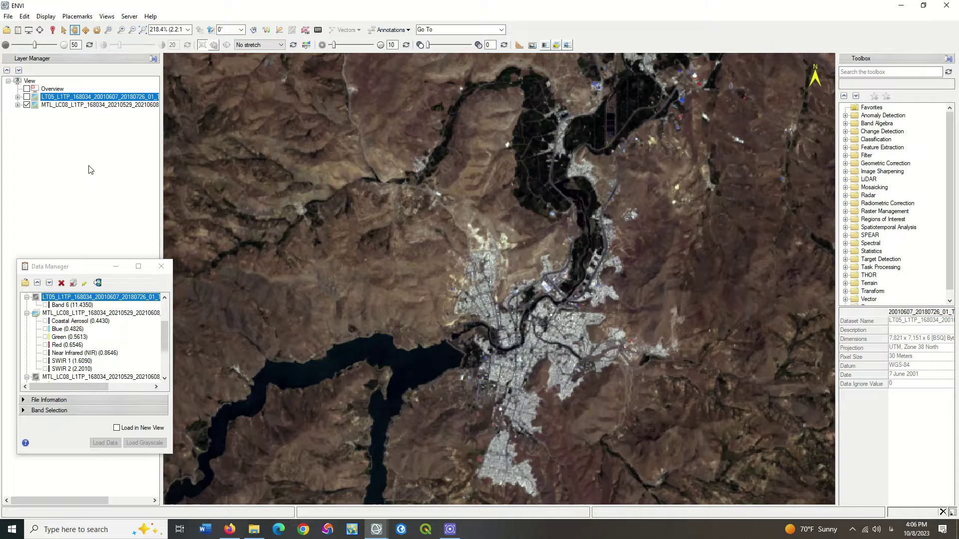
key("Delete")
- Try the Linear 2% stretch on the Landsat 8 image and settle on Linear 1%
left_click(265, 45)
left_click(263, 112)
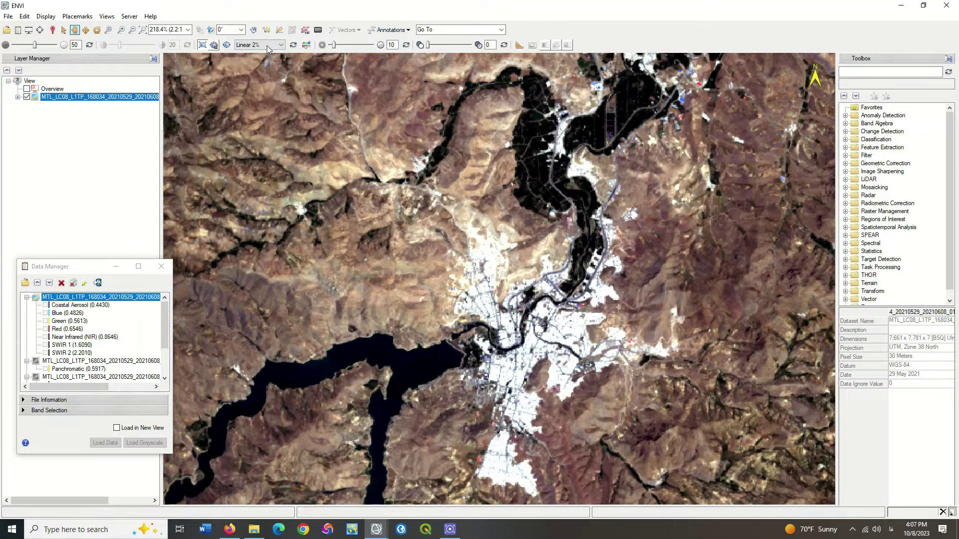
left_click(268, 45)
left_click(259, 107)
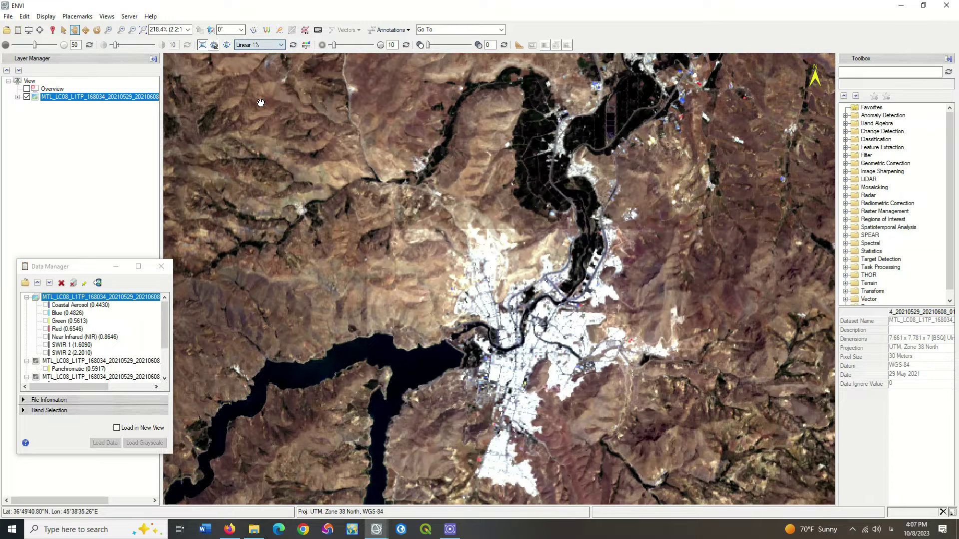
- Start Radiometric Calibration on the Landsat 8 MultiSpectral file, spatially subset to the current view extent of 617 by 415 pixels
left_click(858, 72)
type("radio")
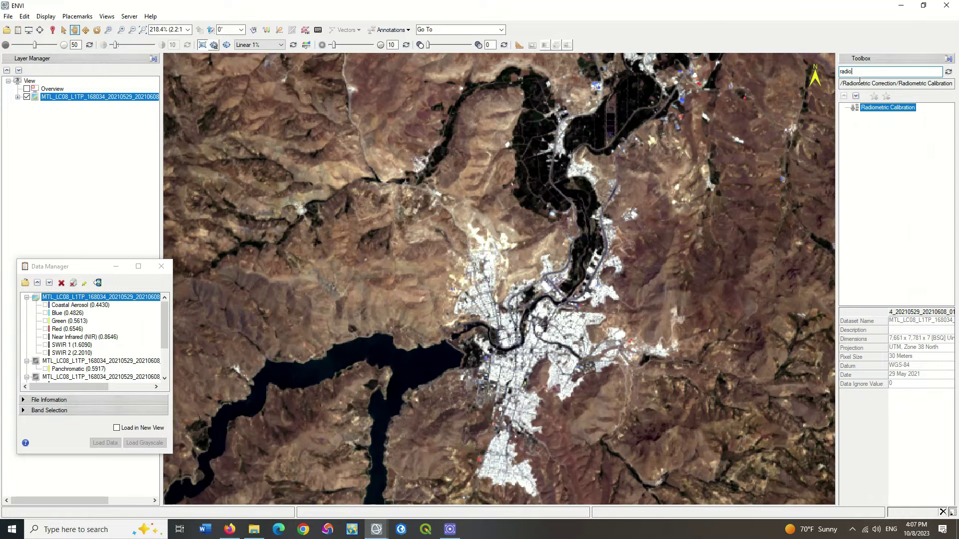
double_click(874, 108)
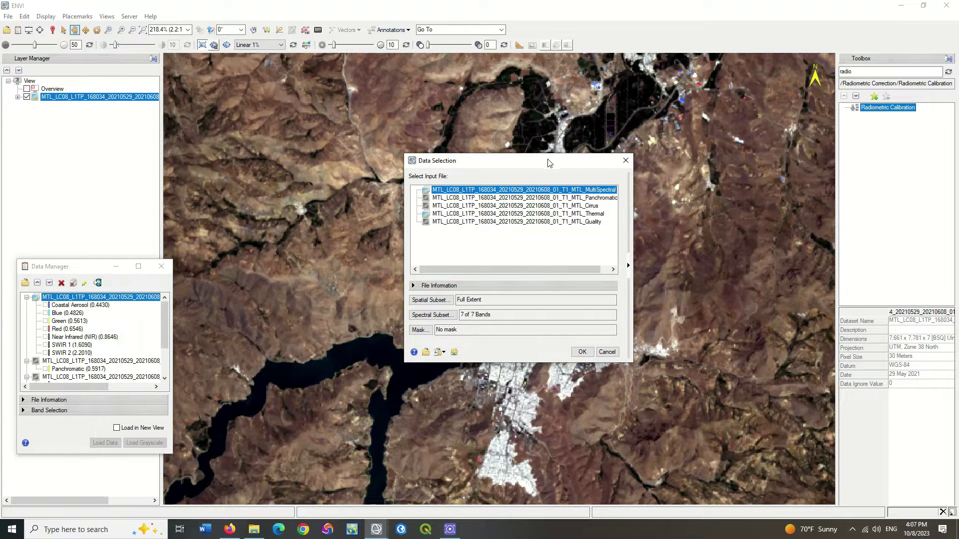
left_click_drag(550, 160, 389, 127)
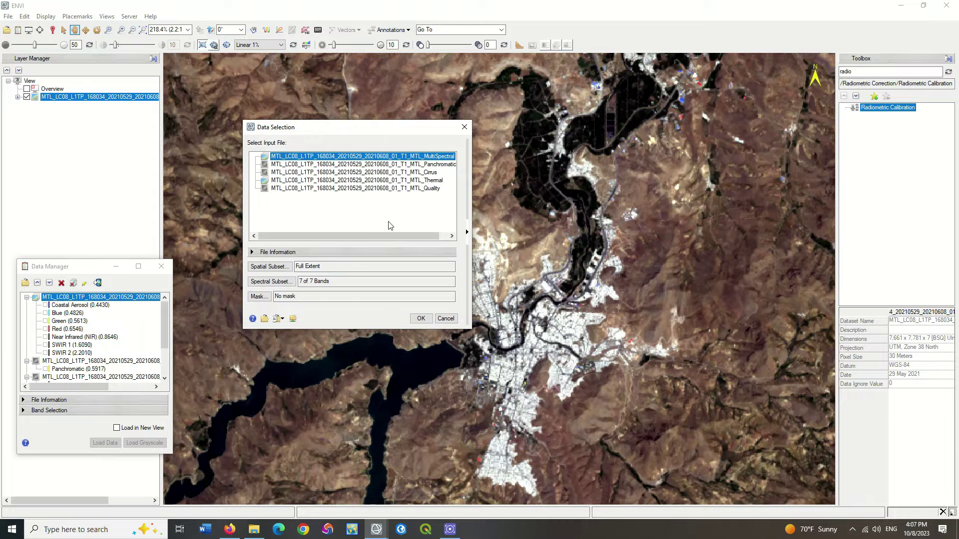
left_click(468, 232)
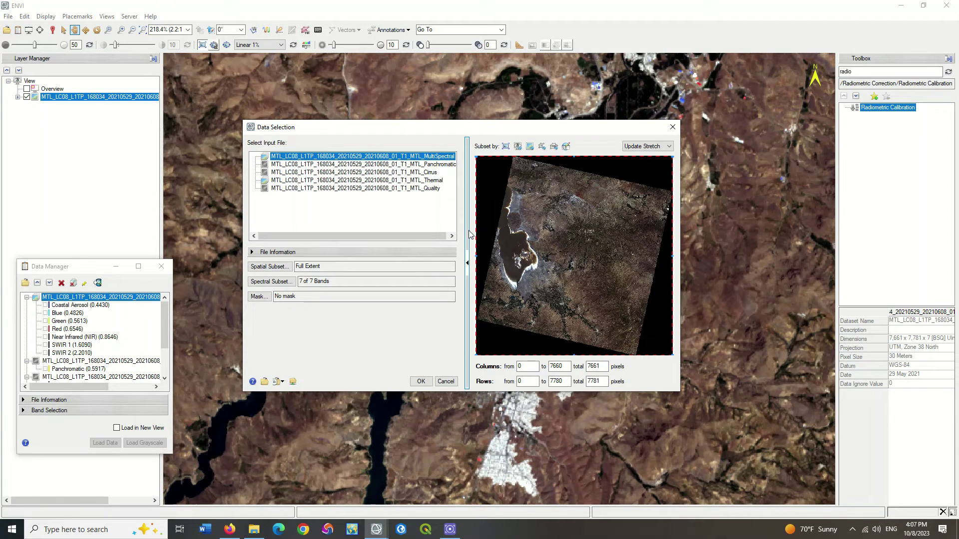
left_click(519, 147)
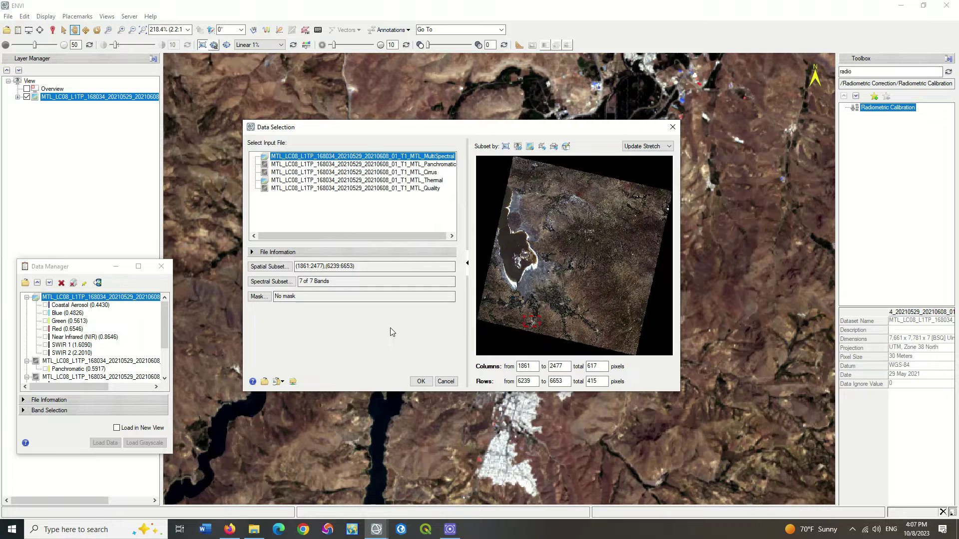
left_click(419, 382)
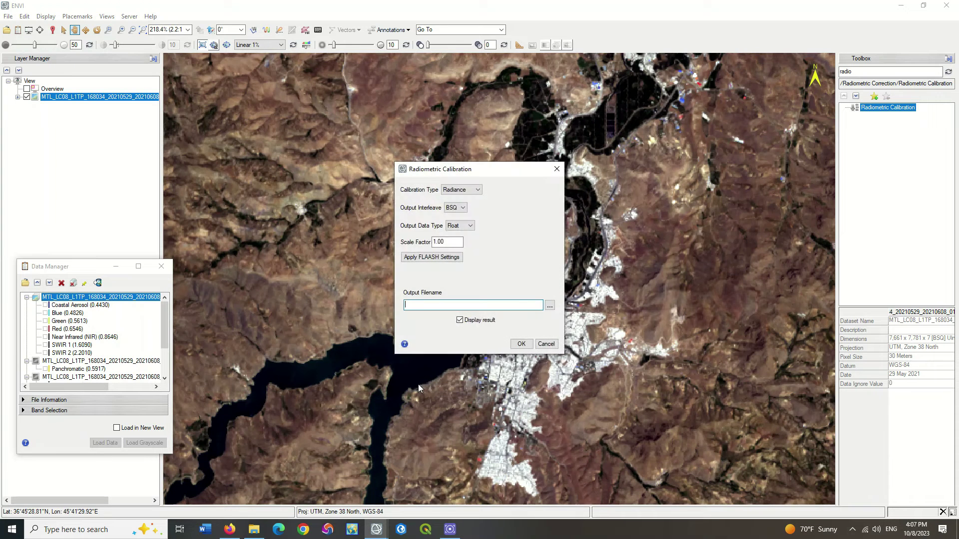
- Choose Radiance as the calibration type and create a 2021_out folder inside the Landsat folder for the output
left_click(476, 190)
left_click(467, 198)
left_click(550, 306)
left_click(432, 118)
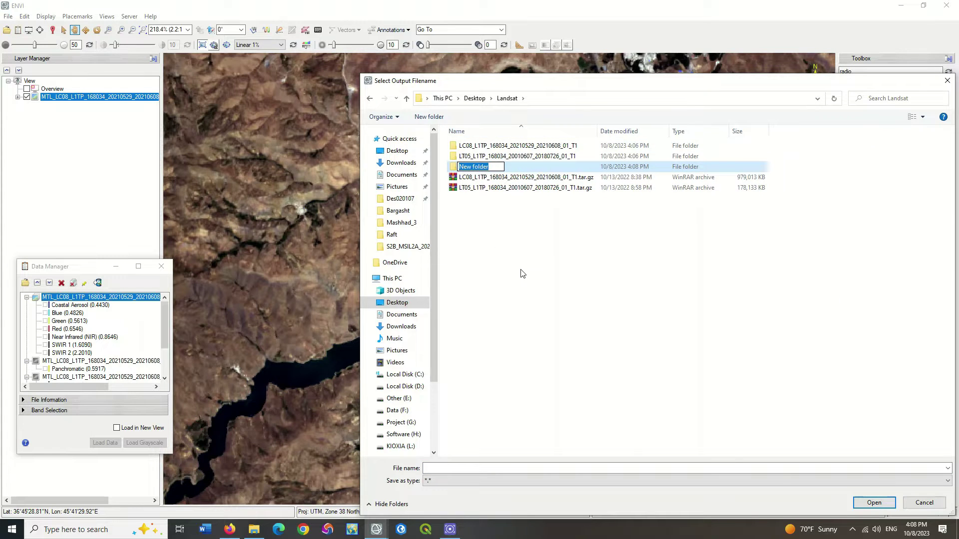
type("2021_ou")
key("Return")
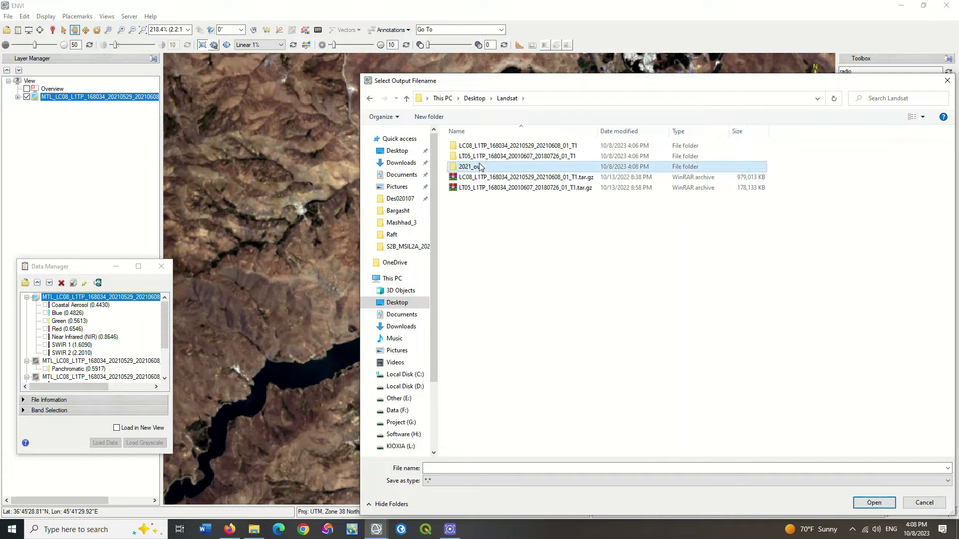
- Name the output file Radiometric in the 2021_out folder and run the calibration
key("Return")
left_click(443, 468)
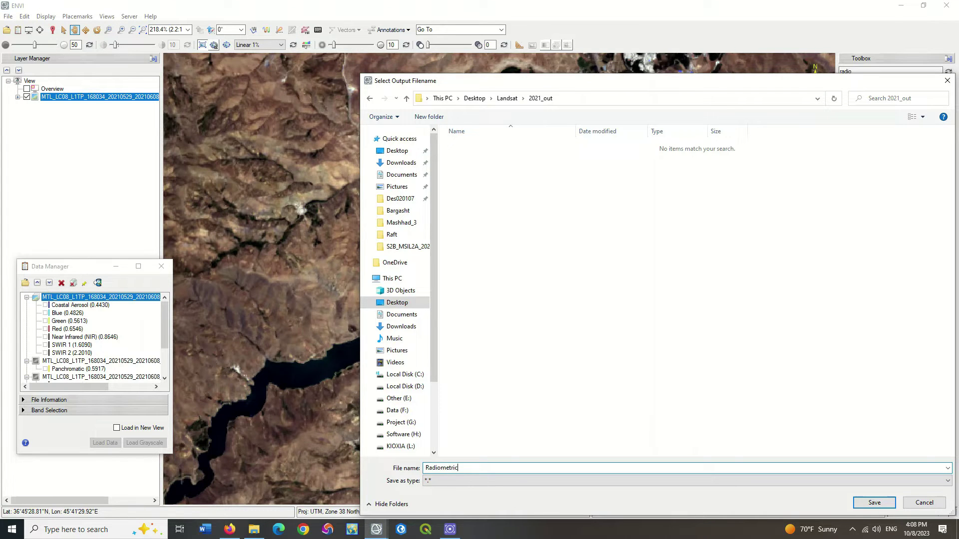
key("Return")
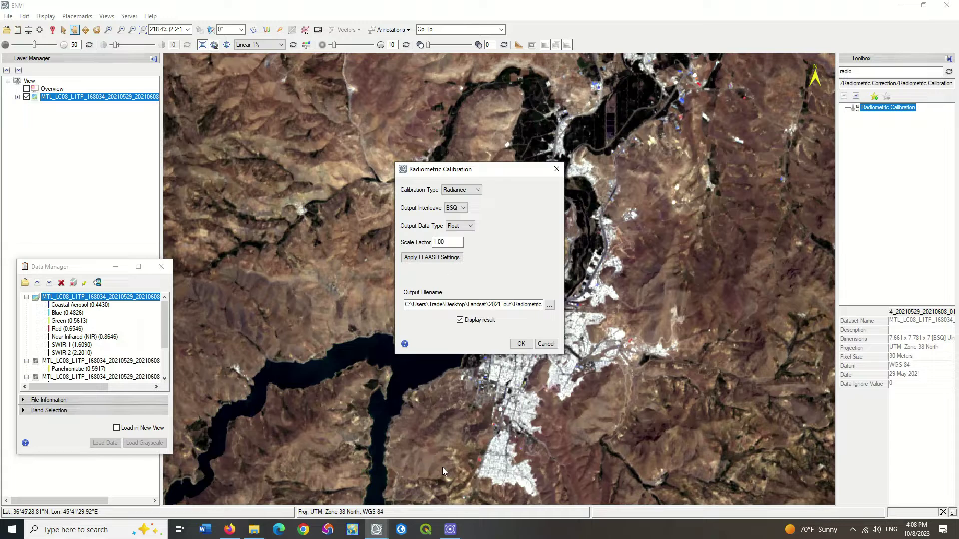
left_click(522, 344)
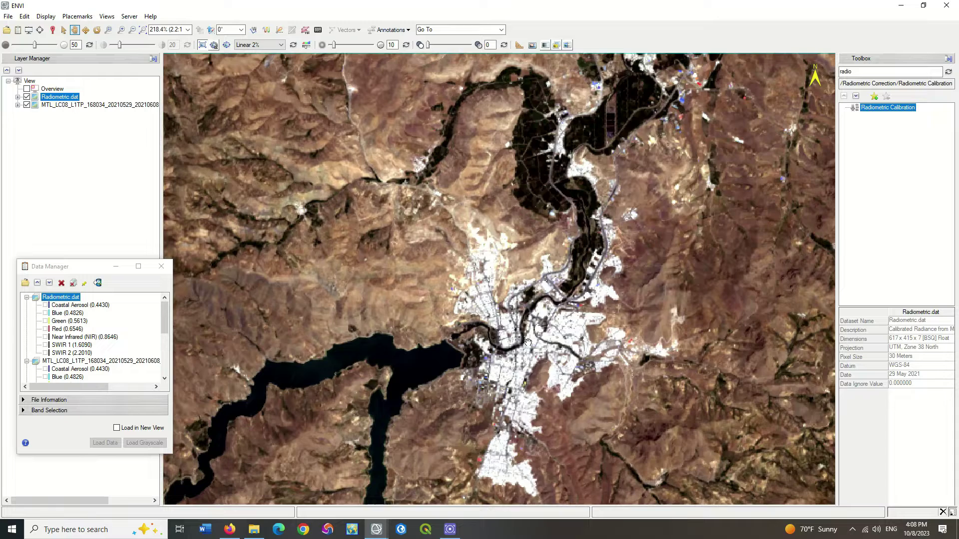
- Close all five original Landsat 8 datasets in the Data Manager, keeping only Radiometric.dat open
left_click(27, 297)
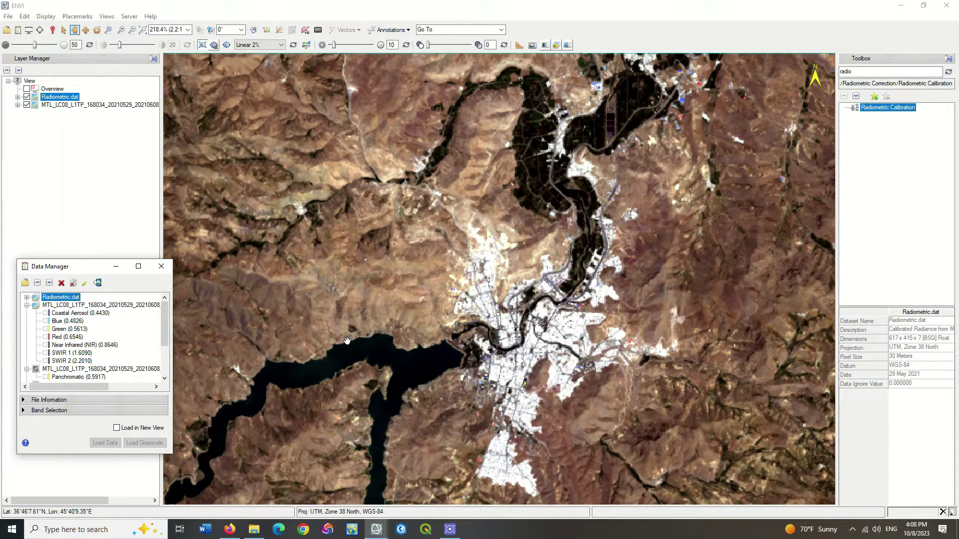
scroll(344, 340, "down", 3)
left_click(75, 305)
left_click(60, 369, "ctrl")
left_click(28, 305)
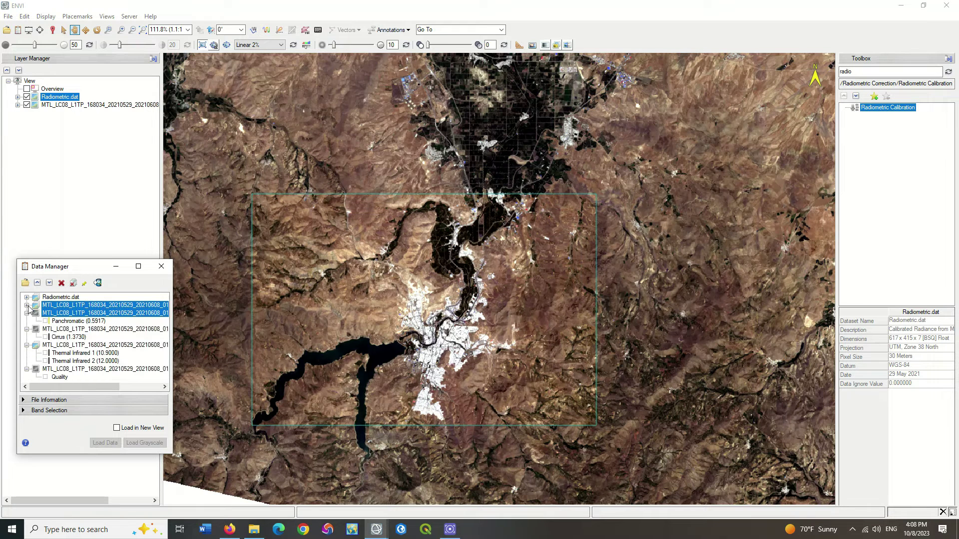
left_click(60, 329, "ctrl")
left_click(57, 346, "ctrl")
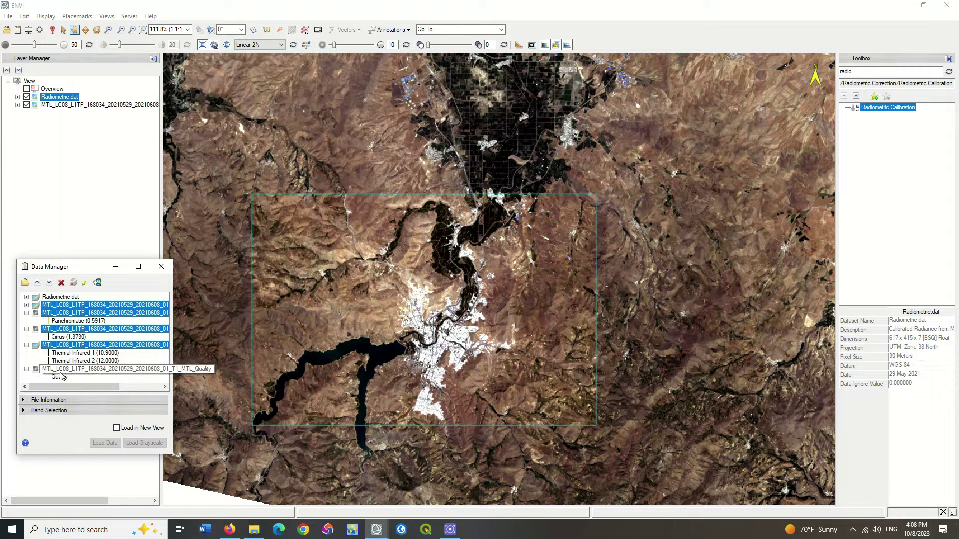
left_click(60, 370, "ctrl")
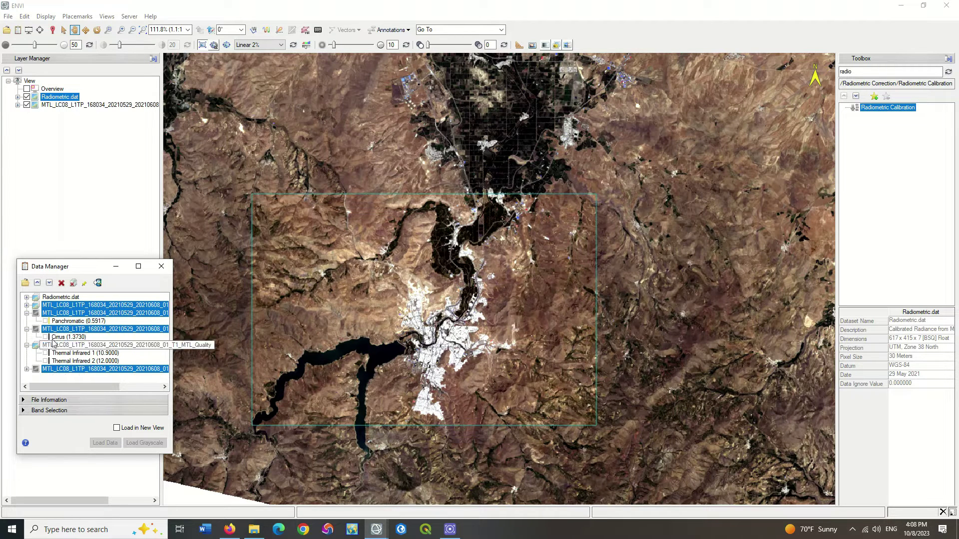
left_click(61, 283)
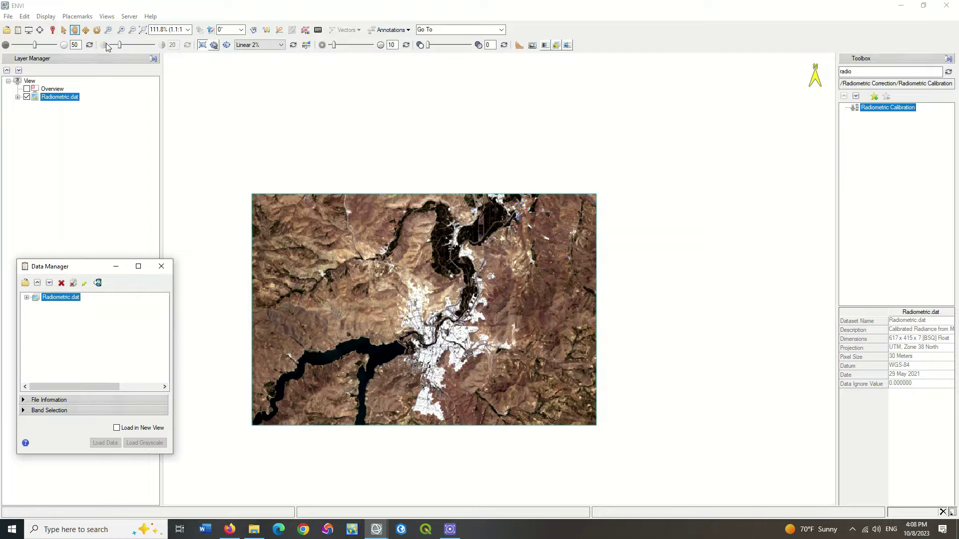
- Start QUAC - Quick Atmospheric Correction on Radiometric.dat, using its full extent and all 7 bands
left_click(143, 29)
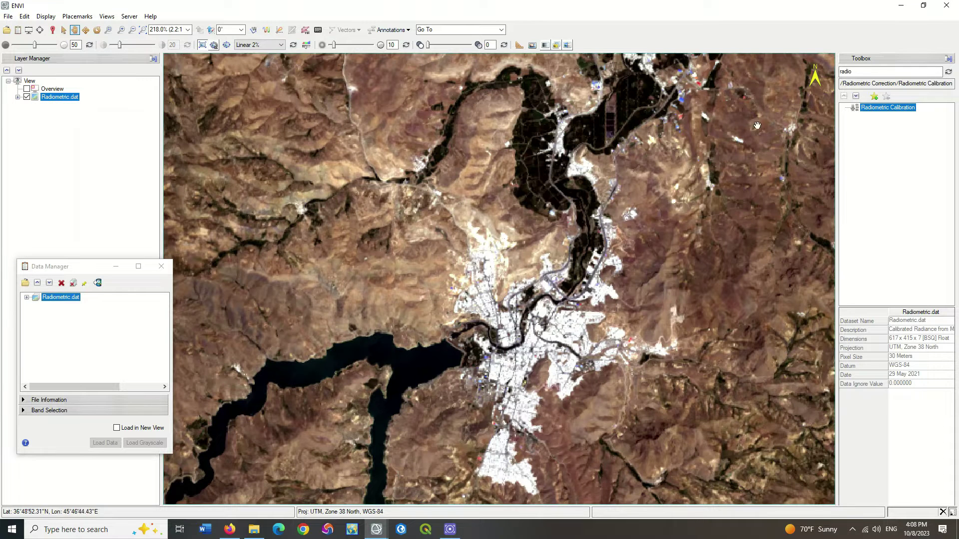
double_click(866, 70)
type("qui")
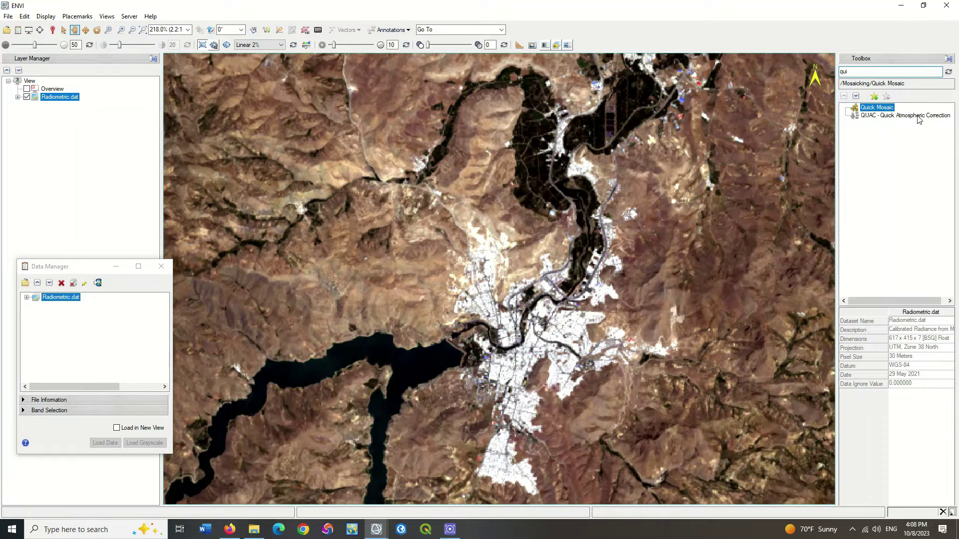
left_click(888, 117)
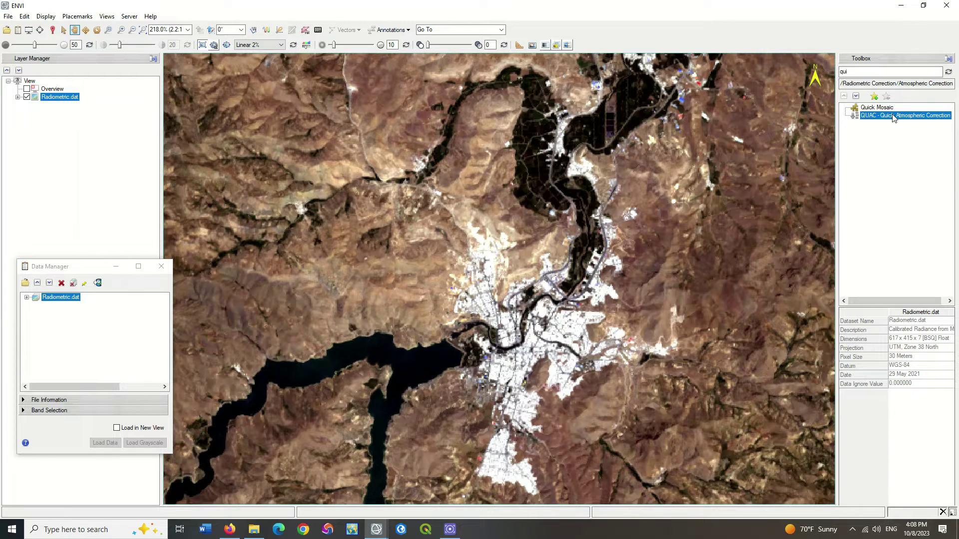
double_click(893, 117)
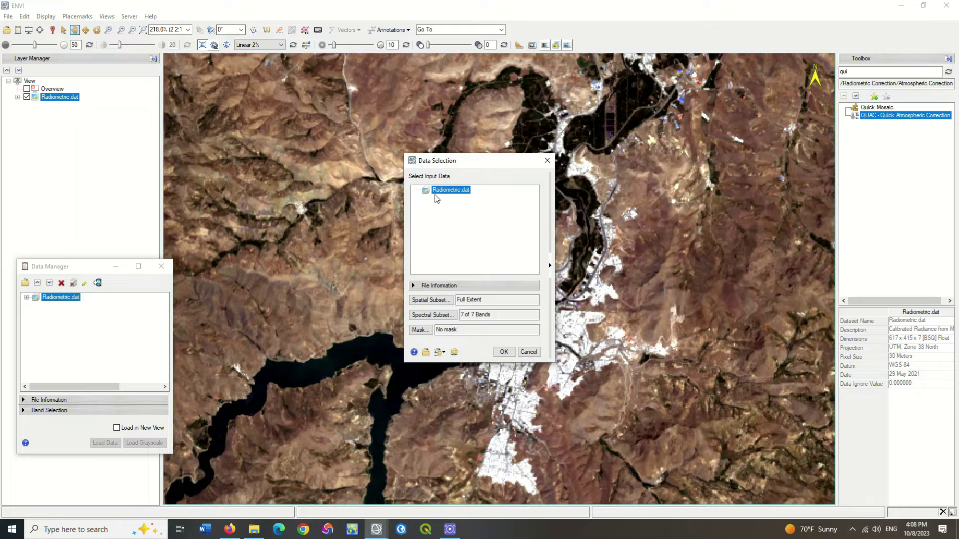
left_click(550, 265)
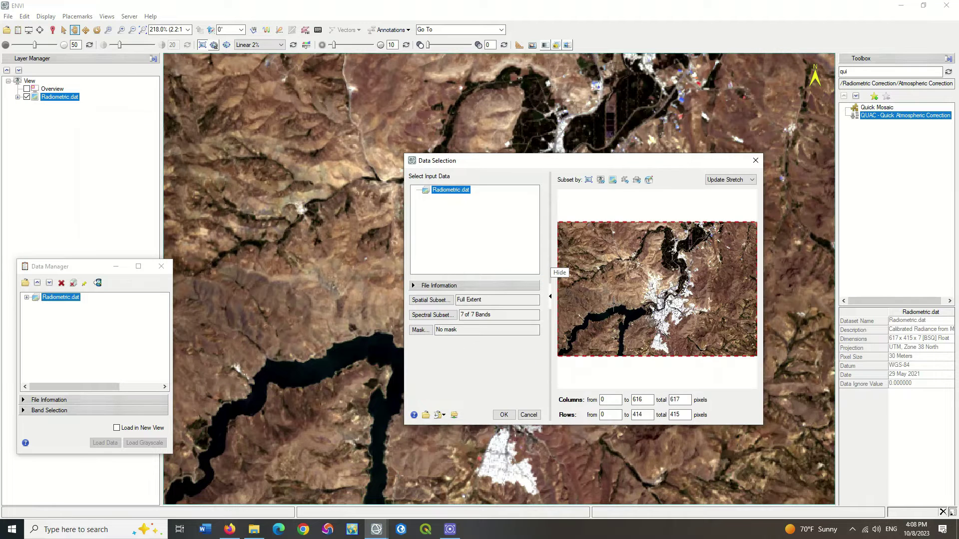
left_click(504, 414)
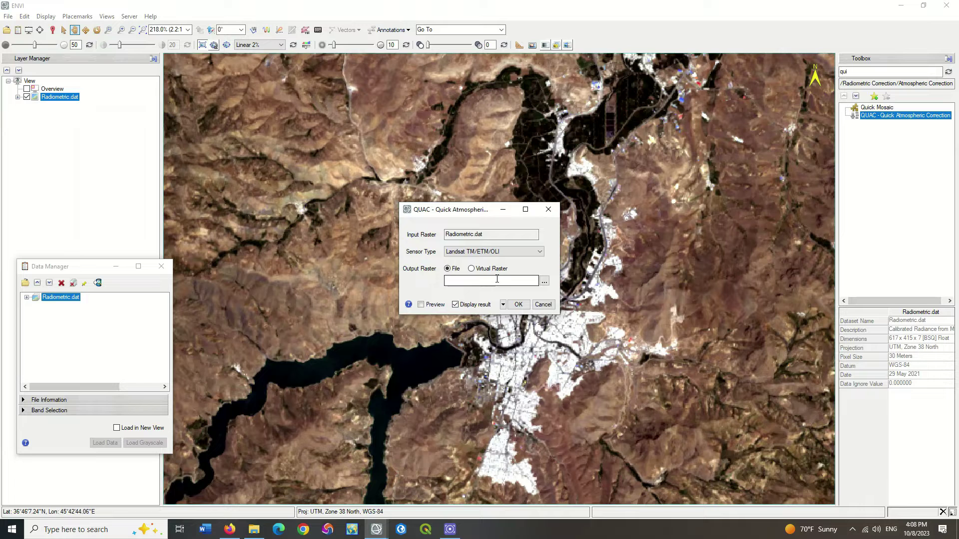
- Save the QUAC output as QUAC2021 in the 2021_out folder and run the correction with sensor type Landsat TM/ETM/OLI
left_click(544, 281)
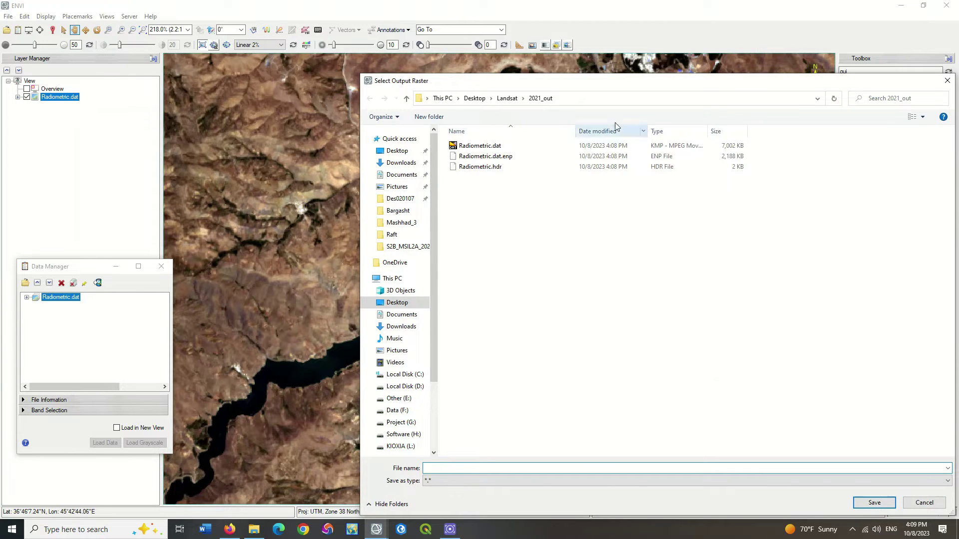
left_click_drag(623, 84, 528, 137)
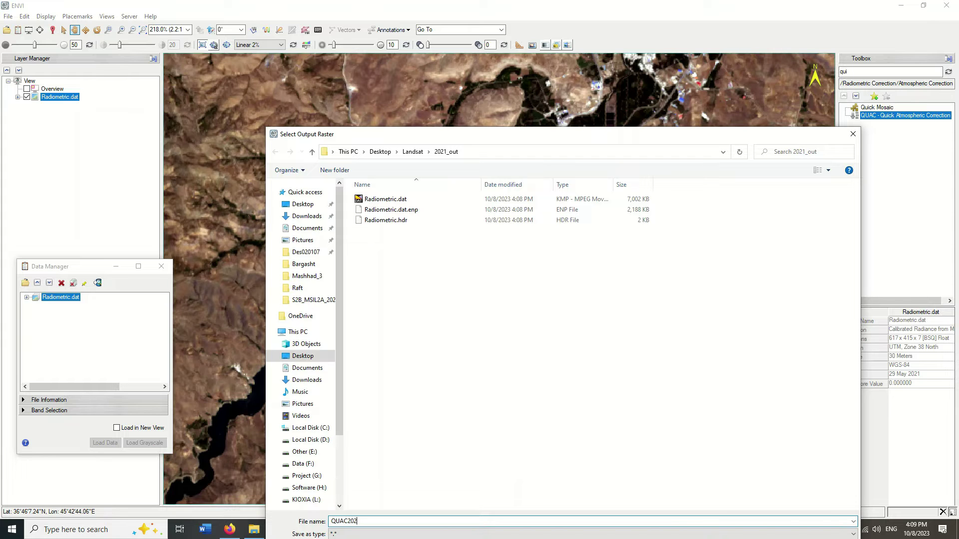
key("Return")
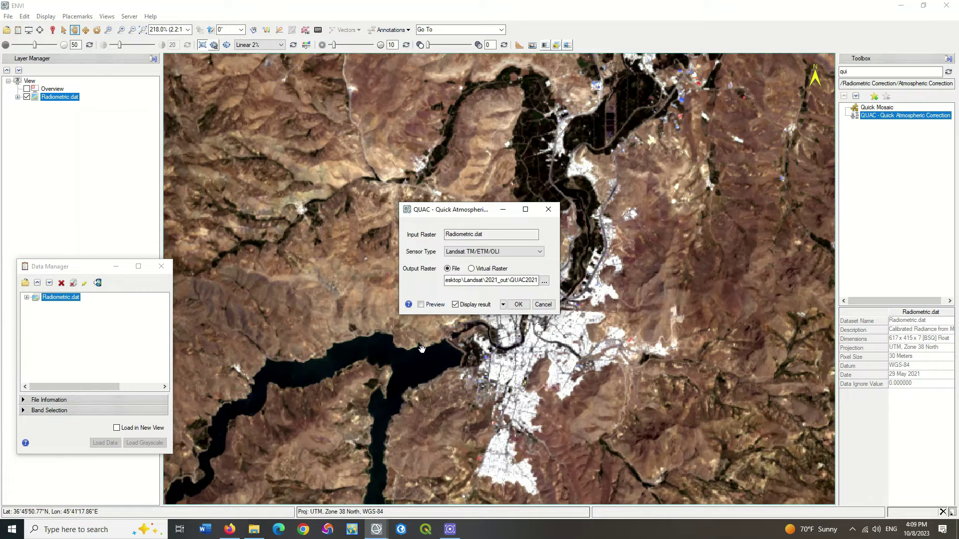
left_click(515, 304)
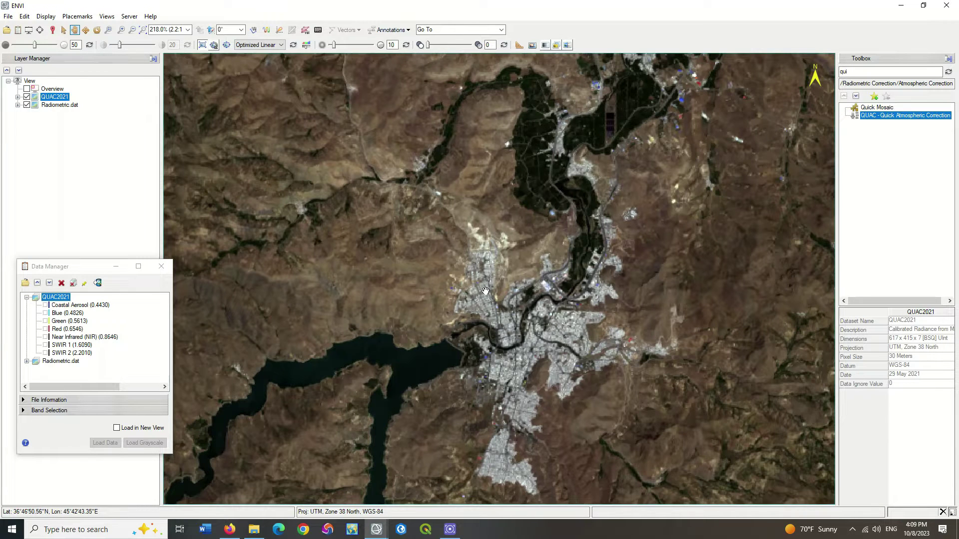
- Close the Radiometric.dat dataset, keeping only QUAC2021 open
left_click(57, 362)
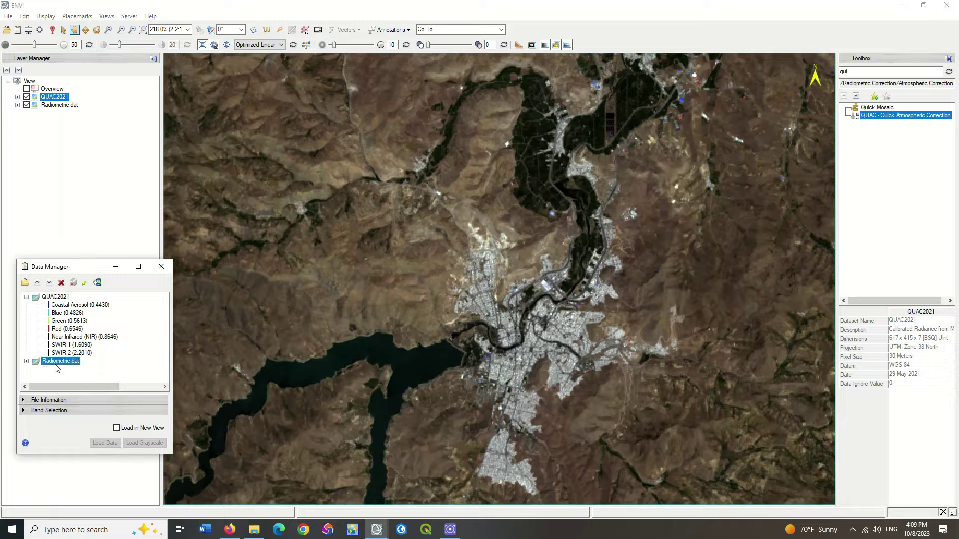
left_click(62, 283)
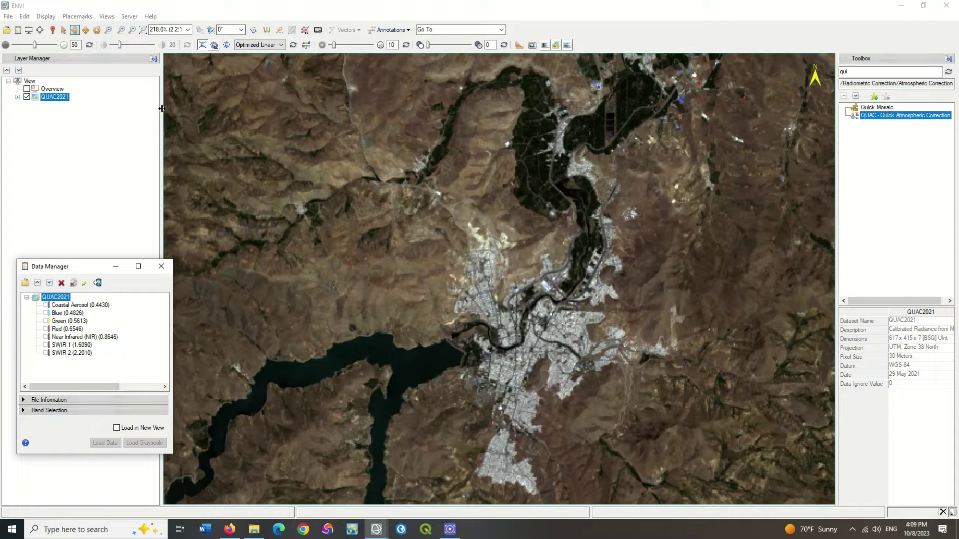
- Apply a Linear 1% stretch to QUAC2021 and load it again as a color-infrared composite of Near Infrared, Red and Green
left_click(259, 44)
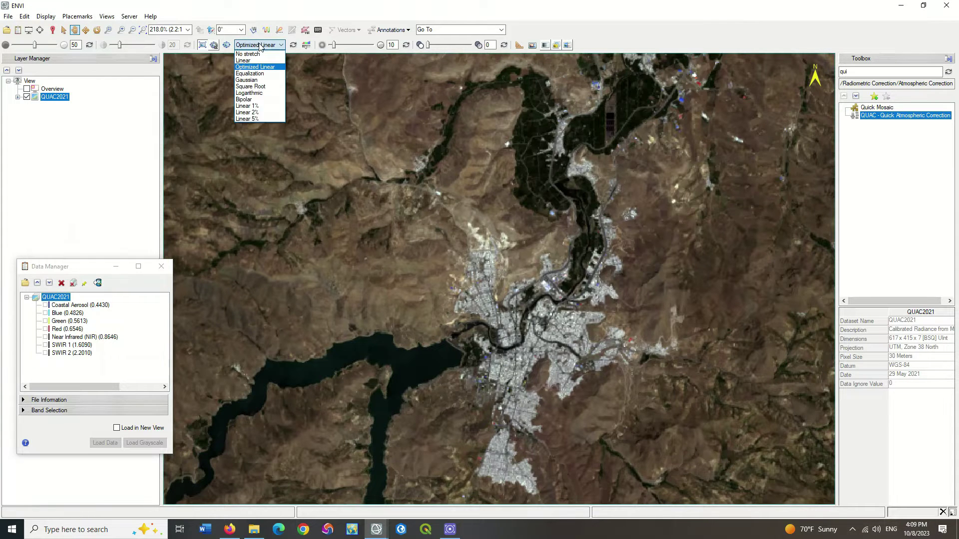
left_click(262, 105)
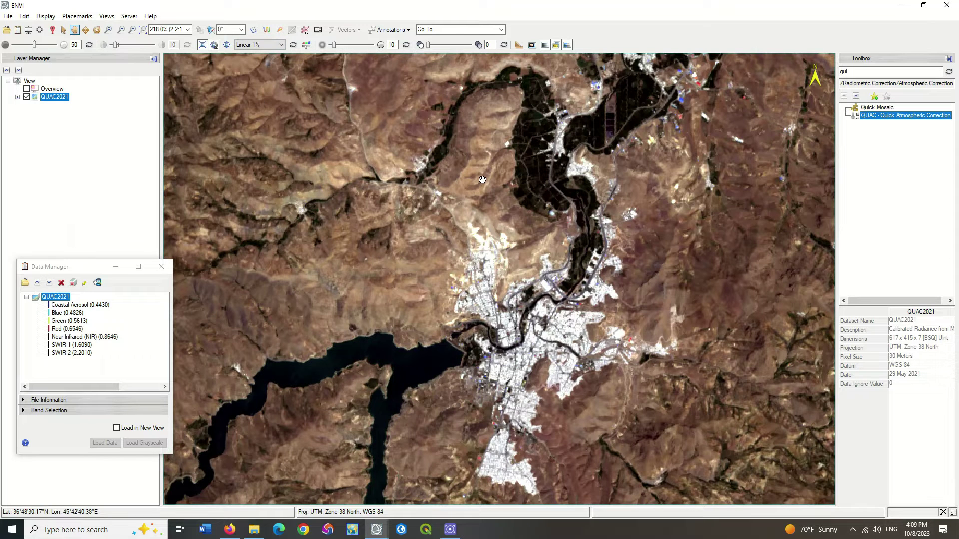
right_click(61, 298)
left_click(85, 314)
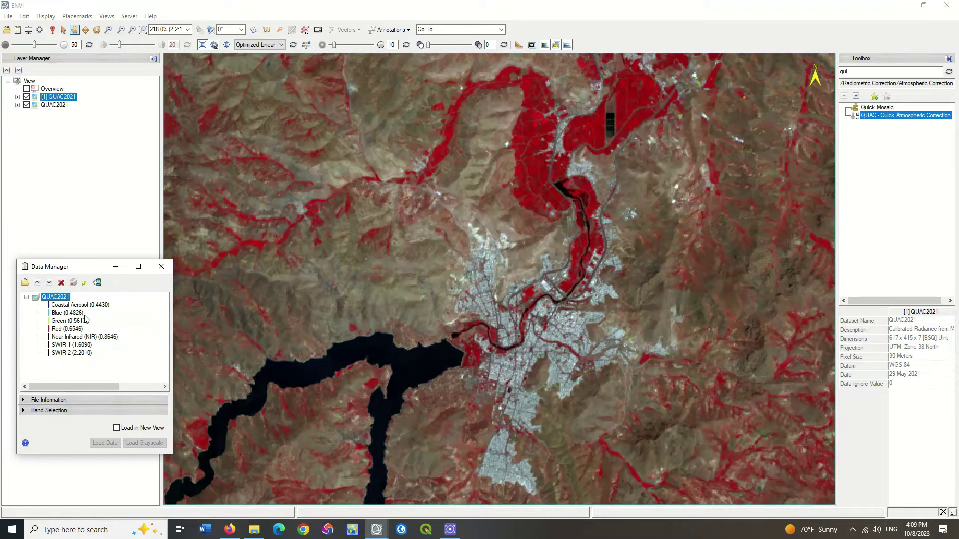
- Create a region of interest named Built up on the color-infrared QUAC2021 layer
left_click(306, 31)
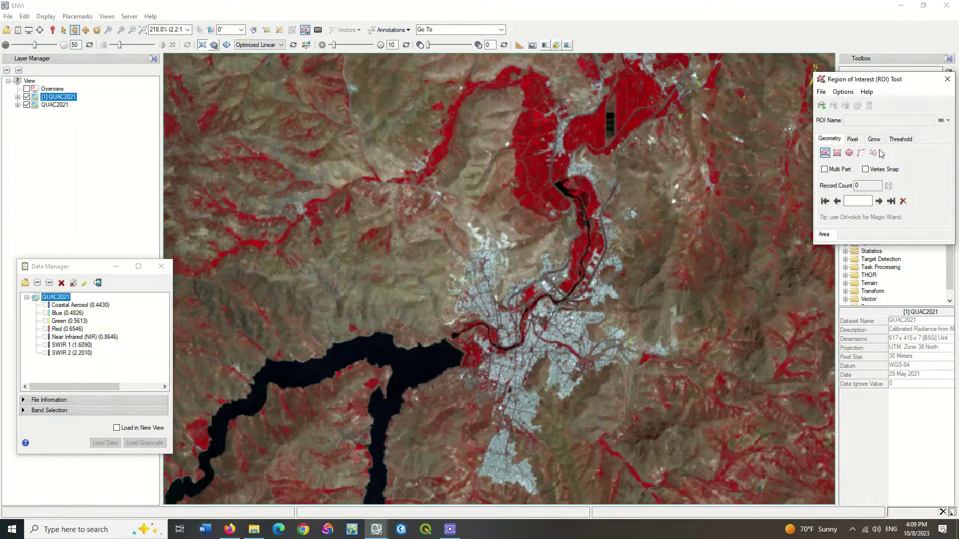
left_click(821, 105)
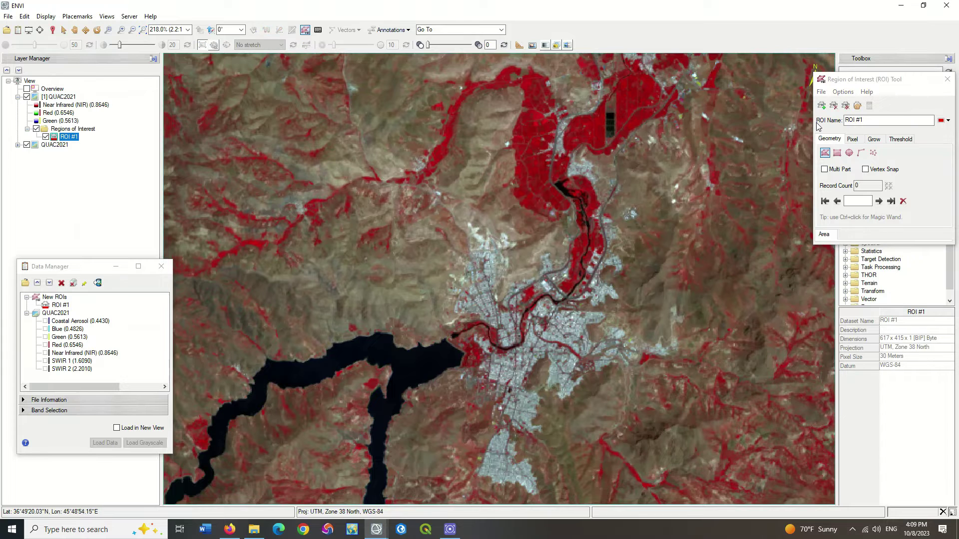
left_click(848, 121)
key("BackSpace")
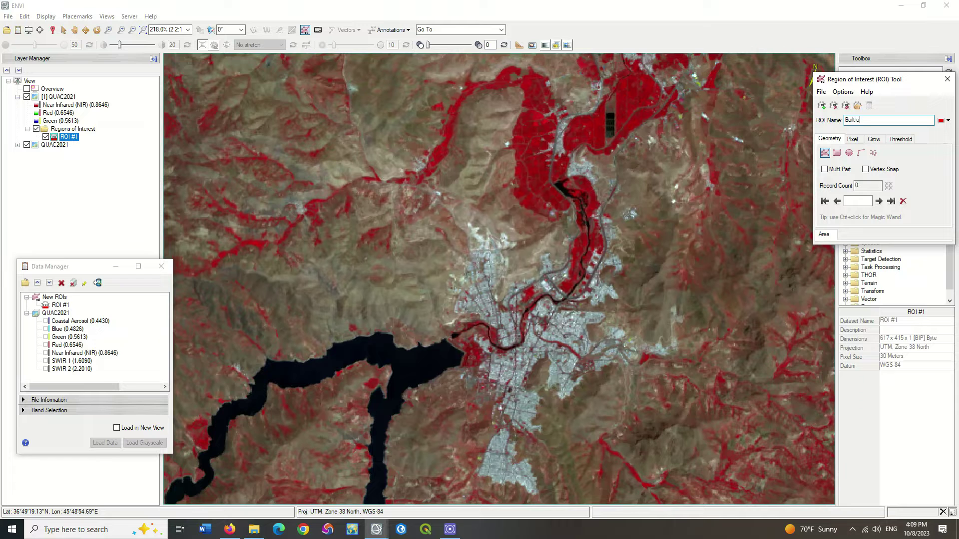
- Mark Built up training areas across the southern and central city with an ellipse and several small rectangles
left_click(849, 154)
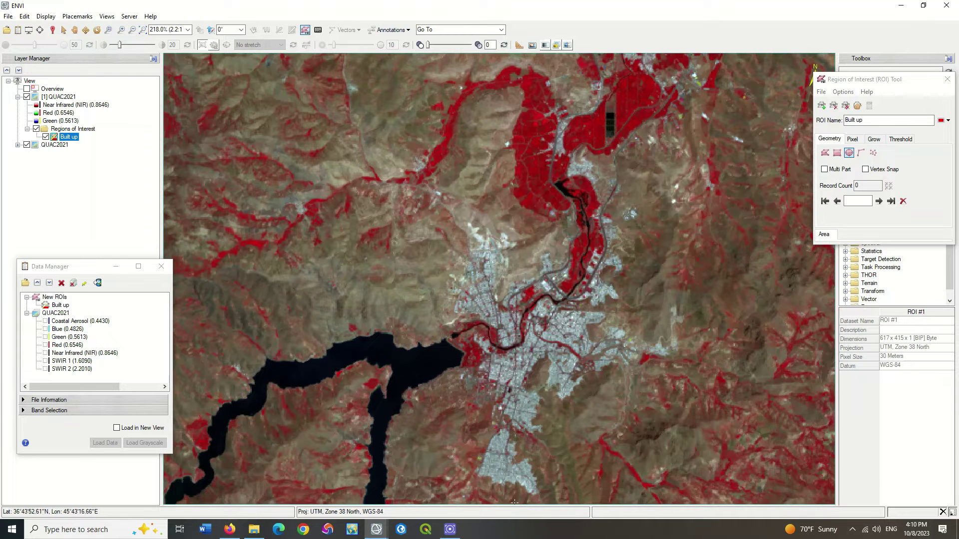
scroll(514, 462, "up", 5)
left_click_drag(444, 379, 519, 421)
key("Return")
left_click_drag(542, 202, 559, 222)
left_click_drag(460, 385, 354, 249)
left_click_drag(289, 156, 302, 169)
left_click_drag(644, 160, 664, 181)
left_click_drag(581, 261, 601, 288)
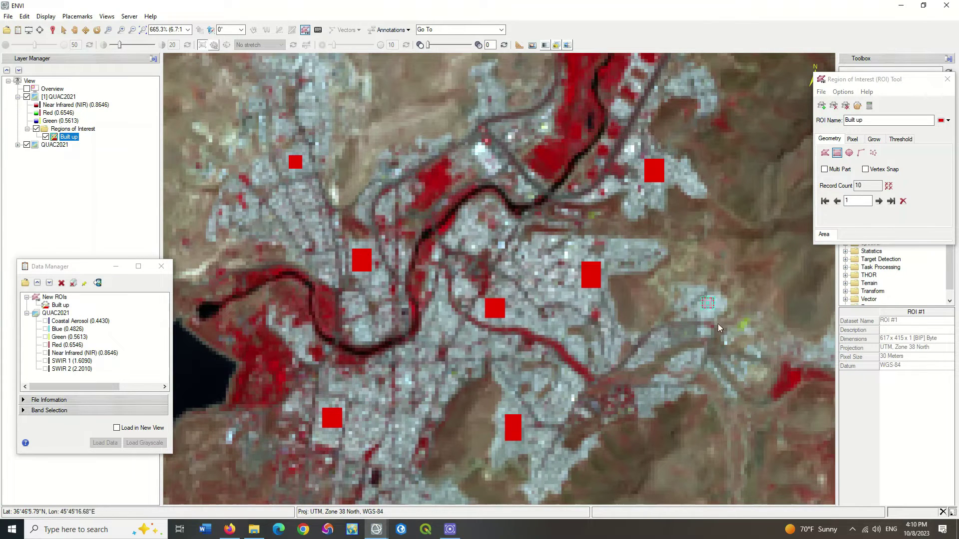
- Add more small rectangular Built up samples over the northern districts and the settlements up to the image's northern edge
scroll(717, 323, "down", 3)
scroll(705, 150, "up", 3)
left_click_drag(314, 289, 332, 308)
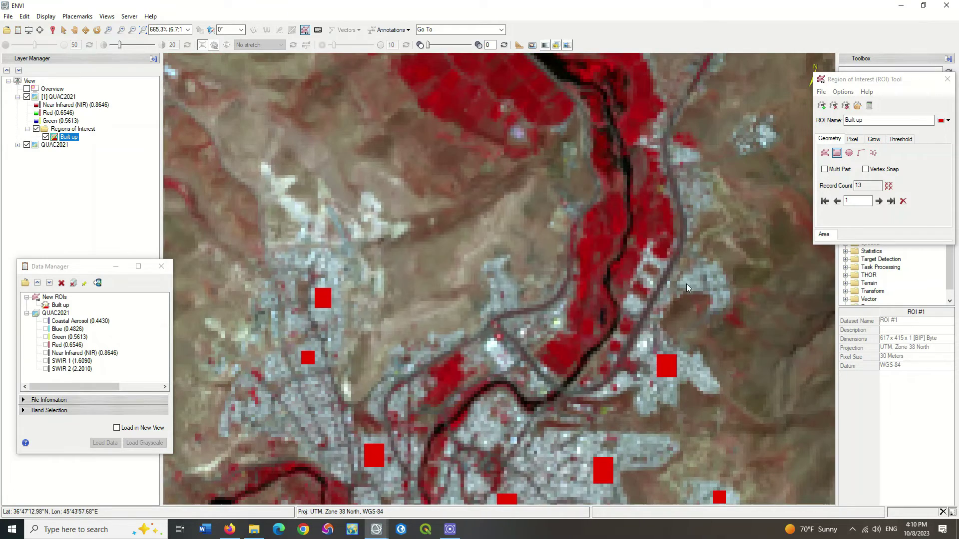
scroll(702, 323, "down", 4)
scroll(467, 323, "up", 3)
left_click_drag(459, 316, 475, 331)
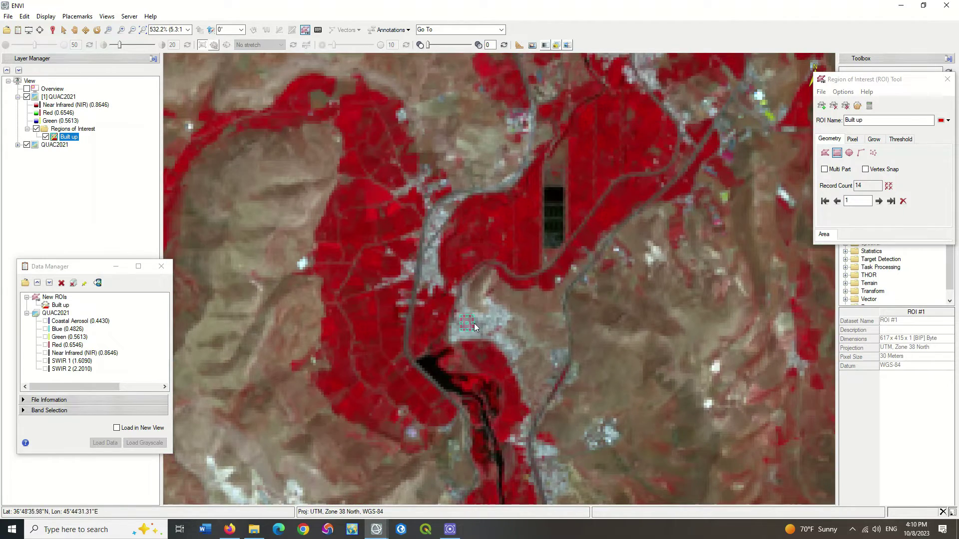
scroll(471, 406, "down", 2)
scroll(494, 252, "up", 4)
left_click_drag(468, 240, 493, 252)
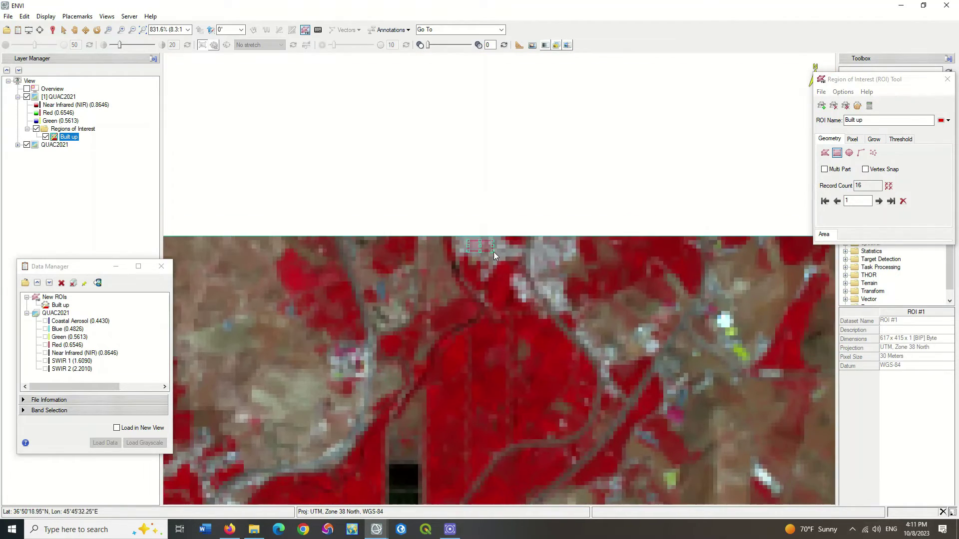
scroll(555, 277, "down", 5)
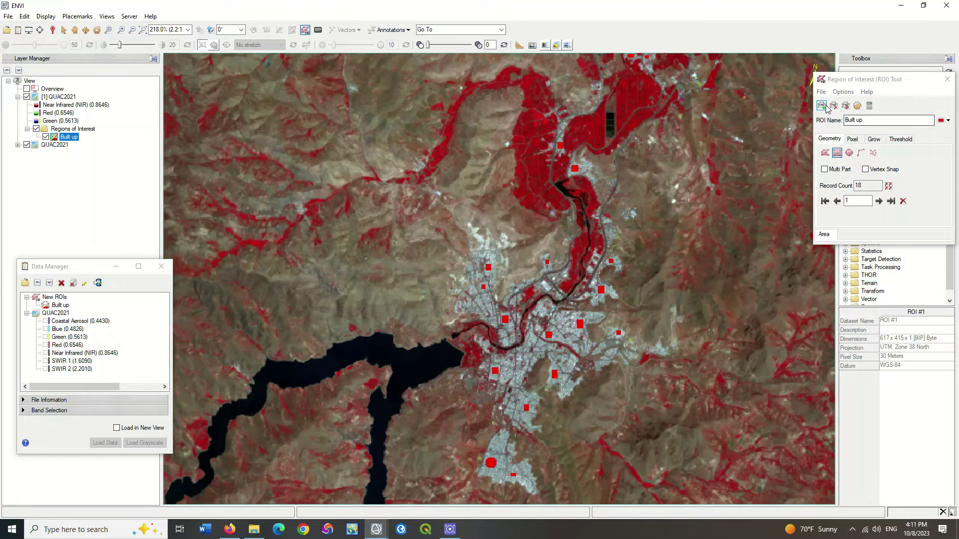
- Create a second region of interest named Vegetation
left_click(819, 141)
left_click(867, 120)
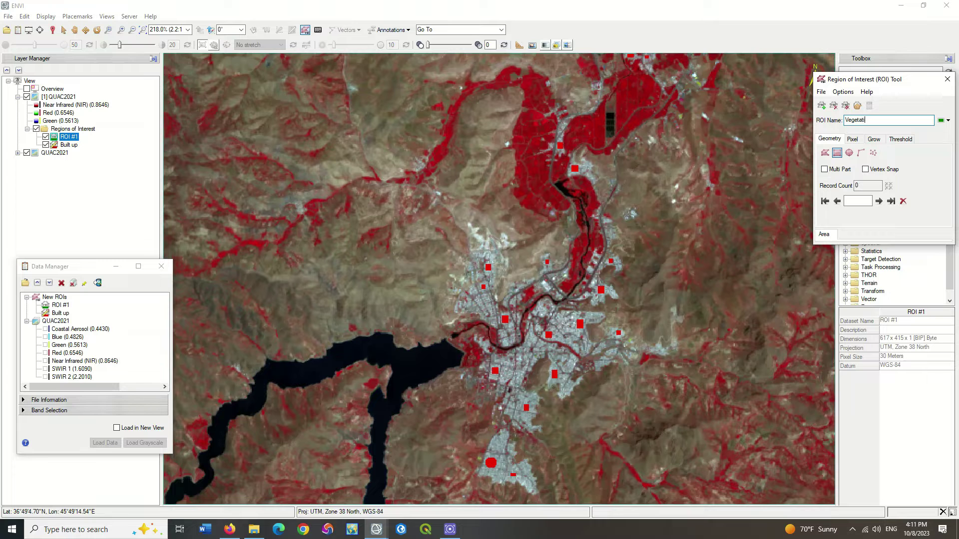
left_click(613, 142)
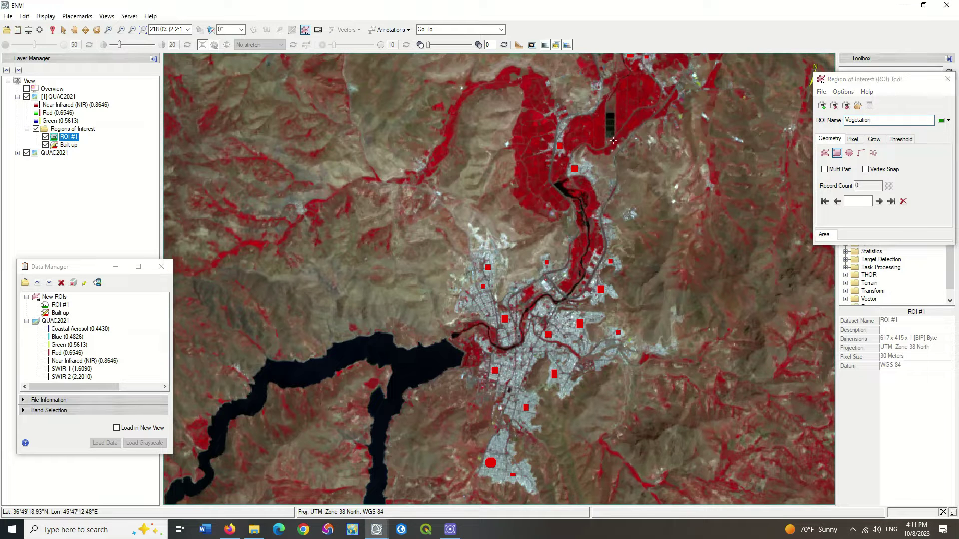
- Draw rectangular Vegetation samples over the bright red fields north of the city and in the western valley
scroll(612, 93, "up", 4)
left_click_drag(656, 136, 652, 121)
left_click_drag(550, 165, 579, 184)
left_click_drag(415, 133, 432, 153)
left_click_drag(396, 64, 414, 78)
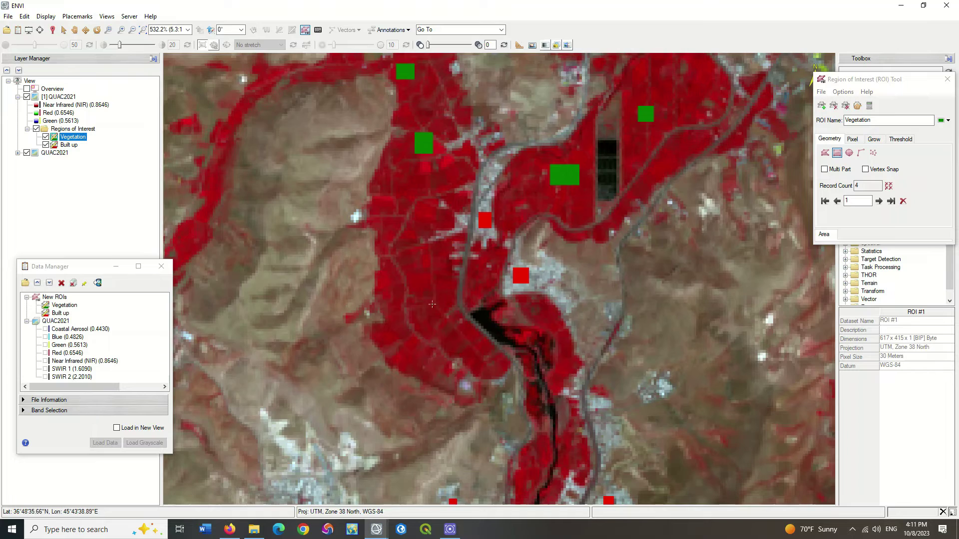
left_click(432, 304)
scroll(432, 304, "down", 6)
scroll(359, 292, "up", 7)
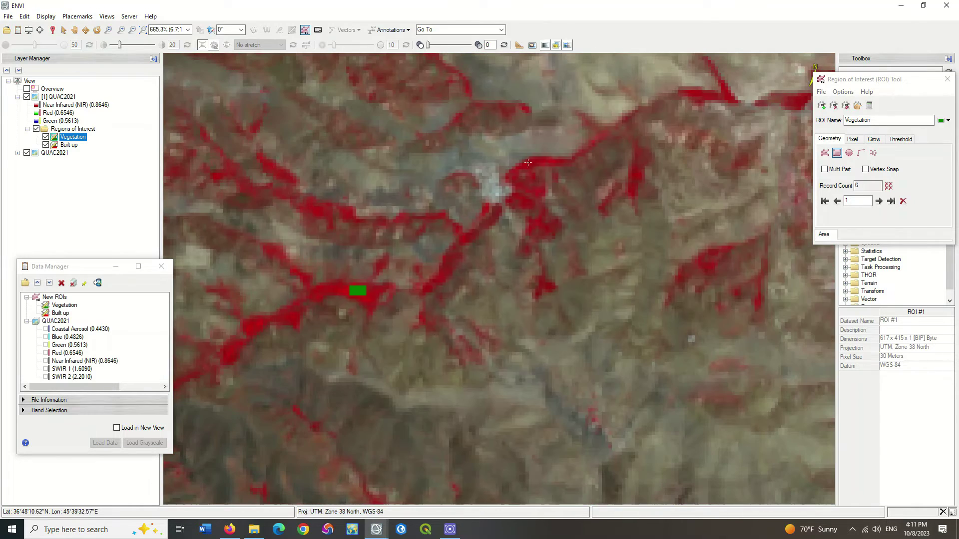
- Add rectangular Vegetation samples at the southern end of the northern fields and along the river down to the city
scroll(270, 313, "down", 6)
scroll(439, 105, "up", 6)
left_click_drag(422, 93, 444, 110)
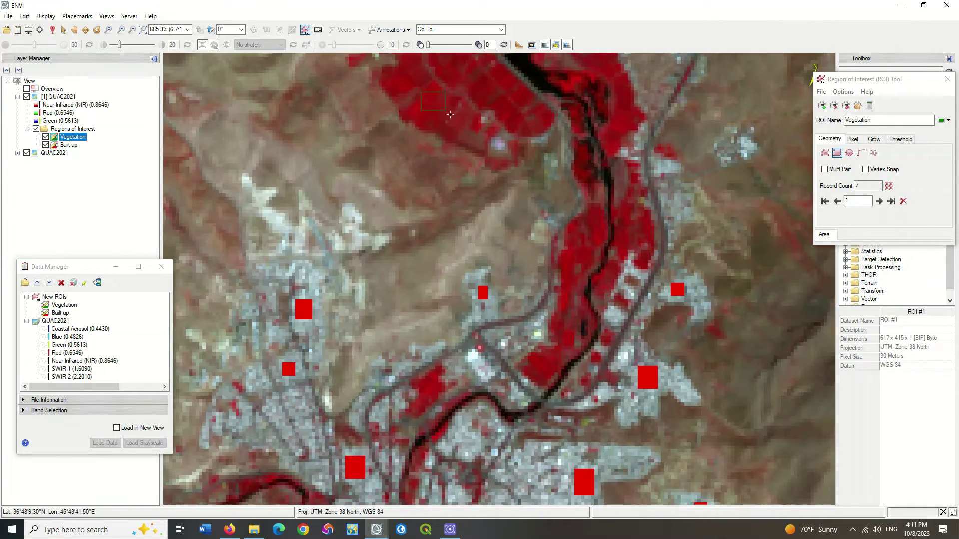
left_click_drag(610, 101, 628, 120)
left_click_drag(571, 239, 587, 256)
left_click_drag(535, 356, 551, 375)
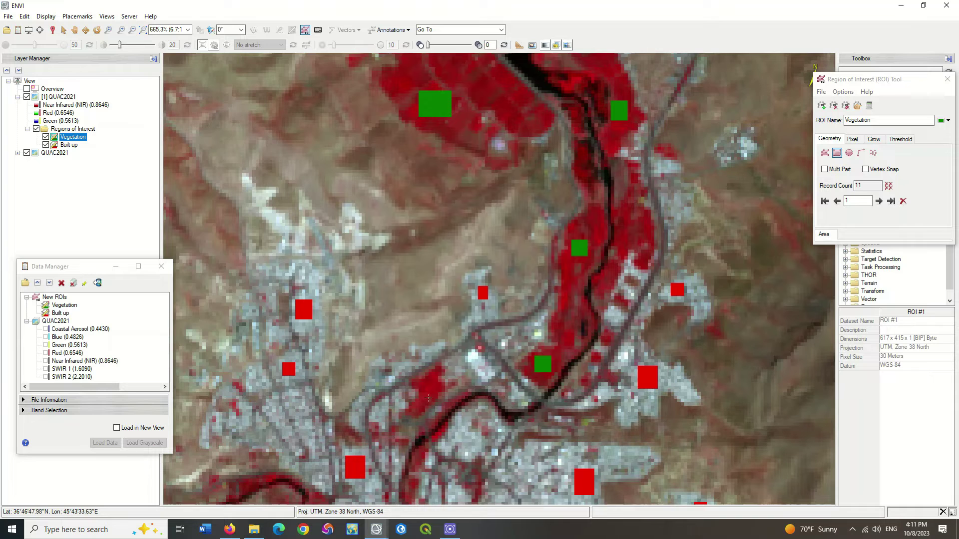
scroll(405, 273, "down", 5)
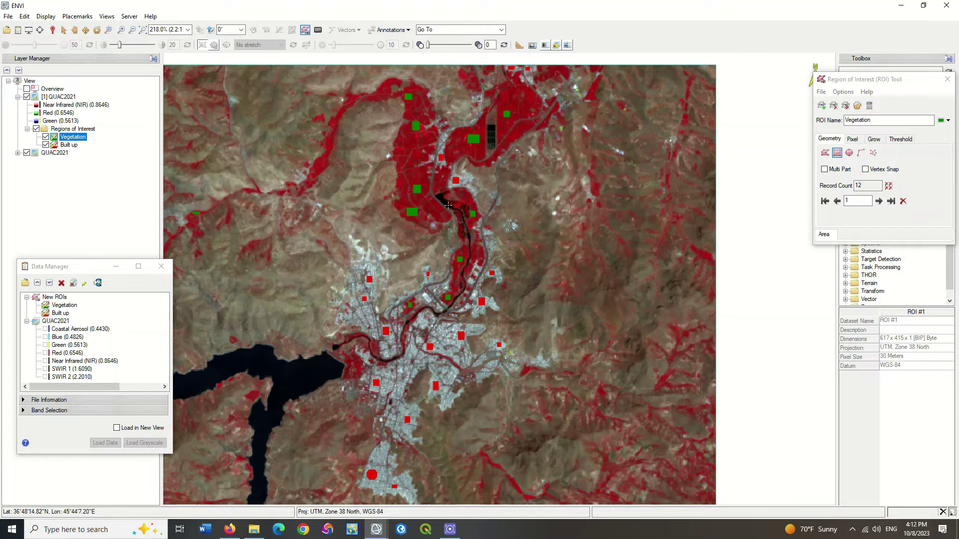
- Create a region of interest named Water and draw rectangular training samples across the reservoir and its southern arm
left_click(820, 106)
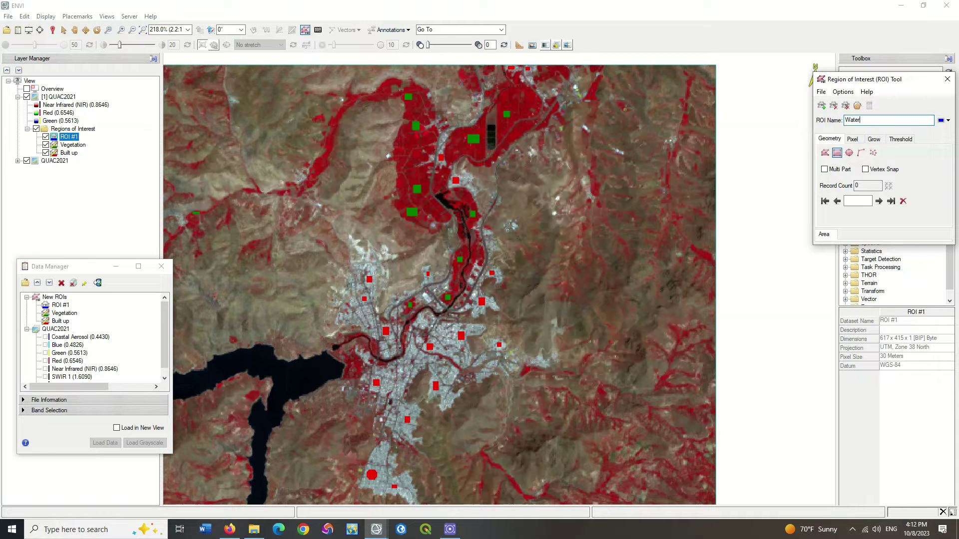
scroll(279, 372, "up", 4)
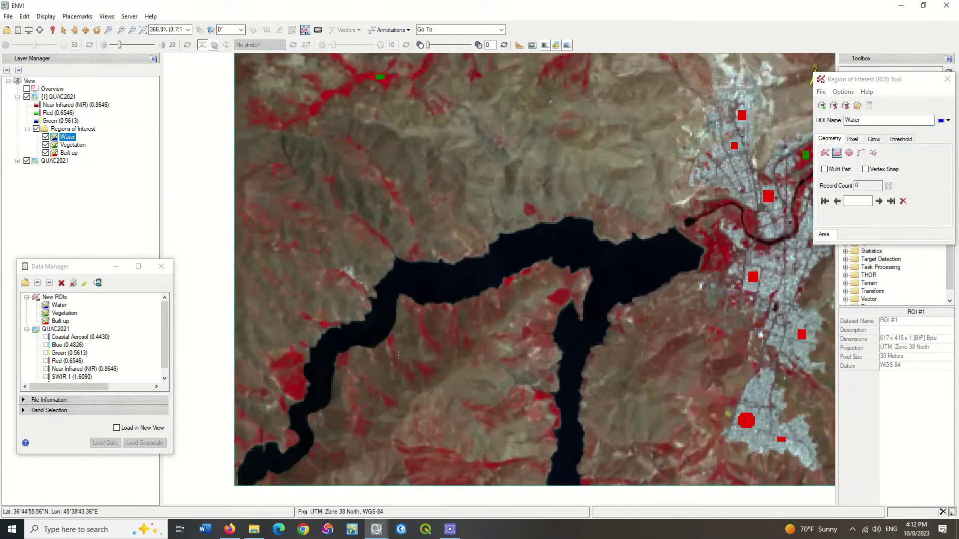
left_click_drag(439, 236, 471, 253)
left_click_drag(583, 177, 606, 193)
left_click_drag(751, 194, 776, 215)
left_click_drag(669, 315, 686, 336)
left_click_drag(270, 363, 286, 393)
scroll(279, 341, "down", 1)
scroll(525, 409, "up", 1)
left_click_drag(520, 400, 531, 424)
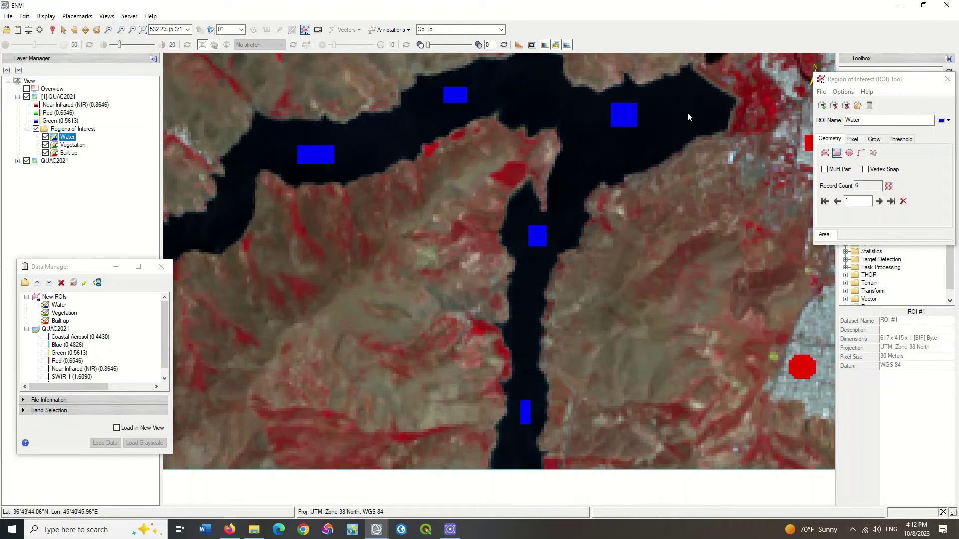
left_click_drag(693, 113, 666, 97)
- Create a region of interest named Bayer and draw rectangular samples on the bare hills on both sides of the reservoir's southern arm
left_click(822, 105)
left_click(866, 120)
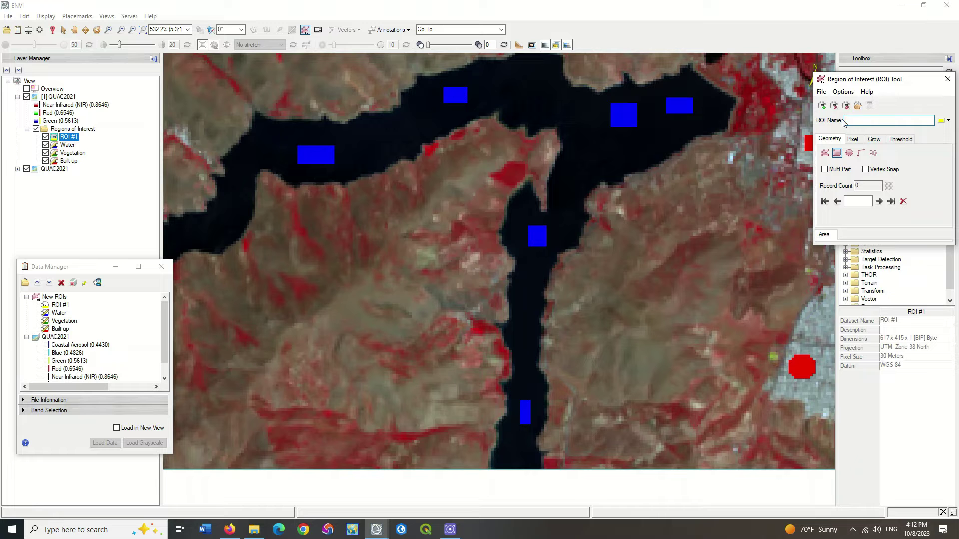
left_click_drag(334, 305, 366, 328)
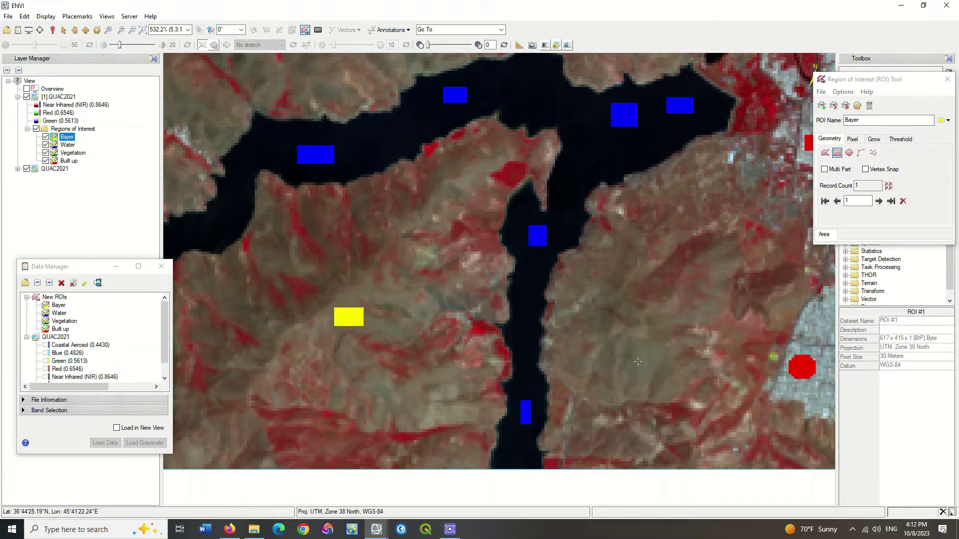
left_click_drag(607, 344, 651, 373)
scroll(425, 394, "down", 2)
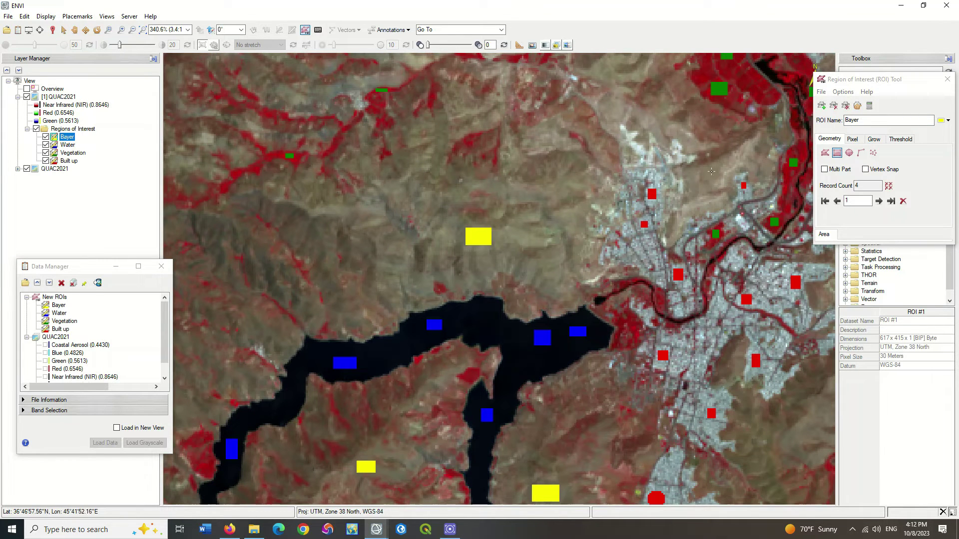
- Add rectangular Bayer samples over the bare hills north of the reservoir and up to the image's northern edge
left_click_drag(378, 237, 405, 256)
left_click_drag(310, 196, 340, 216)
left_click_drag(517, 184, 545, 201)
scroll(417, 348, "down", 2)
scroll(417, 348, "up", 2)
left_click_drag(610, 228, 632, 251)
left_click_drag(216, 152, 252, 166)
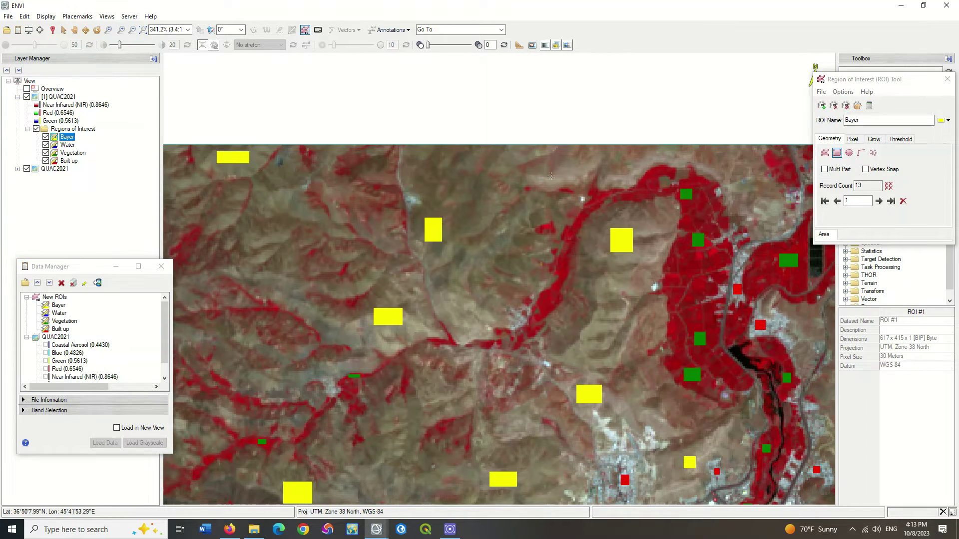
left_click_drag(542, 171, 562, 178)
- Add rectangular Bayer samples on the bare patch inside the city and across the hills south, east and northeast of it
scroll(552, 175, "down", 1)
scroll(584, 419, "up", 1)
scroll(584, 419, "up", 2)
left_click_drag(318, 285, 333, 299)
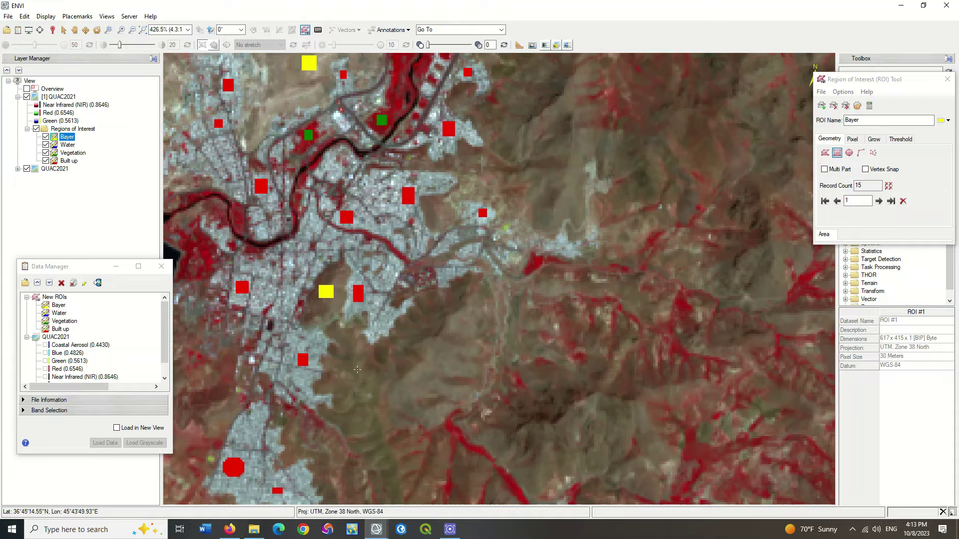
left_click_drag(355, 369, 408, 396)
left_click_drag(542, 147, 566, 177)
mouse_move(535, 405)
left_mouse_down()
mouse_move(572, 451)
mouse_move(613, 451)
left_mouse_up()
scroll(573, 450, "down", 2)
scroll(647, 298, "up", 2)
left_click_drag(641, 249, 671, 284)
left_click_drag(339, 76, 362, 100)
left_click_drag(420, 60, 434, 74)
scroll(454, 204, "down", 3)
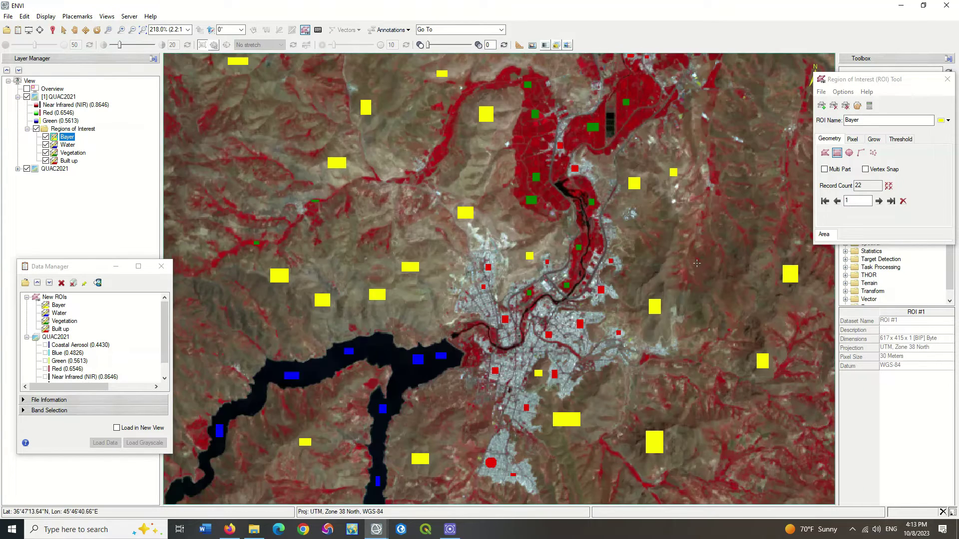
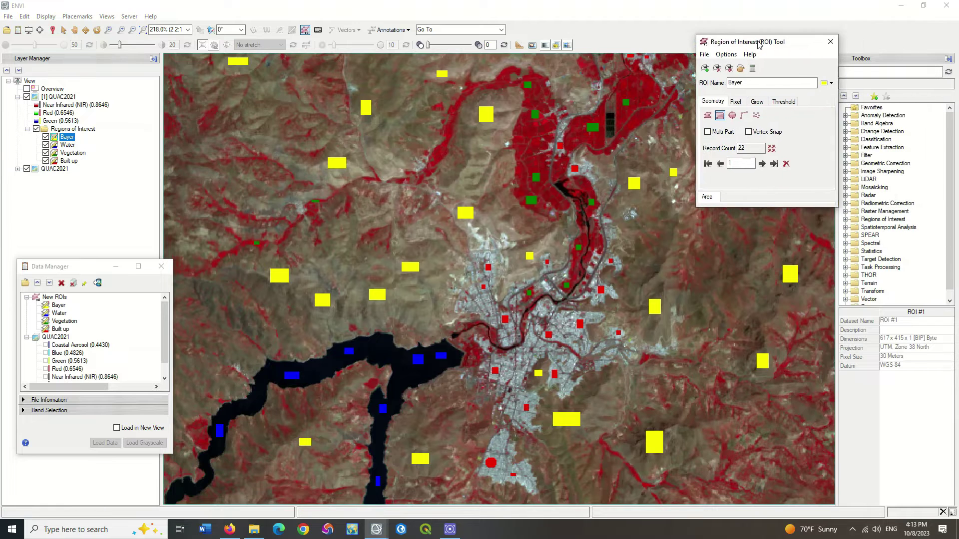
- Find the Support Vector Machine Classification tool and start it with QUAC2021 as the input file
left_click(869, 72)
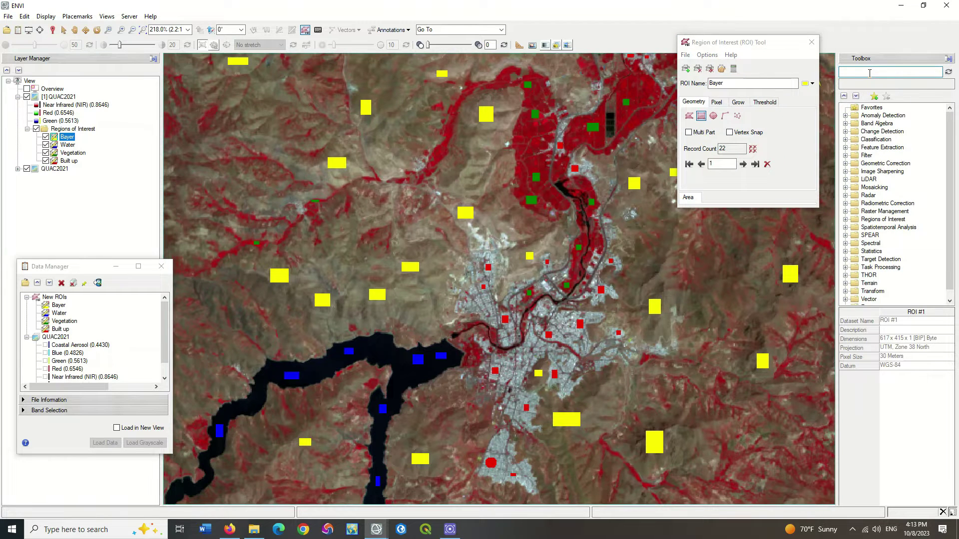
type("classific")
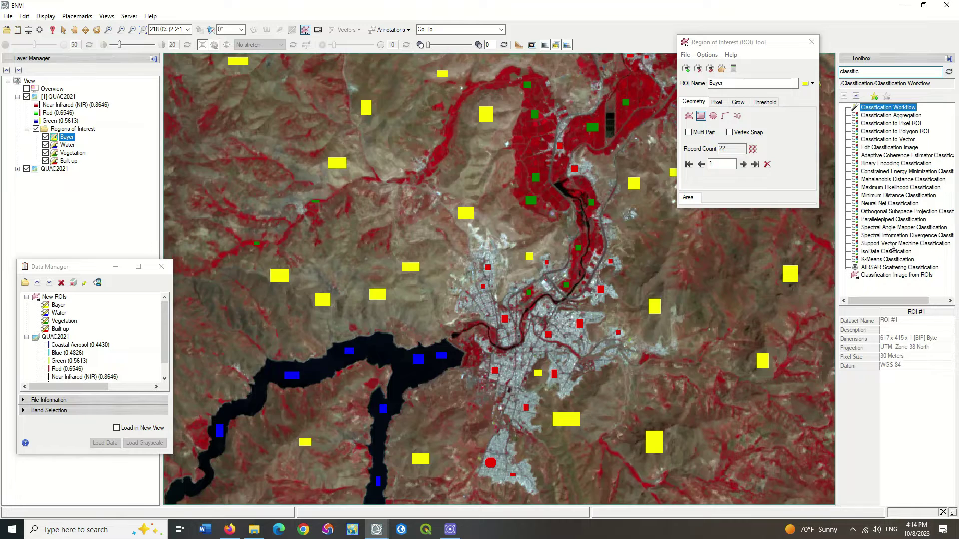
left_click(892, 243)
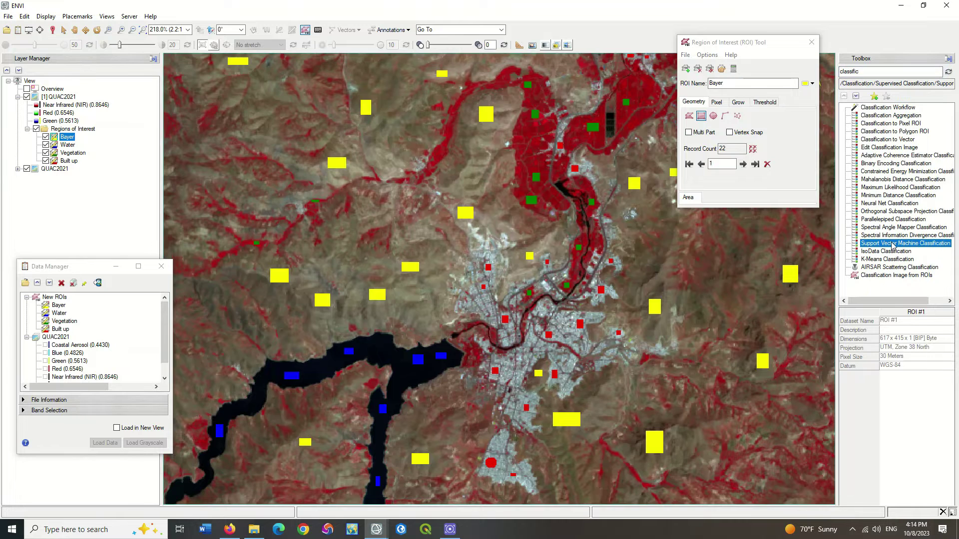
double_click(920, 244)
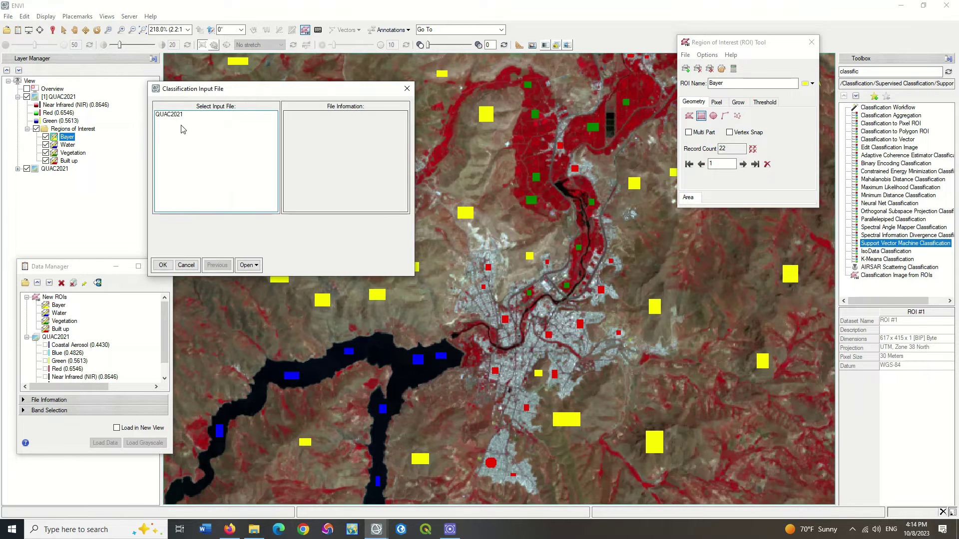
left_click(170, 115)
left_click(163, 265)
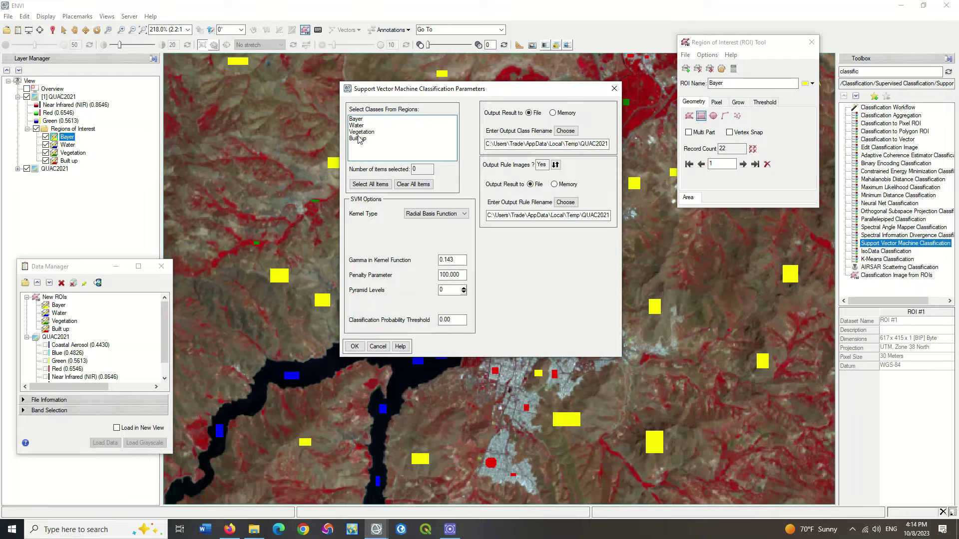
- Run the SVM classification with the Bayer, Water, Vegetation and Built up classes and rule image output turned off
left_click_drag(356, 120, 362, 142)
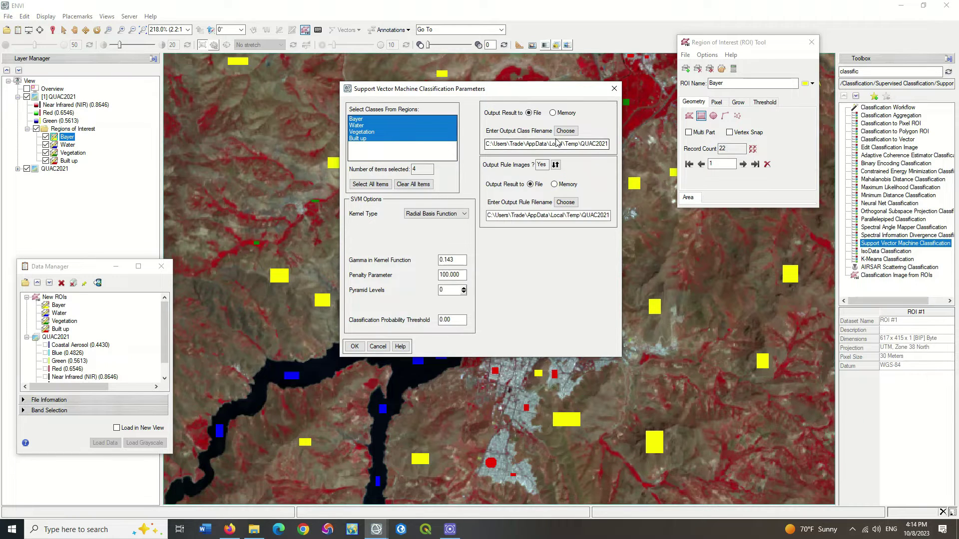
left_click(556, 165)
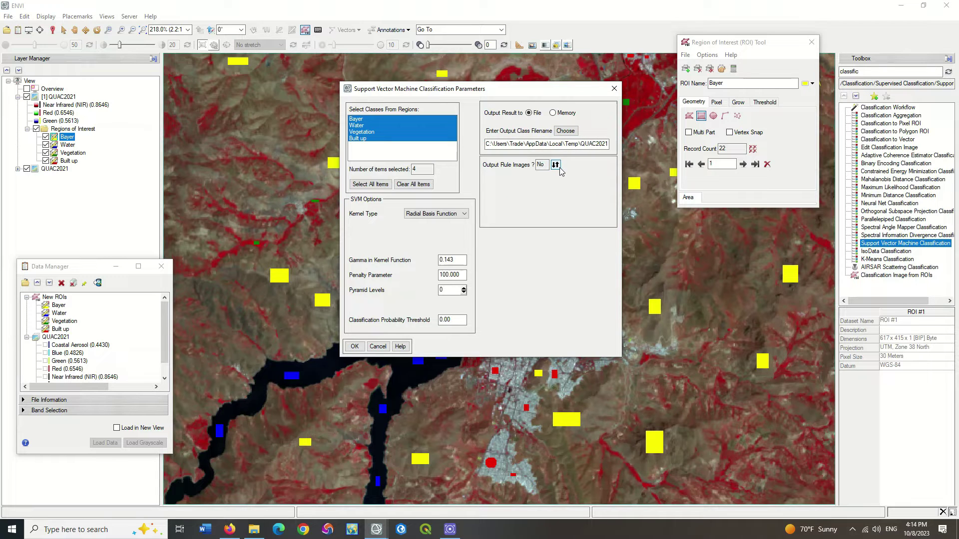
left_click(355, 347)
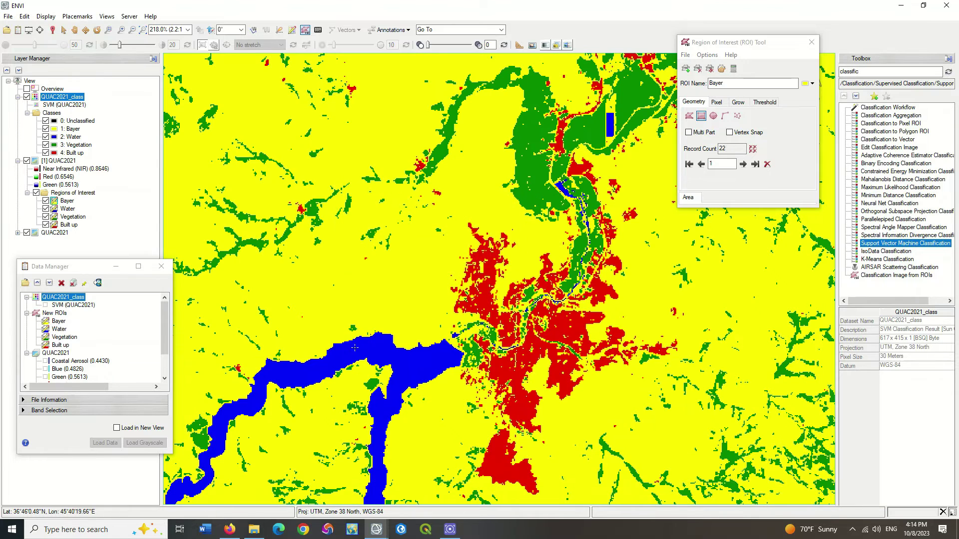
scroll(390, 262, "down", 1)
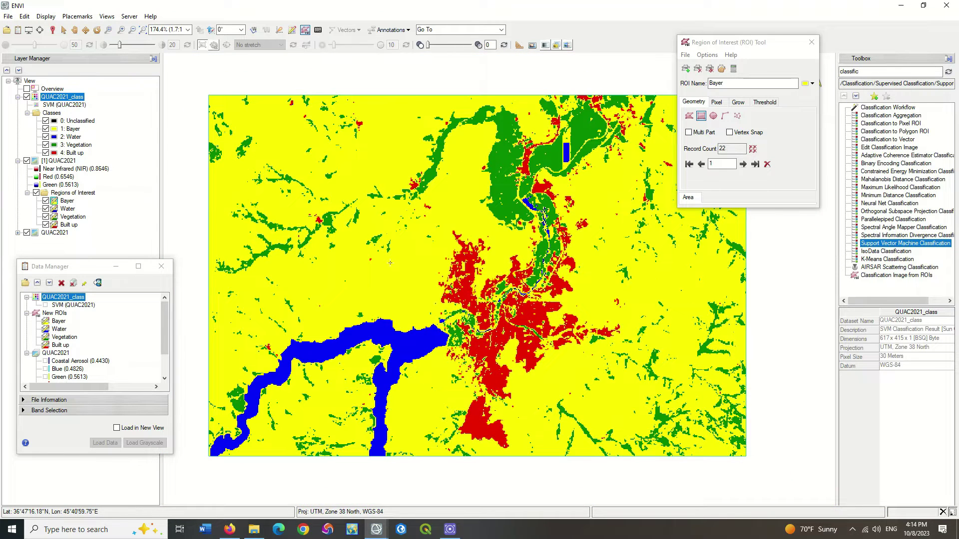
left_click(120, 29)
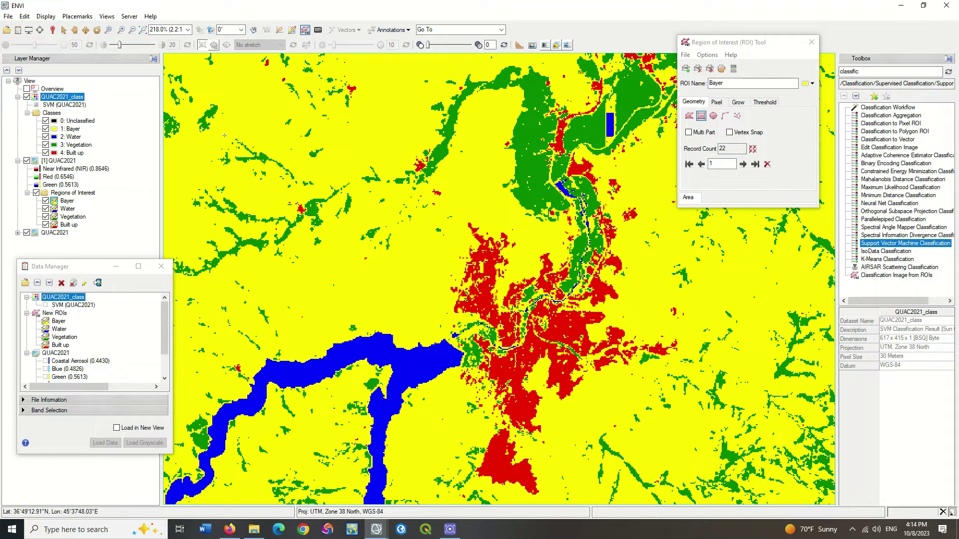
- Collapse and hide the classification and QUAC2021 layers, then open the 2001 Landsat 5 scene from its LT05_L1TP_168034_20010607_20180726_01_T1_MTL.txt file
left_click(18, 97)
left_click(18, 105)
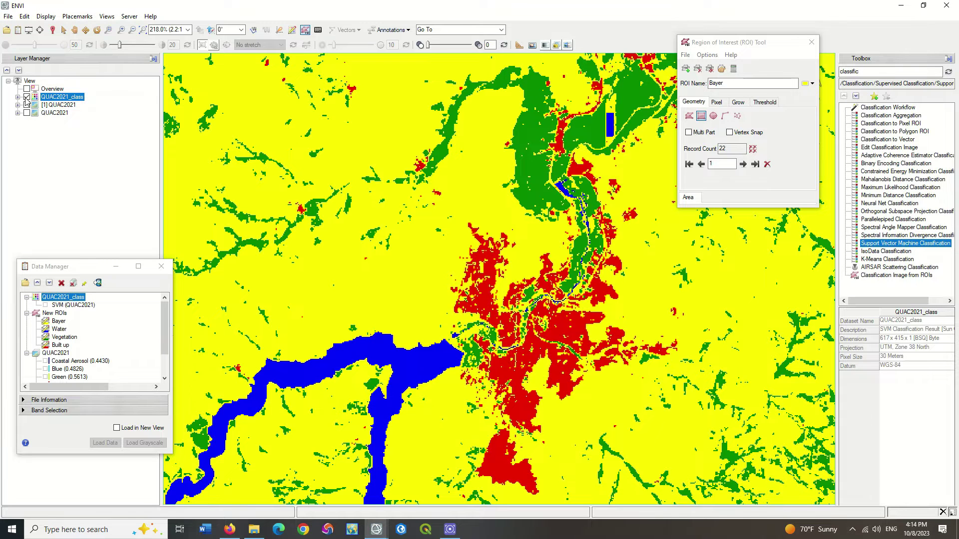
left_click(26, 97)
left_click(26, 283)
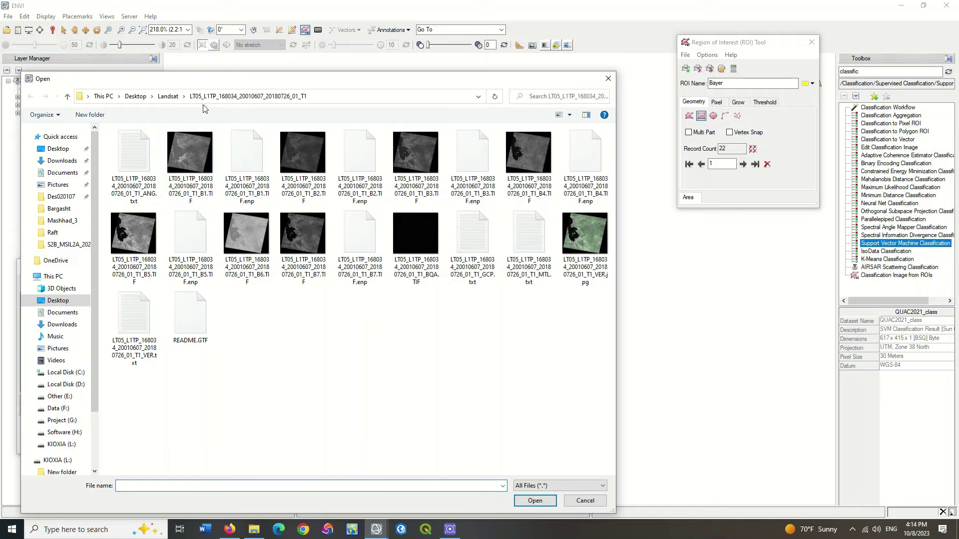
double_click(533, 229)
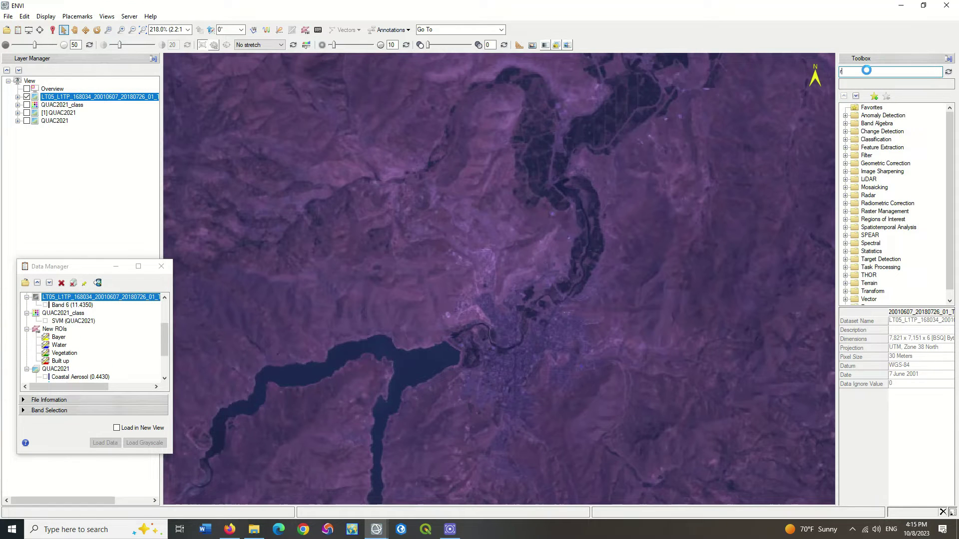
- Start Radiometric Calibration on the LT05 MultiSpectral data, spatially subset to the extent of the QUAC2021 raster
left_click(866, 71)
type("radi")
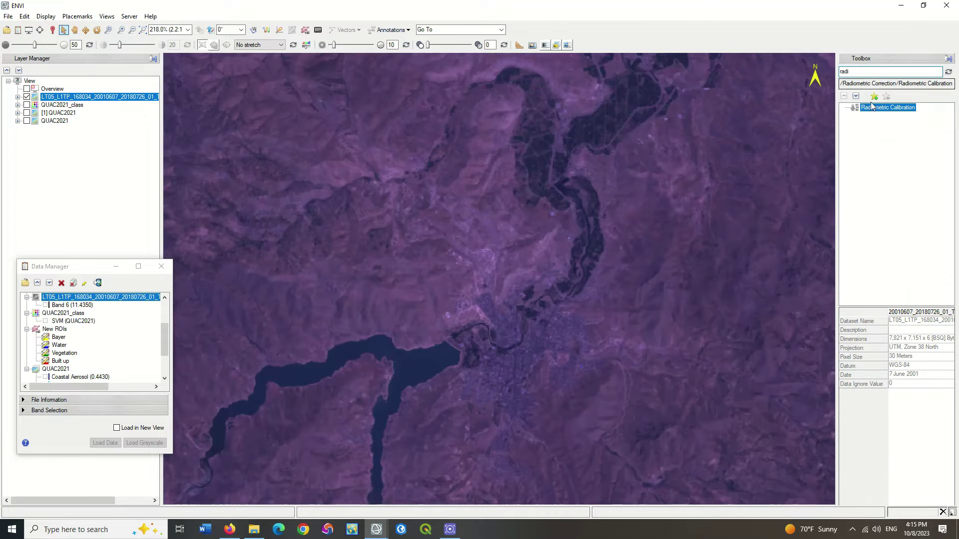
double_click(871, 108)
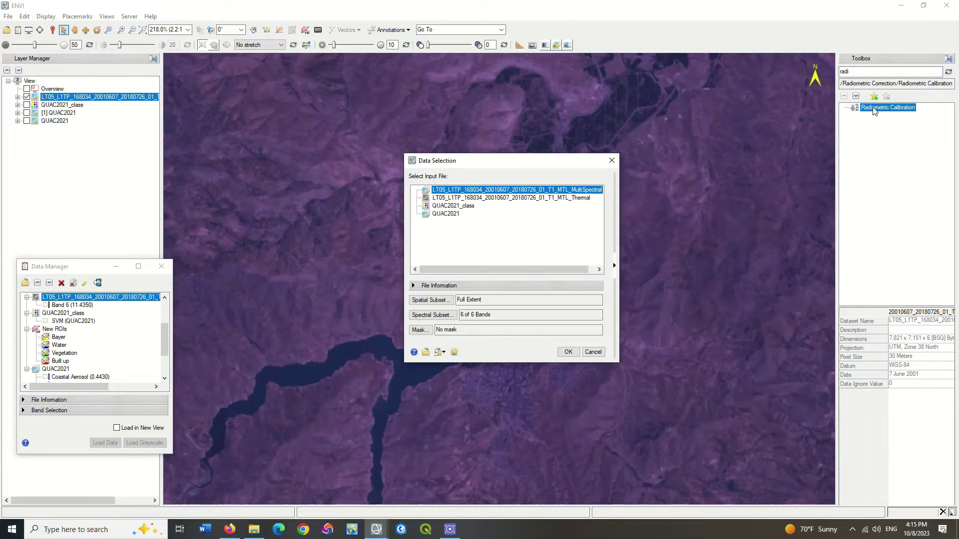
left_click(613, 265)
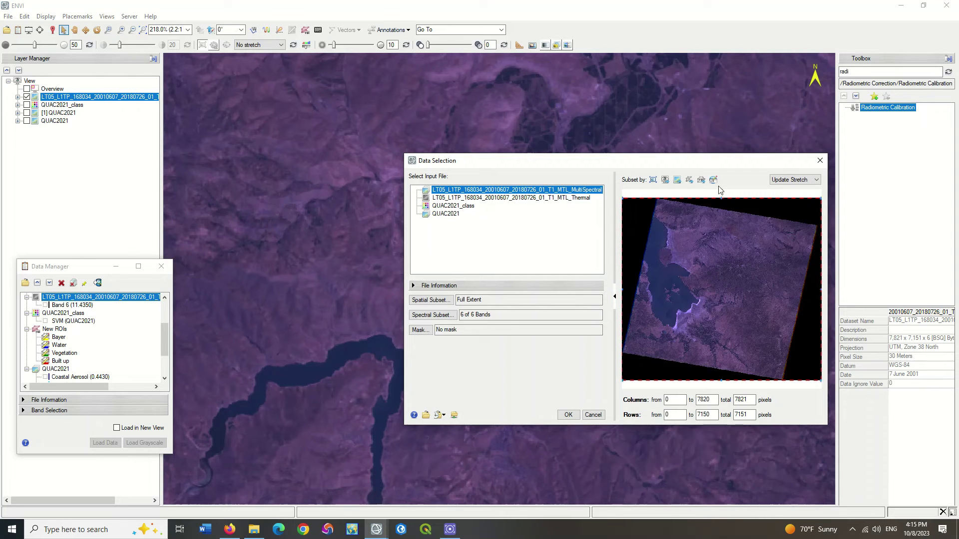
left_click(678, 180)
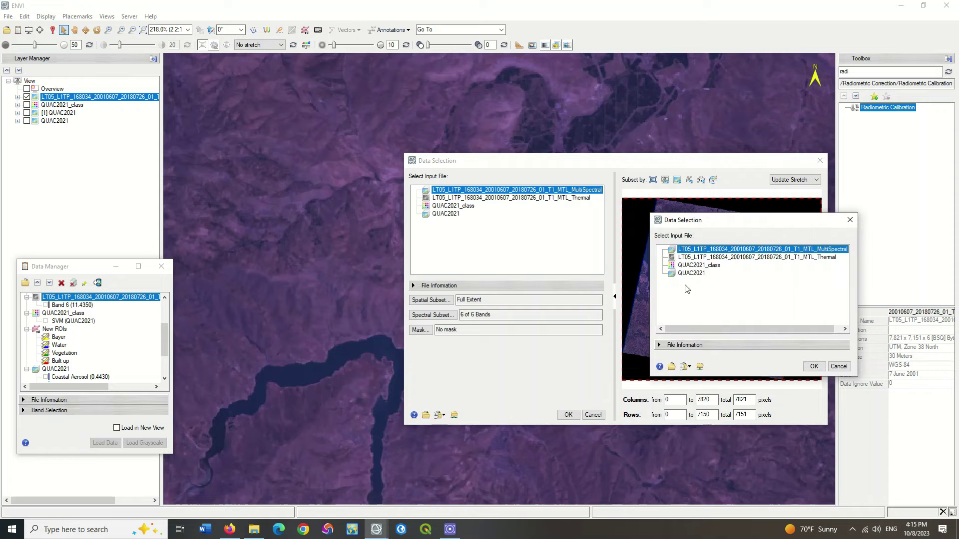
left_click(694, 274)
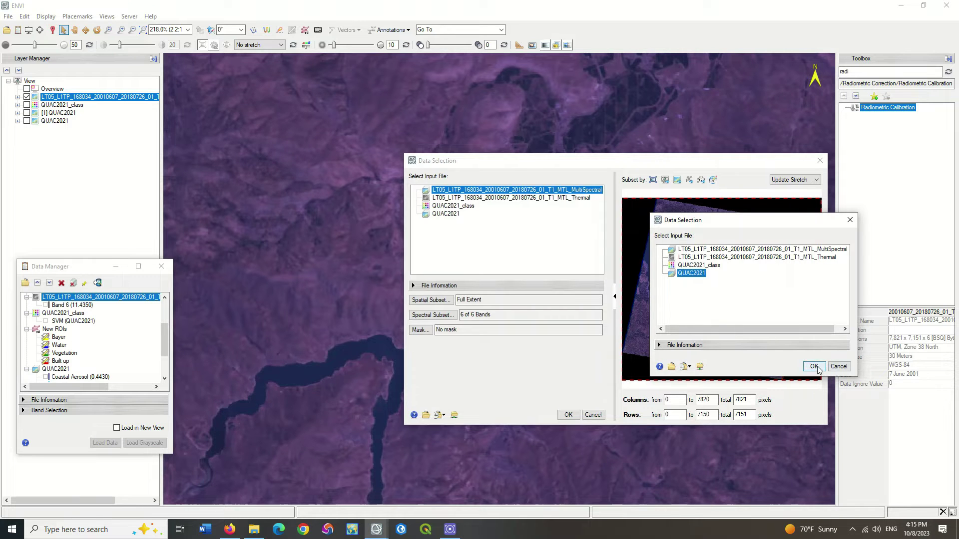
left_click(814, 366)
left_click(567, 415)
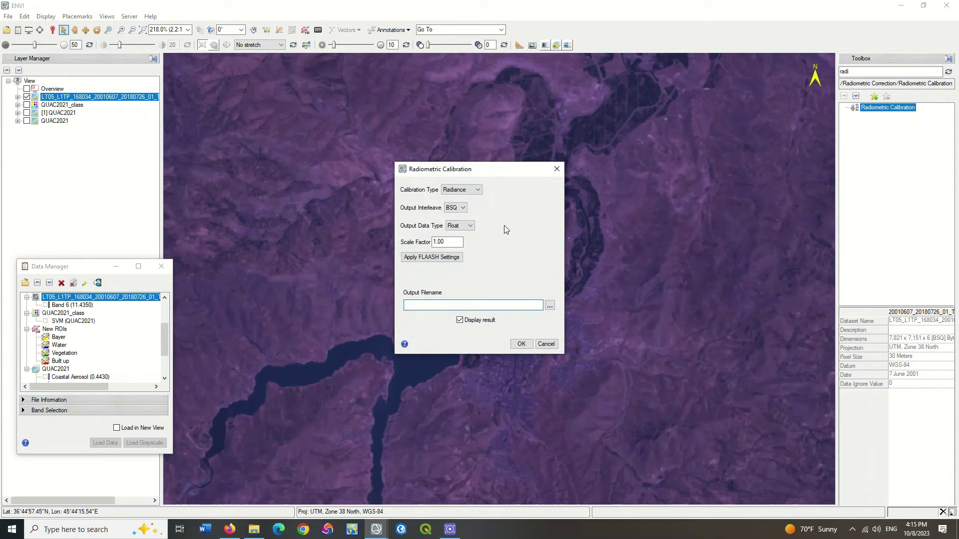
- Set the calibration type to Radiance and create a 2001_out folder inside Landsat for the output
left_click(473, 191)
left_click(474, 200)
left_click(549, 305)
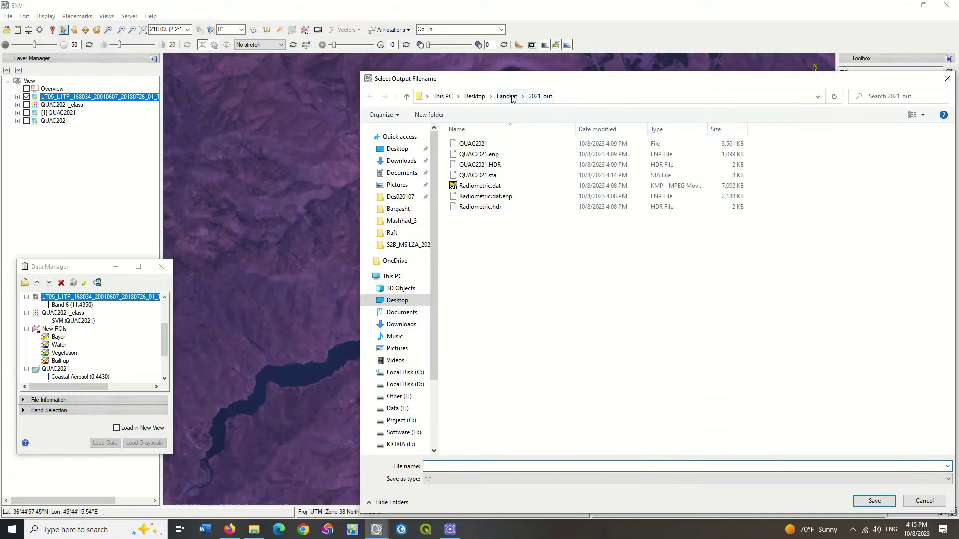
left_click(507, 96)
left_click(439, 121)
type("200")
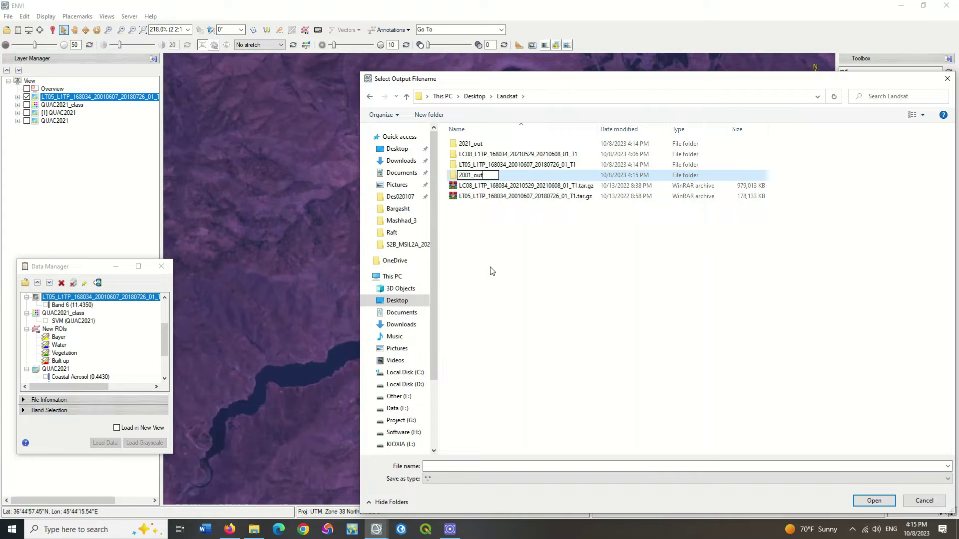
type("1_out")
key("Return")
key("Return")
- Name the output file Radiometric in the 2001_out folder and run the calibration
left_click(474, 465)
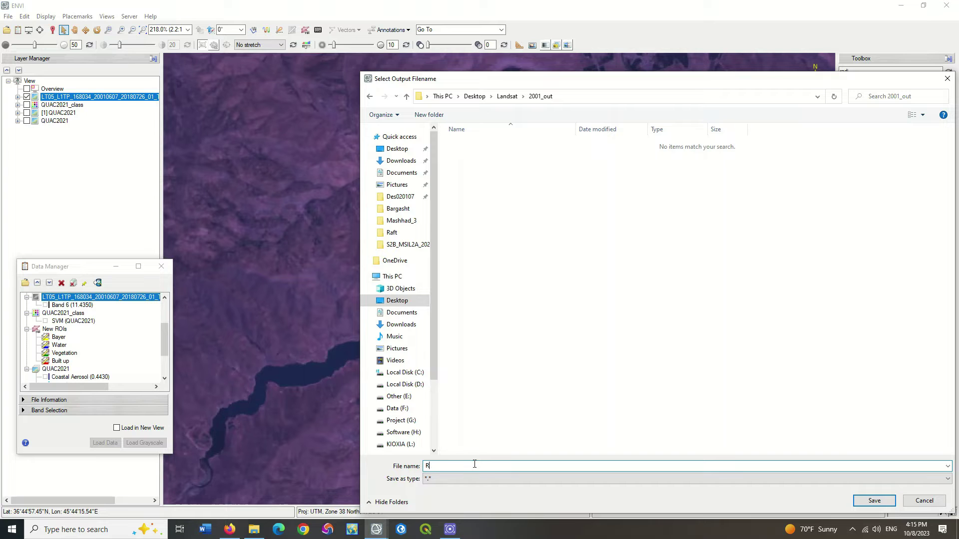
type("Radiometric")
key("Return")
left_click(519, 345)
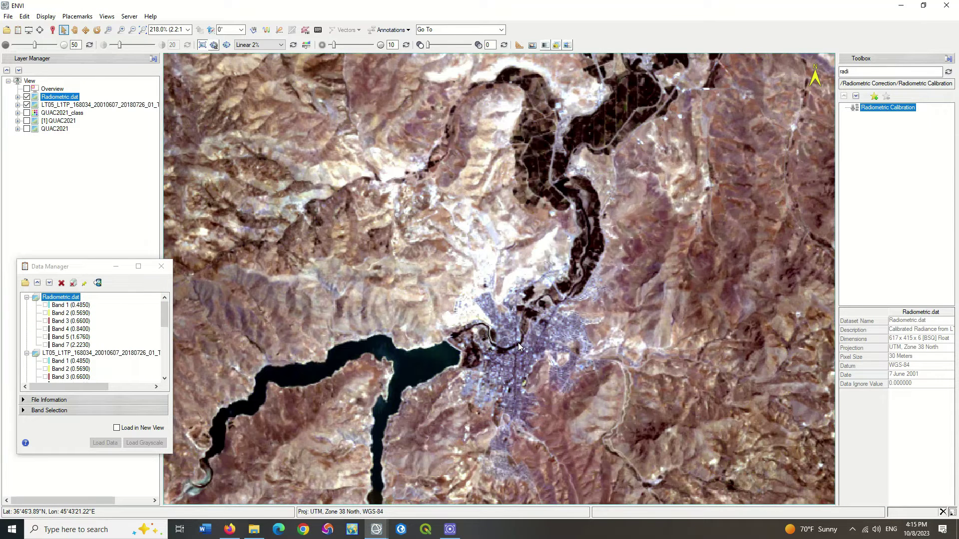
- Start QUAC atmospheric correction on Radiometric.dat with the full spatial extent and all six bands
double_click(866, 72)
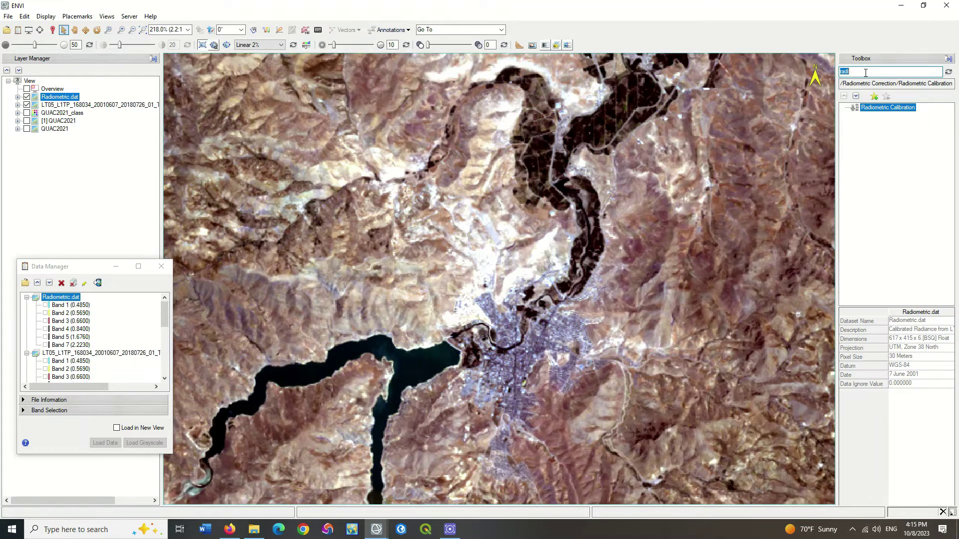
type("quic")
left_click(882, 117)
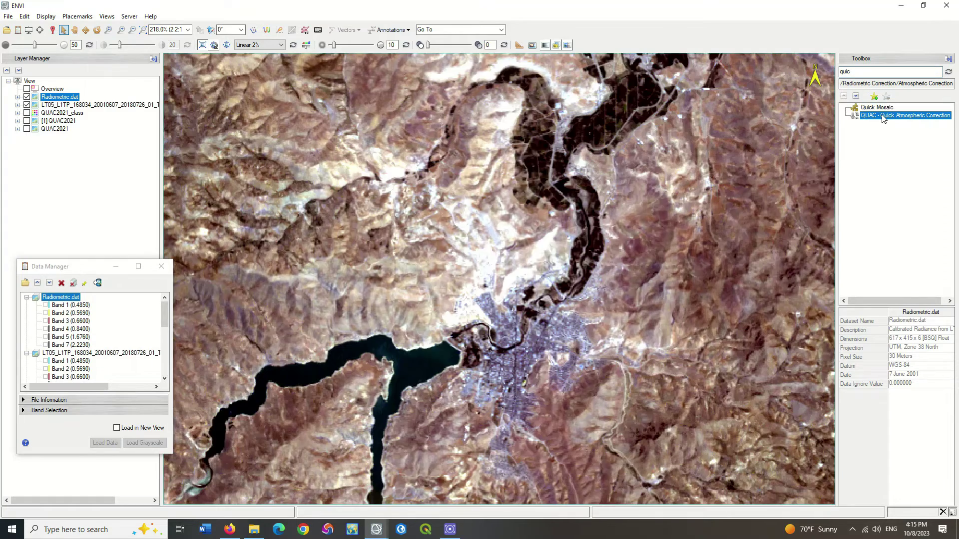
double_click(883, 117)
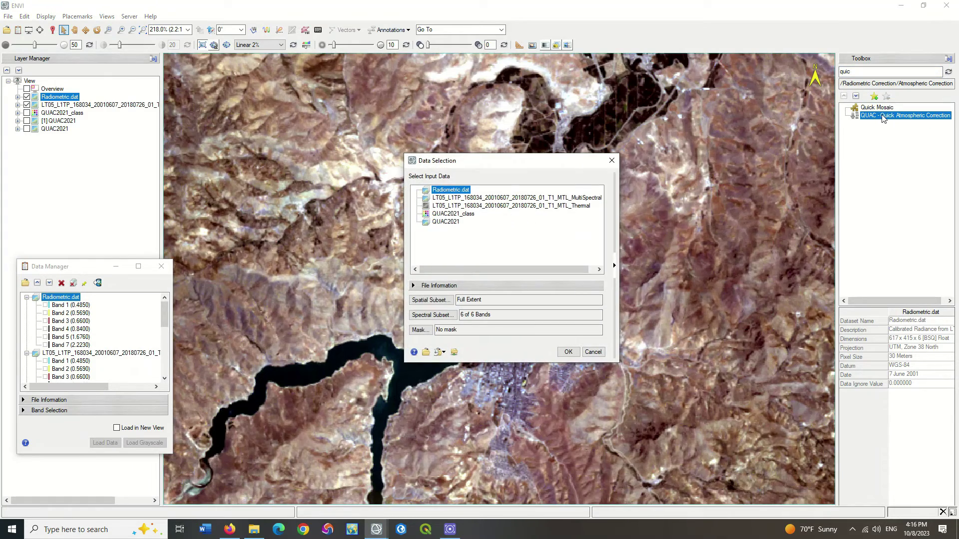
left_click(614, 265)
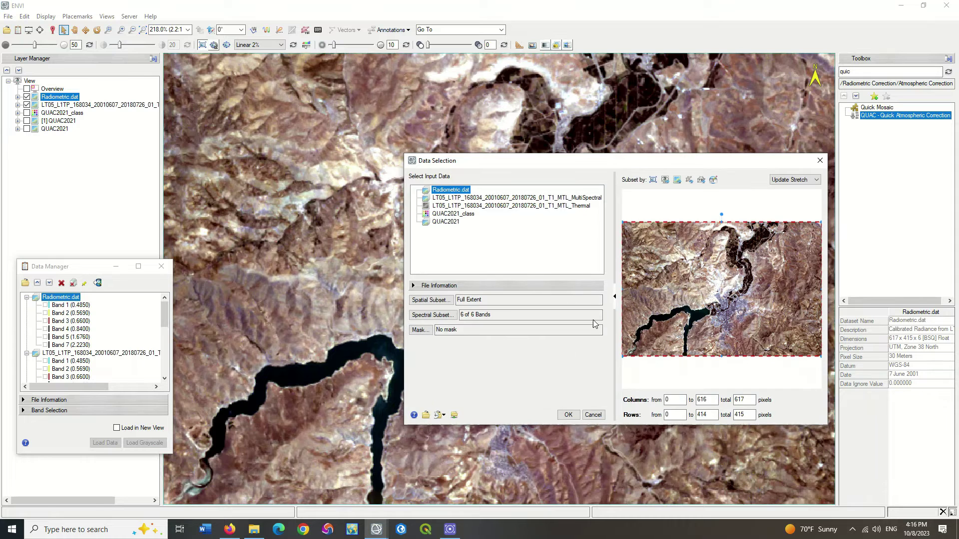
left_click(569, 415)
- Name the QUAC output QUAC2001 in the 2001_out folder and run the correction
left_click(539, 280)
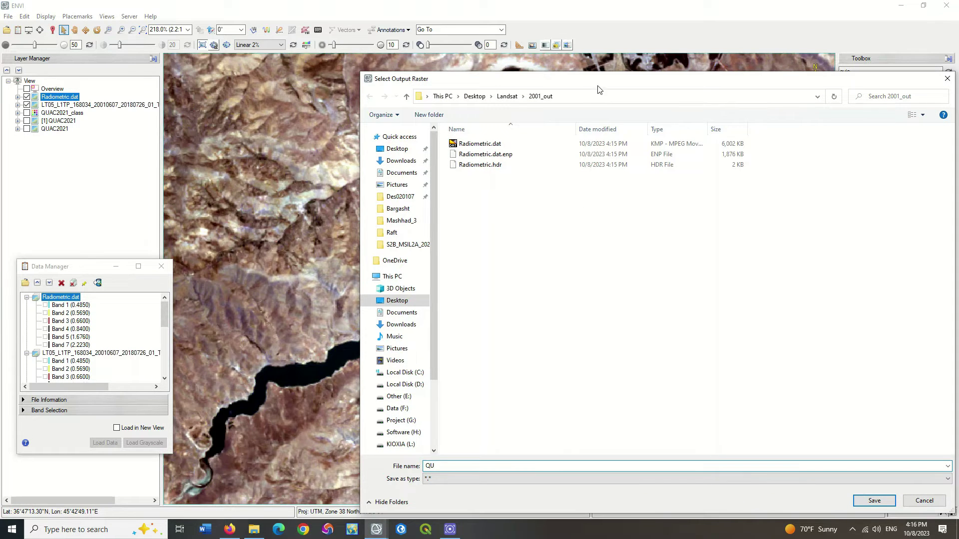
left_click_drag(597, 84, 461, 80)
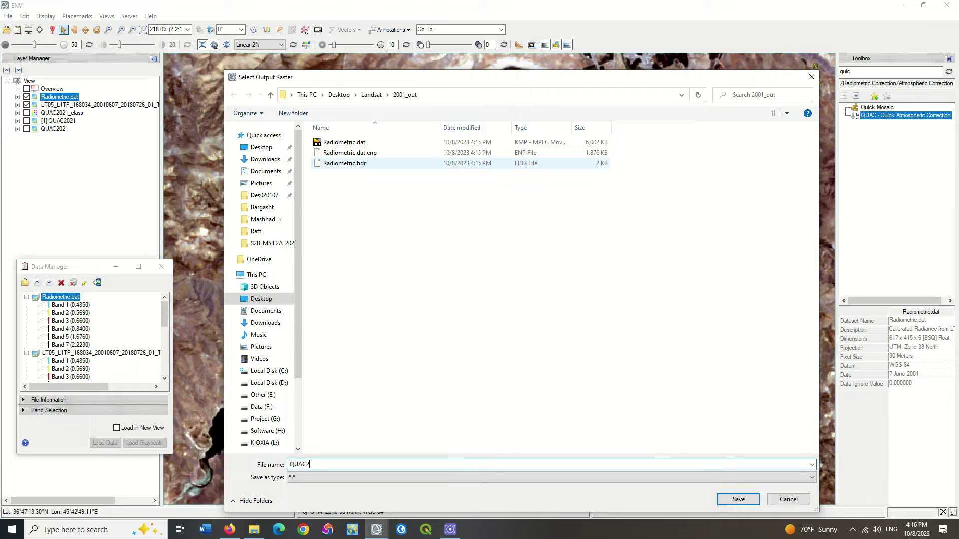
key("Return")
left_click(519, 302)
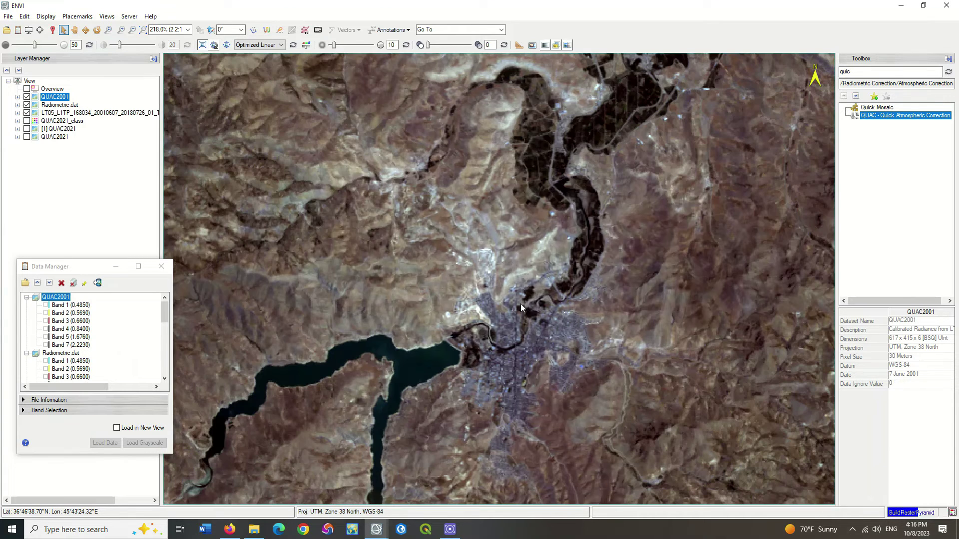
- Collapse the 2001 datasets, then close Radiometric.dat and the LT05 multispectral and thermal datasets, keeping QUAC2001
left_click(27, 298)
left_click(27, 306)
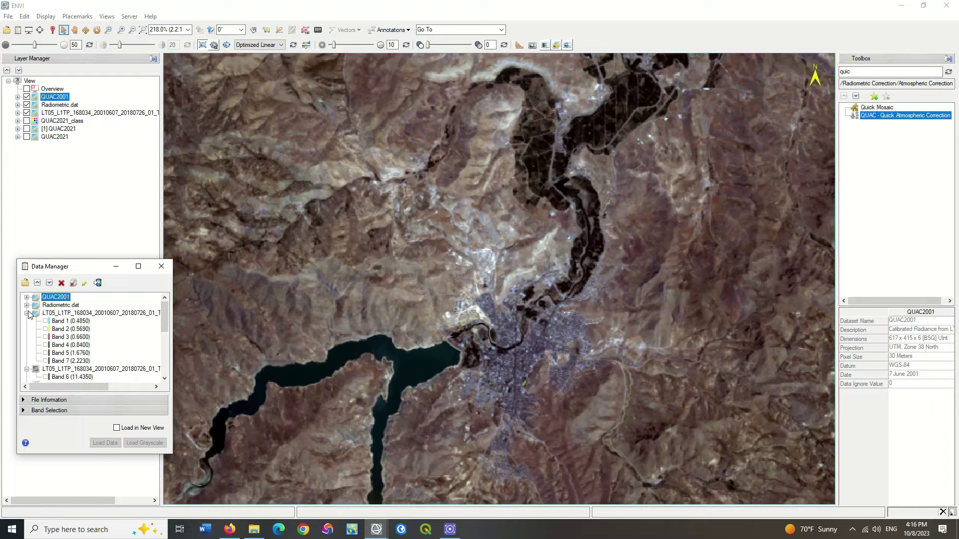
left_click(27, 314)
left_click(27, 321)
left_click(56, 322)
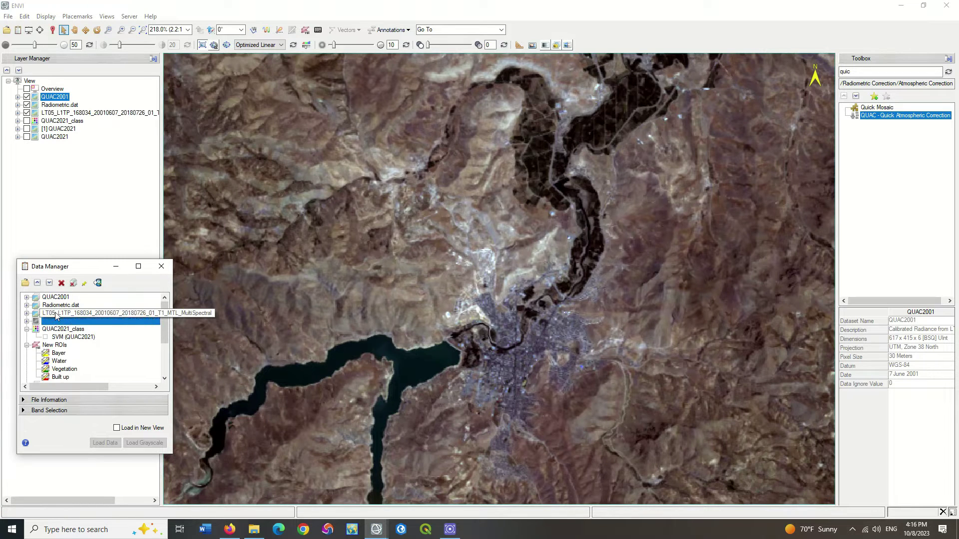
left_click(56, 313, "ctrl")
left_click(58, 305, "ctrl")
left_click(59, 284)
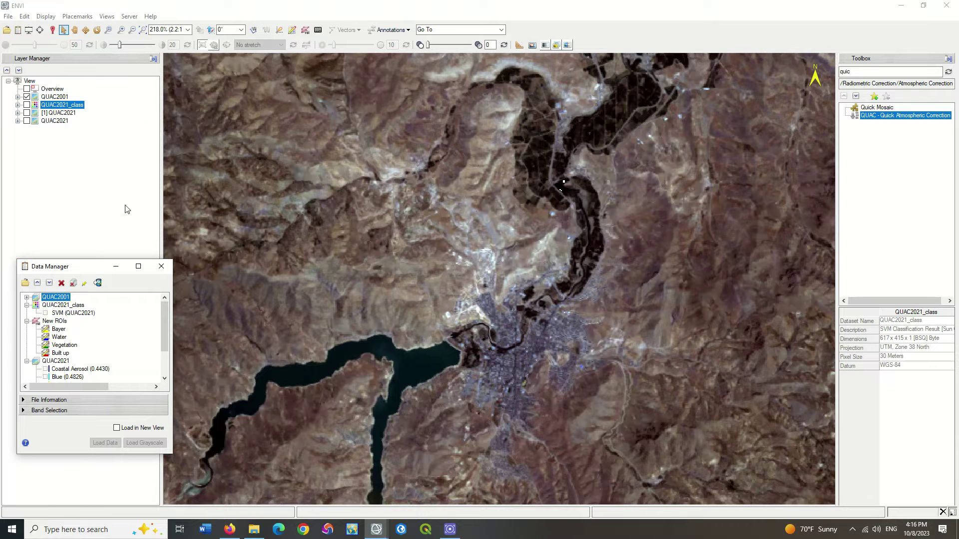
- Apply a Linear 1% stretch to the QUAC2001 layer
left_click(55, 97)
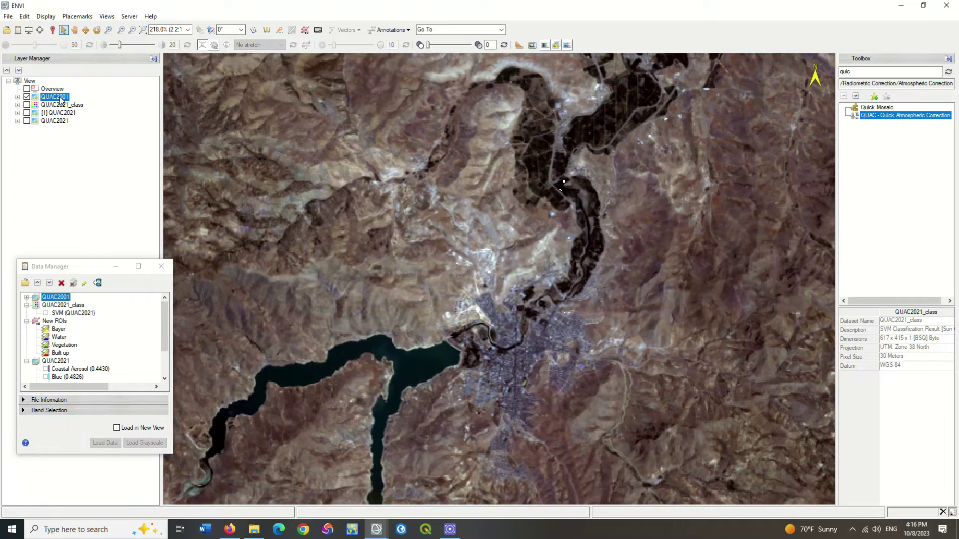
left_click(257, 45)
left_click(257, 105)
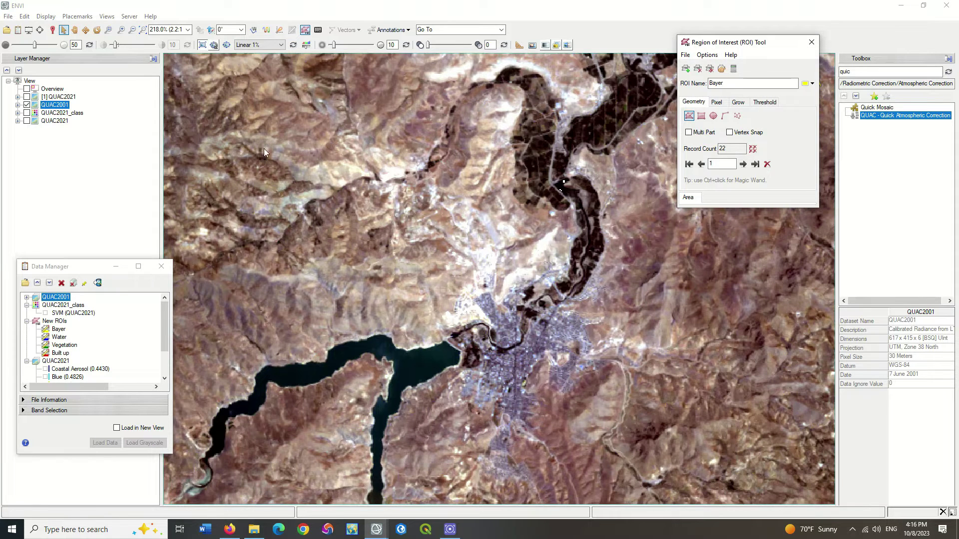
- Save the existing 2021 training ROIs as 2021.xml and close that ROI file
left_click(54, 321)
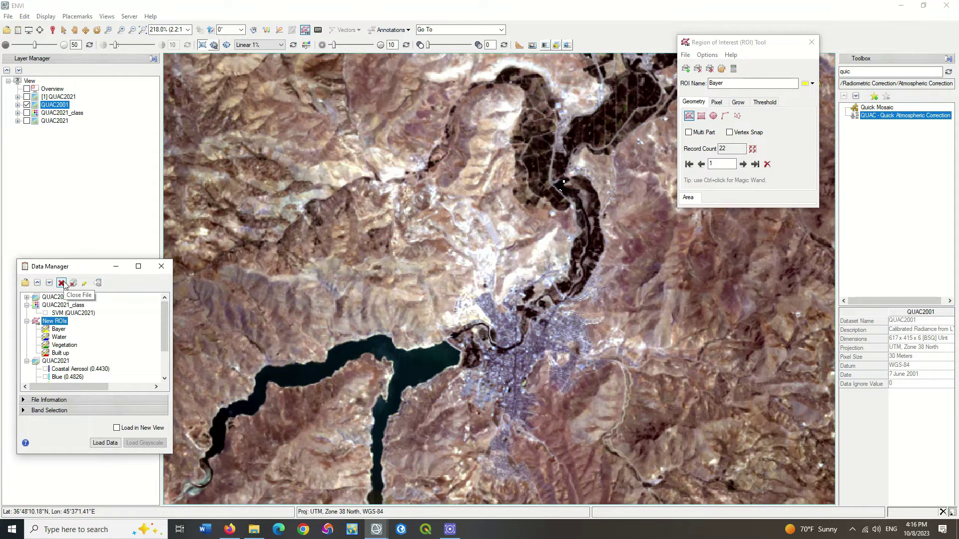
left_click(62, 284)
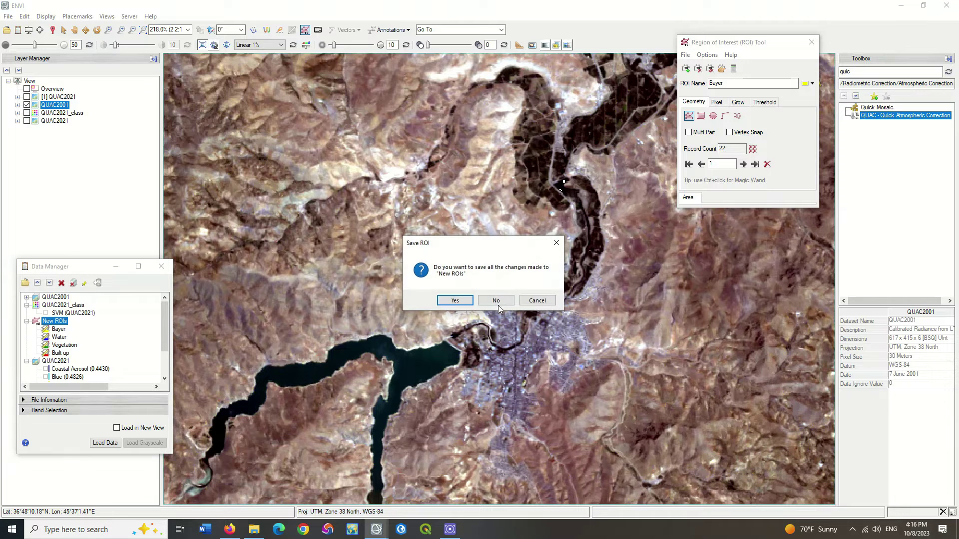
left_click(459, 300)
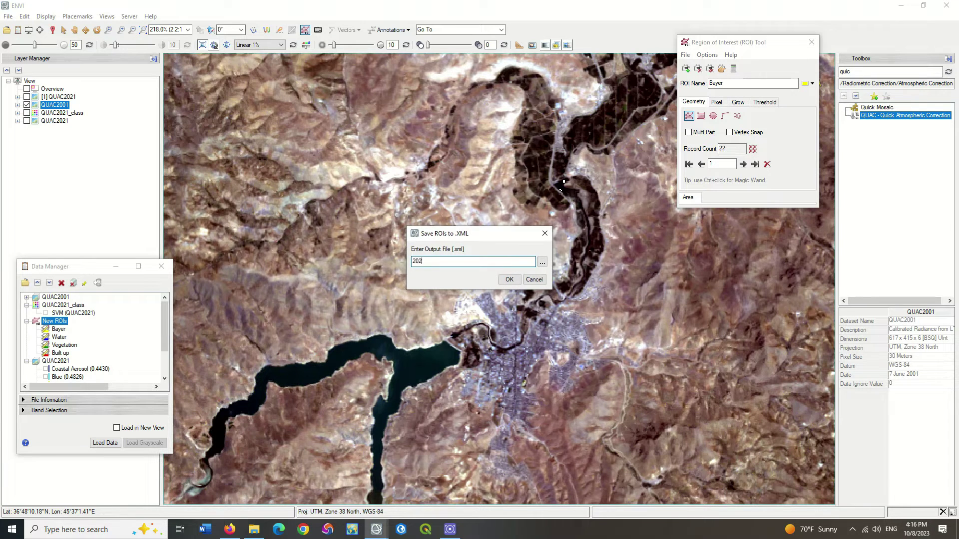
left_click(509, 279)
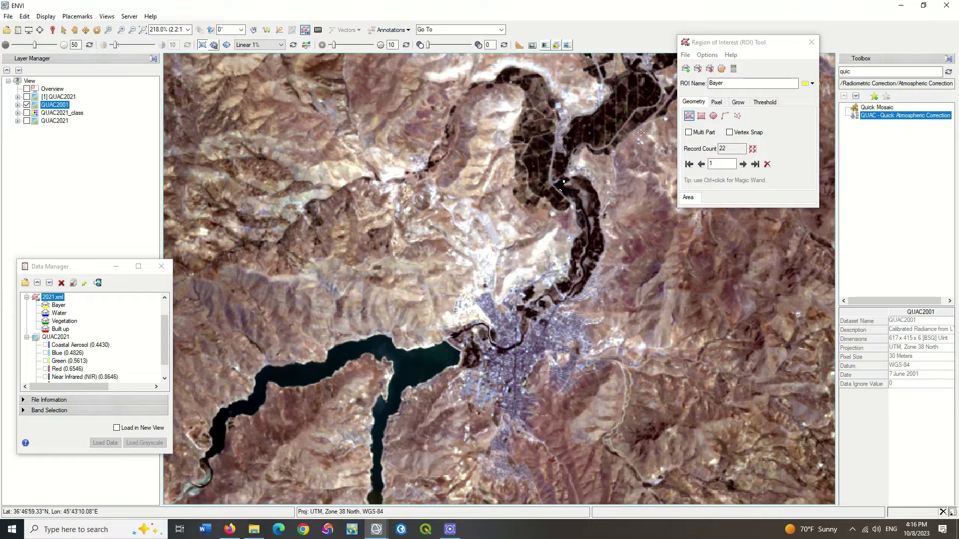
left_click(61, 283)
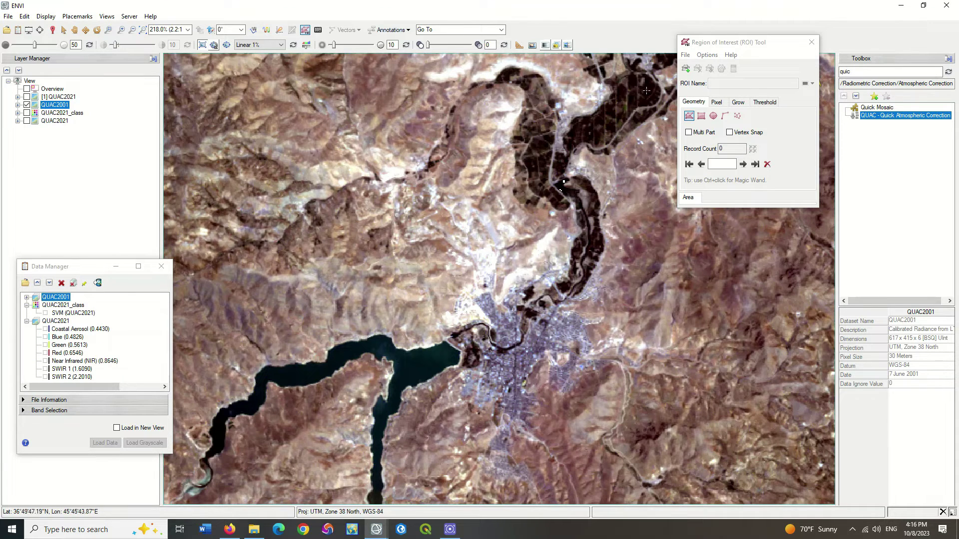
- Create a new ROI named Built up on QUAC2001 and set its geometry to rectangle
left_click(685, 70)
left_click(744, 85)
key("BackSpace")
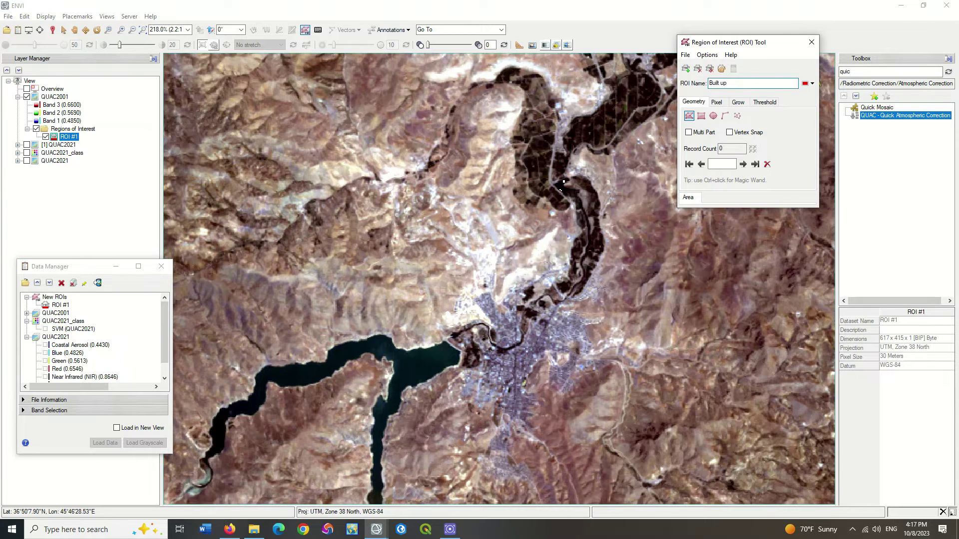
key("Return")
left_click_drag(724, 42, 831, 84)
left_click(807, 158)
scroll(519, 470, "up", 3)
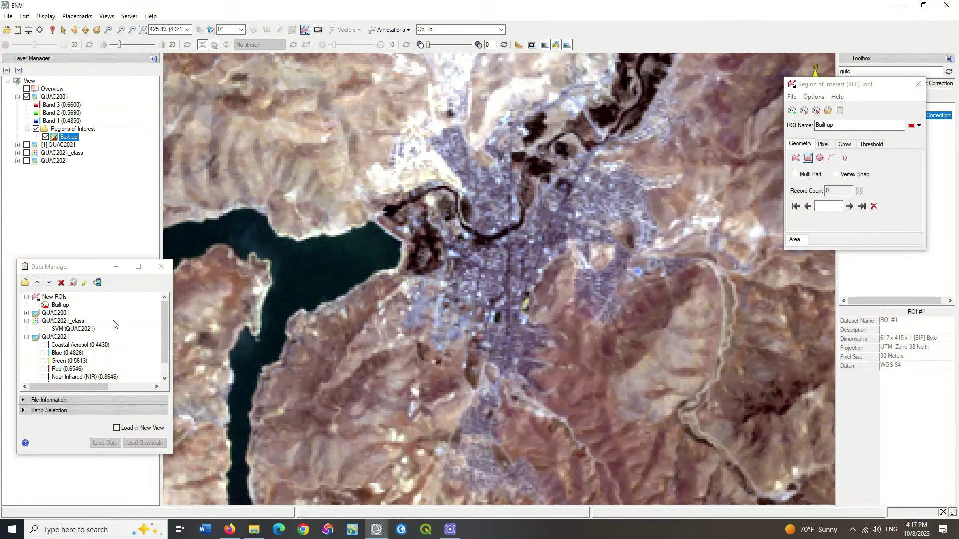
- Load a second copy of QUAC2001 and draw rectangular Built up training samples across the city
double_click(55, 313)
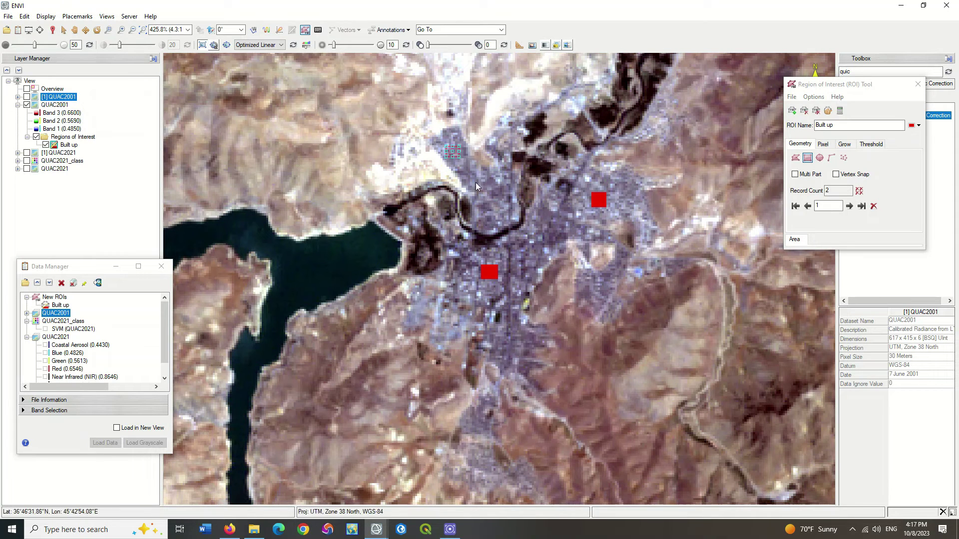
left_click_drag(527, 249, 540, 261)
left_click_drag(491, 176, 505, 190)
left_click_drag(509, 339, 524, 352)
left_click(599, 276)
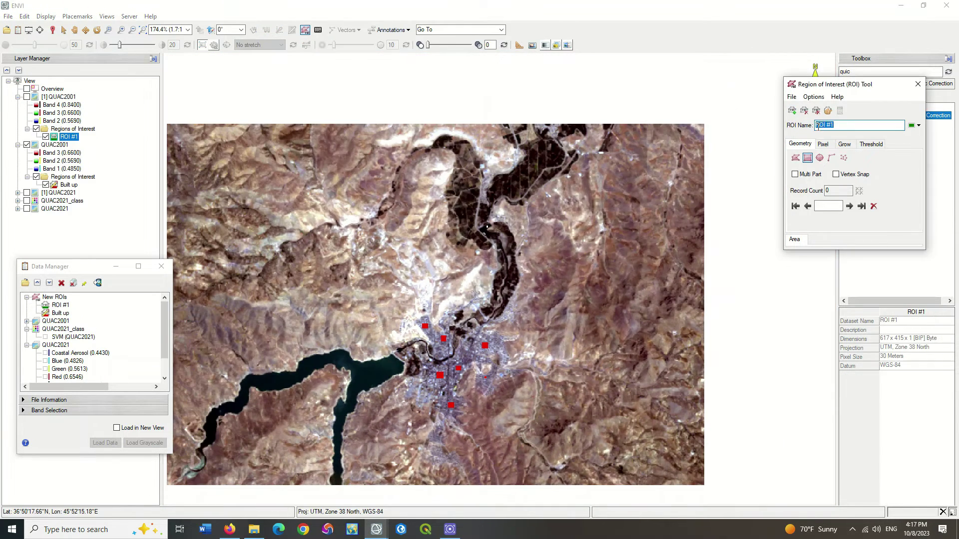
- Name the new ROI Vegetation and draw rectangular samples on the northern farmland, using the false-colour QUAC2001 copy as reference
type("Vegetation")
key("Return")
scroll(486, 229, "up", 6)
mouse_move(518, 204)
left_mouse_down()
mouse_move(535, 225)
mouse_move(586, 197)
left_mouse_up()
left_click_drag(626, 80, 646, 95)
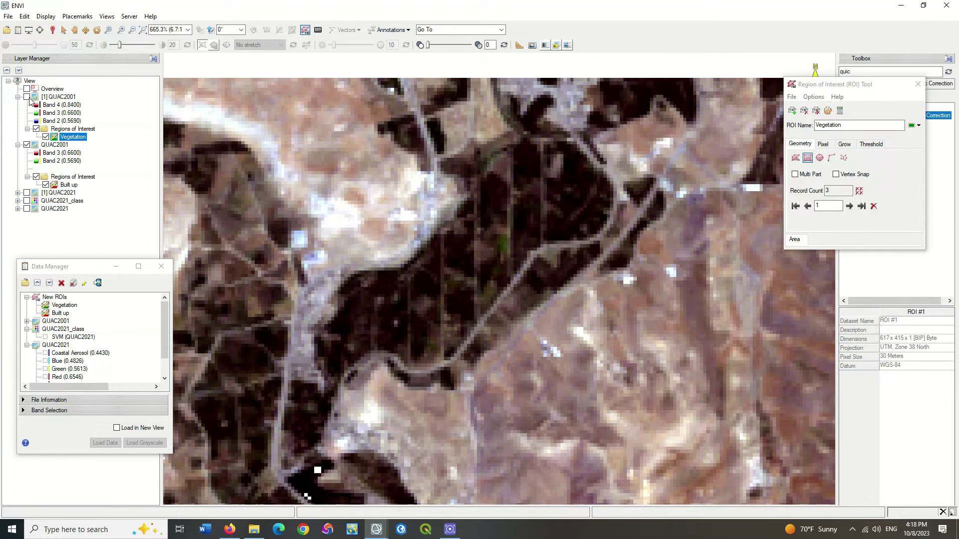
left_click(27, 96)
left_click_drag(394, 297, 416, 321)
left_click_drag(255, 335, 278, 359)
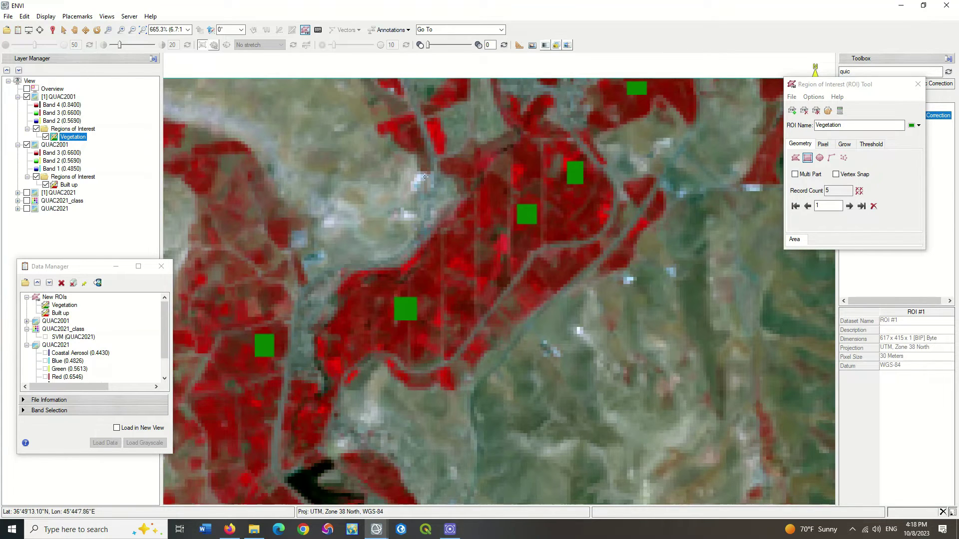
- Add more Vegetation rectangles on the green strips along the river and beside the city
scroll(277, 359, "down", 2)
scroll(424, 250, "up", 1)
left_click_drag(317, 132, 334, 146)
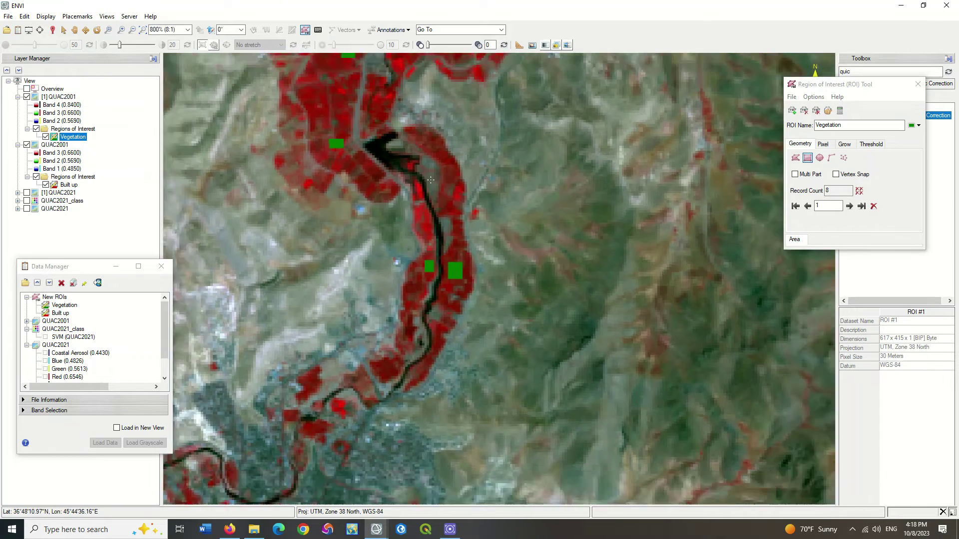
scroll(432, 281, "up", 1)
left_click_drag(489, 167, 539, 213)
left_click_drag(595, 150, 607, 161)
left_click_drag(669, 90, 682, 102)
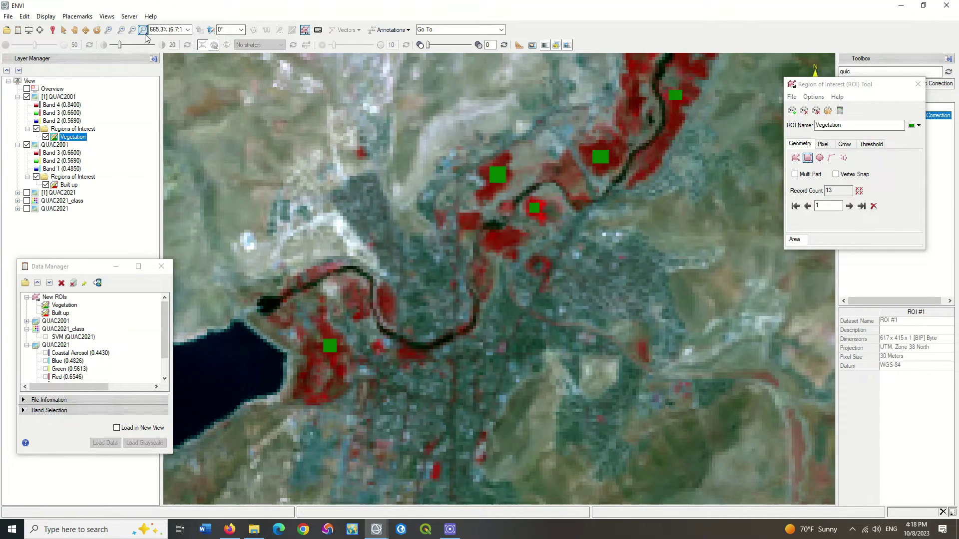
- Create a new ROI named Water for the reservoir samples
scroll(674, 97, "down", 5)
left_click(792, 110)
double_click(815, 126)
key("BackSpace")
key("Return")
scroll(439, 316, "up", 4)
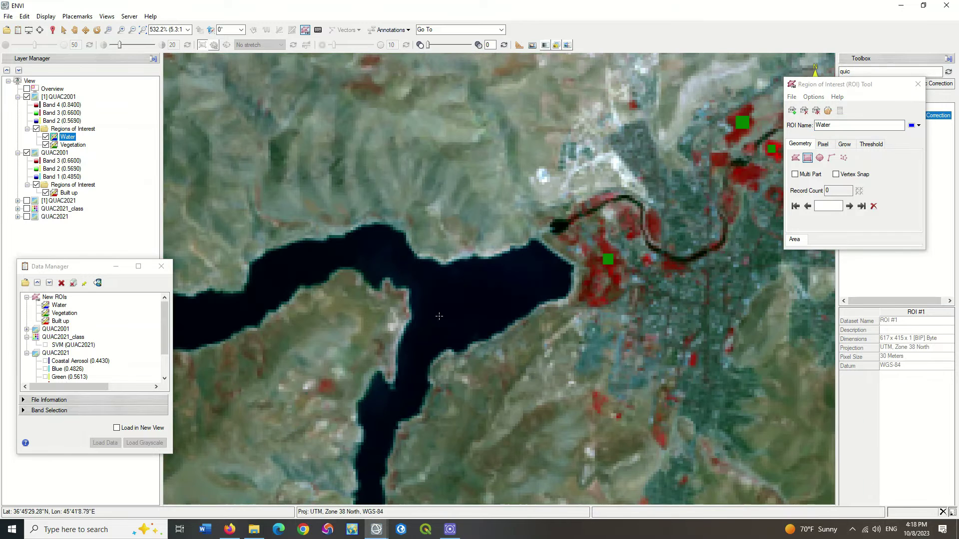
- Draw rectangular Water samples over the main reservoir and along its western and southern arms
left_click_drag(443, 291, 475, 313)
left_click_drag(508, 270, 534, 289)
left_click_drag(278, 256, 307, 272)
left_click_drag(180, 309, 252, 352)
scroll(486, 242, "down", 3)
scroll(230, 359, "up", 3)
left_click_drag(330, 243, 348, 259)
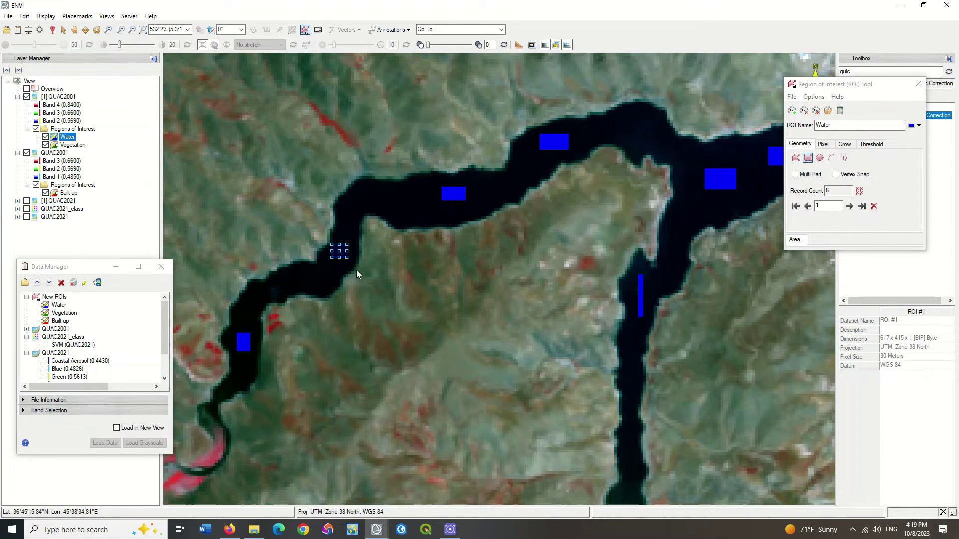
- Create a new ROI named Bayer and draw three rectangles on the bare land around the reservoir's southern arm
left_click(791, 111)
type("Bayer")
key("Return")
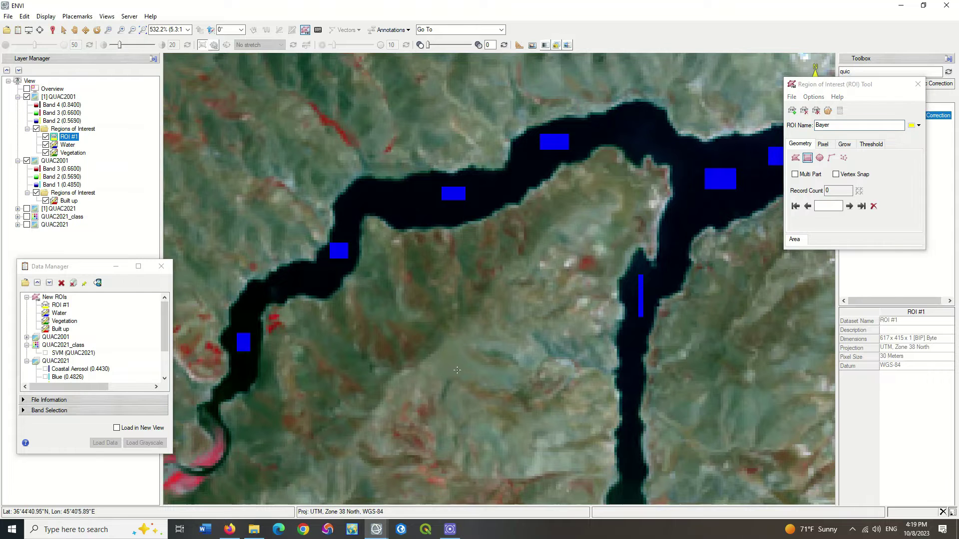
left_click_drag(444, 339, 461, 365)
left_click_drag(559, 197, 593, 225)
left_click_drag(689, 385, 719, 422)
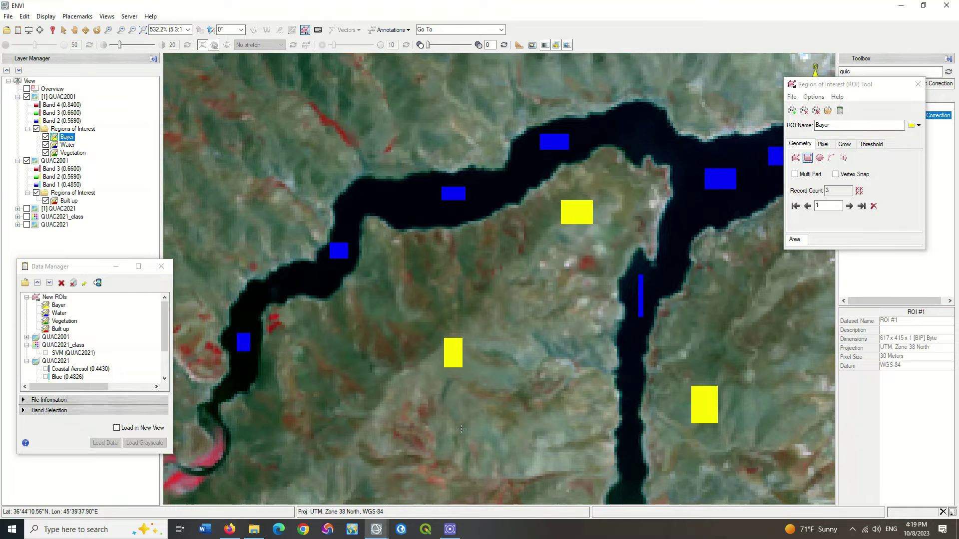
- Add Bayer rectangles on the bare ground north and northwest of the city
scroll(461, 429, "down", 7)
scroll(526, 321, "up", 7)
left_click_drag(554, 266, 581, 291)
left_click_drag(510, 313, 536, 342)
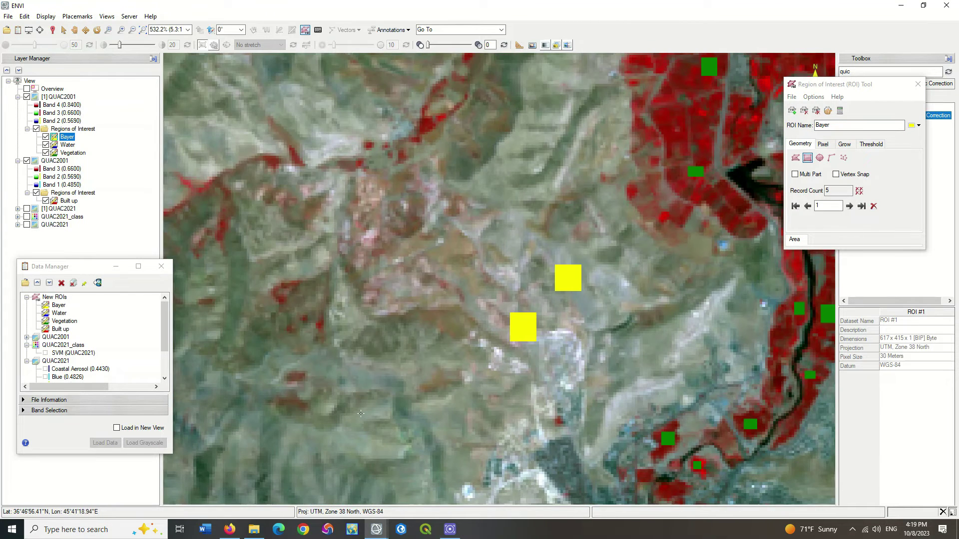
left_click_drag(352, 405, 387, 442)
left_click_drag(307, 97, 334, 124)
left_click_drag(182, 109, 216, 138)
left_click_drag(629, 337, 664, 363)
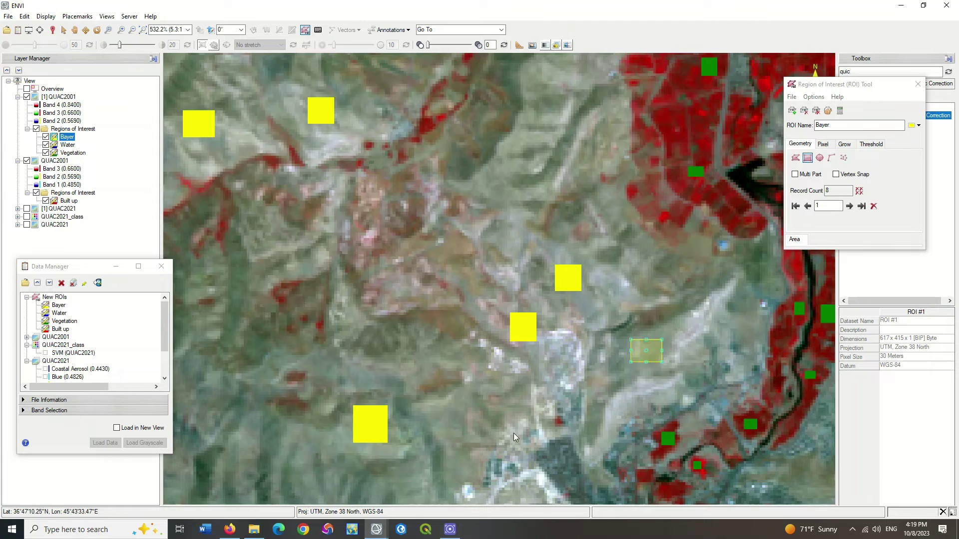
- Add Bayer rectangles on the bare hills along the northern edge of the image
scroll(513, 433, "down", 3)
scroll(578, 173, "down", 3)
left_click_drag(594, 127, 624, 141)
left_click_drag(509, 217, 543, 243)
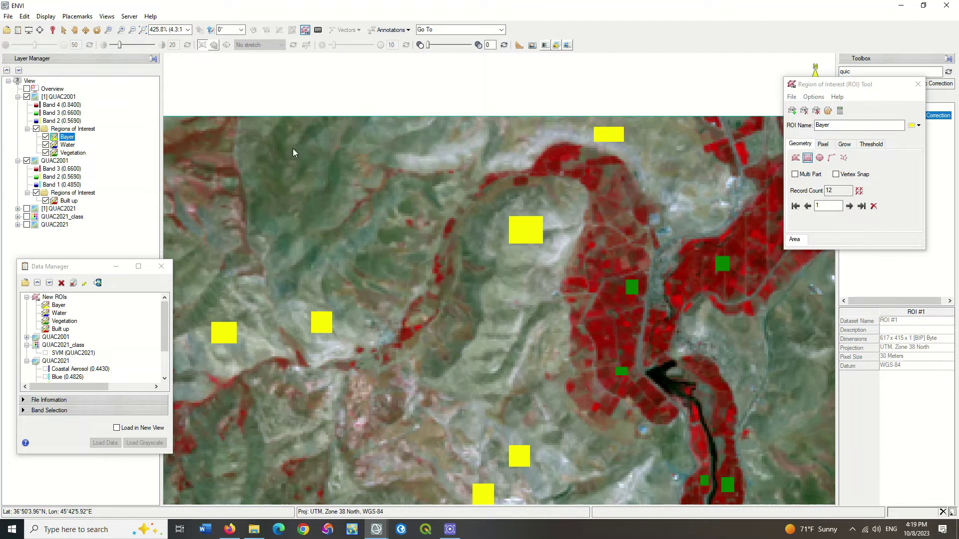
left_click_drag(406, 130, 432, 148)
left_click_drag(290, 136, 316, 161)
scroll(455, 224, "down", 3)
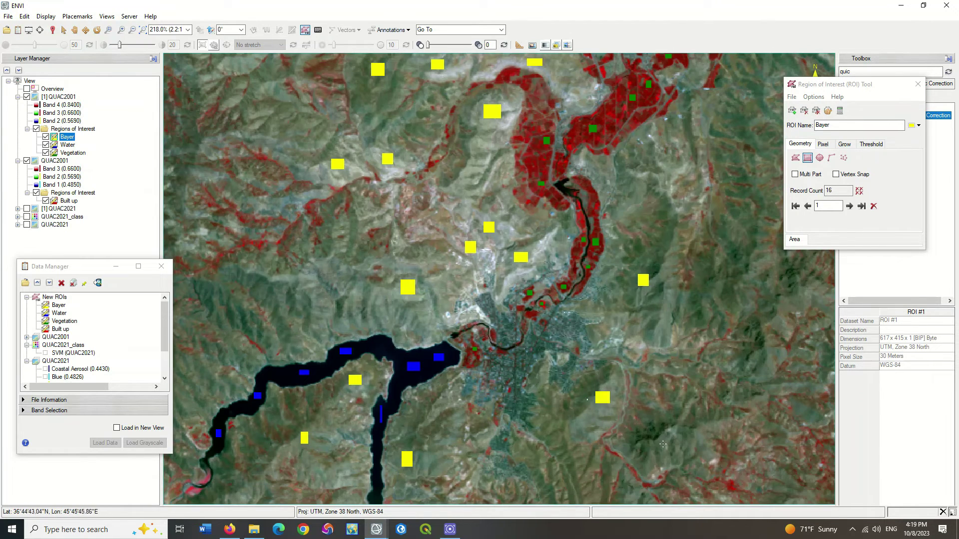
- Add Bayer rectangles on the bare hills in the east and in the far northwest of the image
left_click_drag(647, 432, 663, 444)
left_click_drag(712, 275, 728, 289)
left_click_drag(734, 114, 748, 126)
left_click_drag(762, 56, 776, 68)
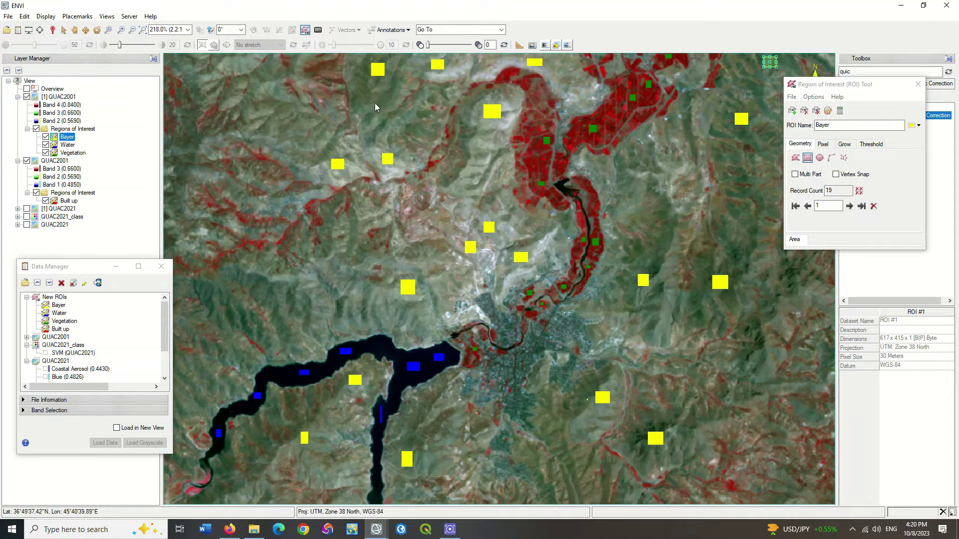
left_click_drag(376, 93, 389, 106)
left_click_drag(227, 59, 245, 64)
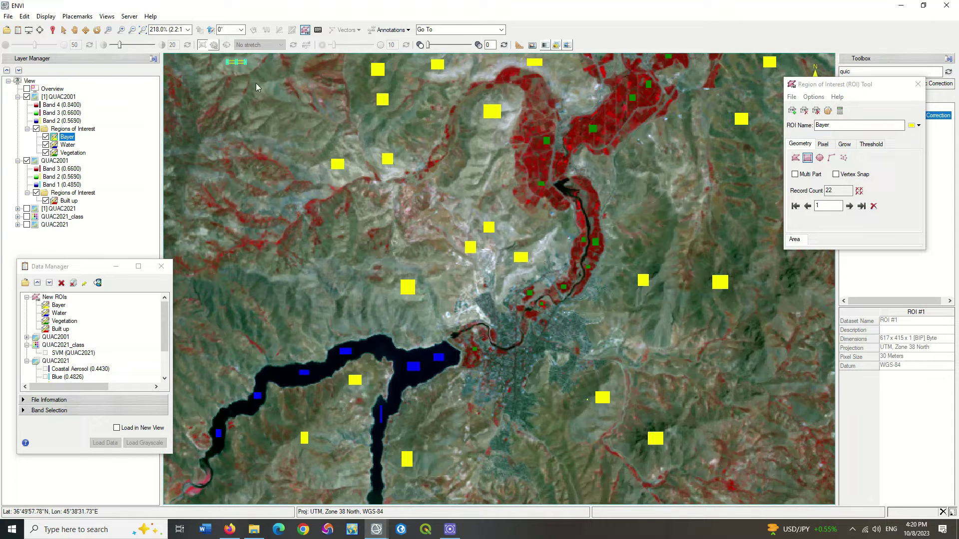
- Add two Bayer rectangles on the bare hills in the west of the image, north of the reservoir
left_click_drag(255, 274, 272, 288)
left_click_drag(212, 286, 225, 298)
- Find the Support Vector Machine Classification tool in the toolbox and open it with QUAC2001 as the input file
left_click_drag(828, 84, 725, 78)
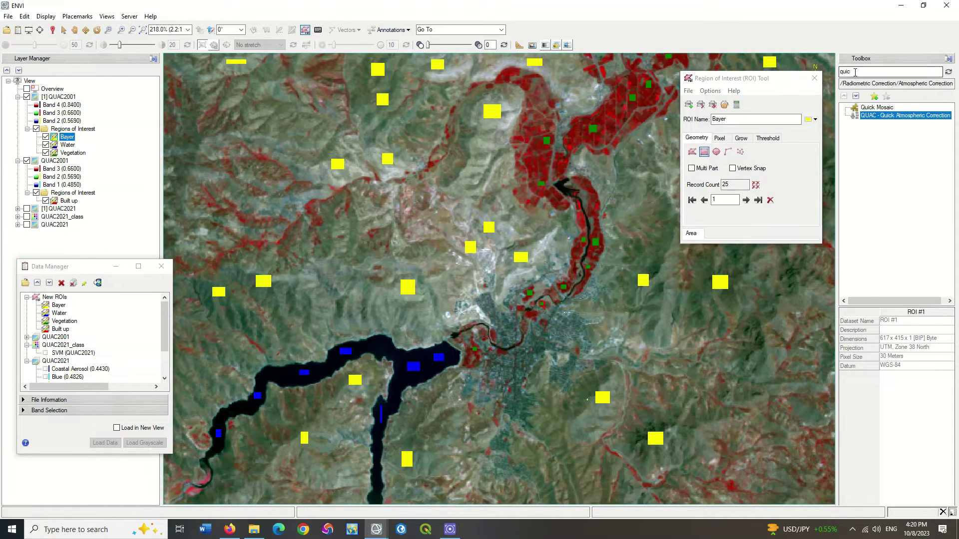
type("clas")
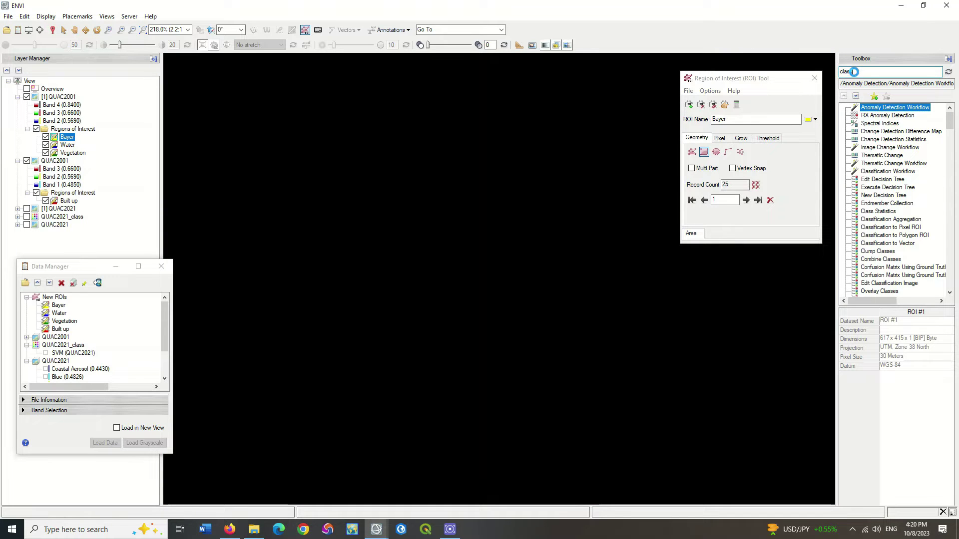
type("sifi")
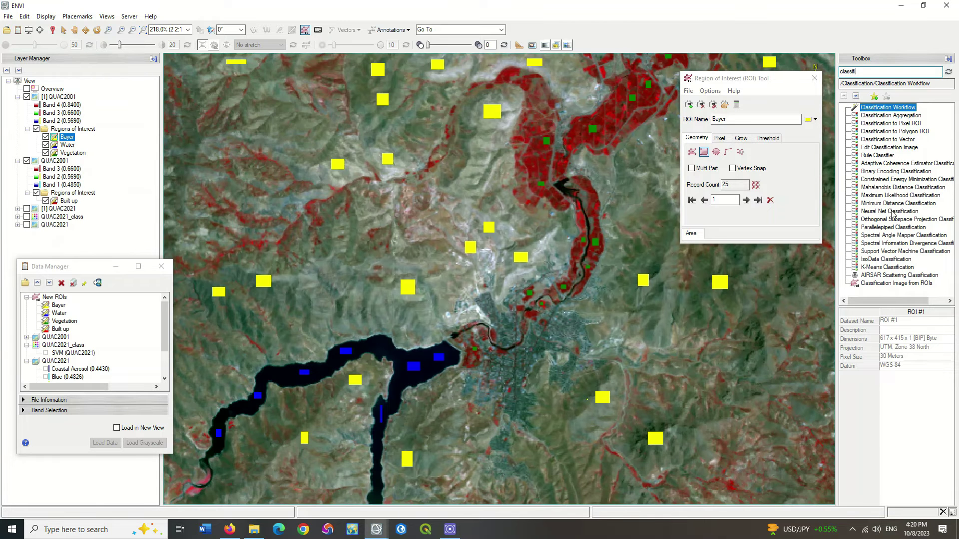
left_click(887, 252)
double_click(886, 252)
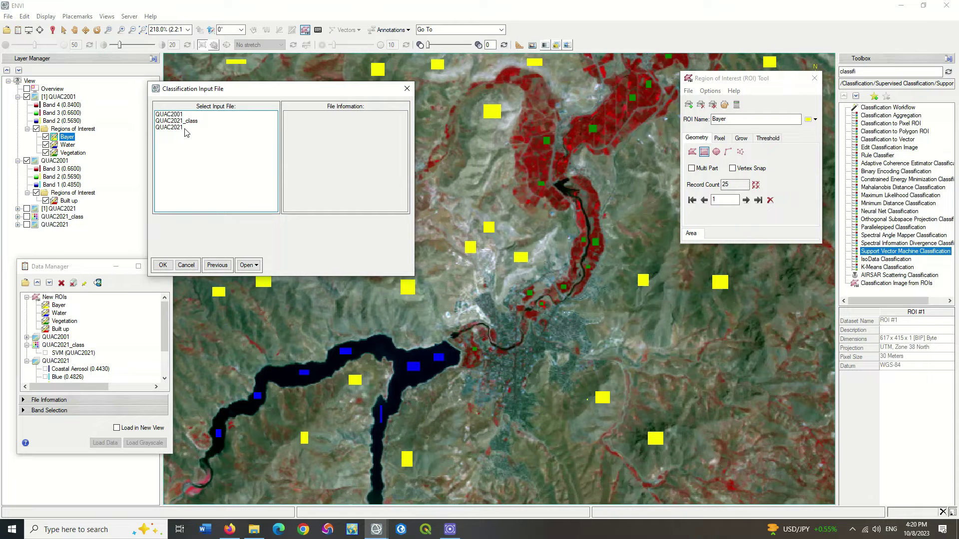
left_click(174, 114)
left_click(162, 265)
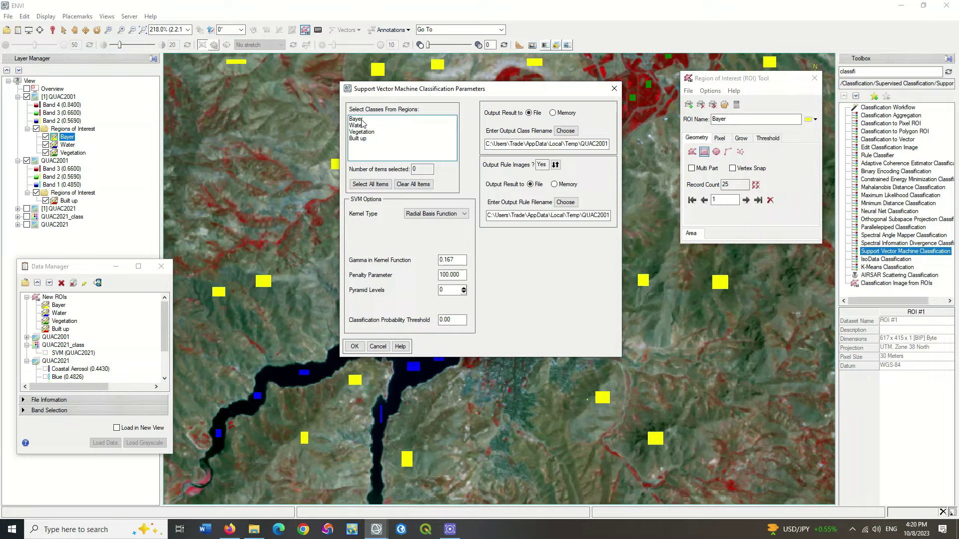
- Run the SVM classification with the Bayer, Water, Vegetation and Built up regions, with rule image output turned off
left_click_drag(363, 121, 363, 142)
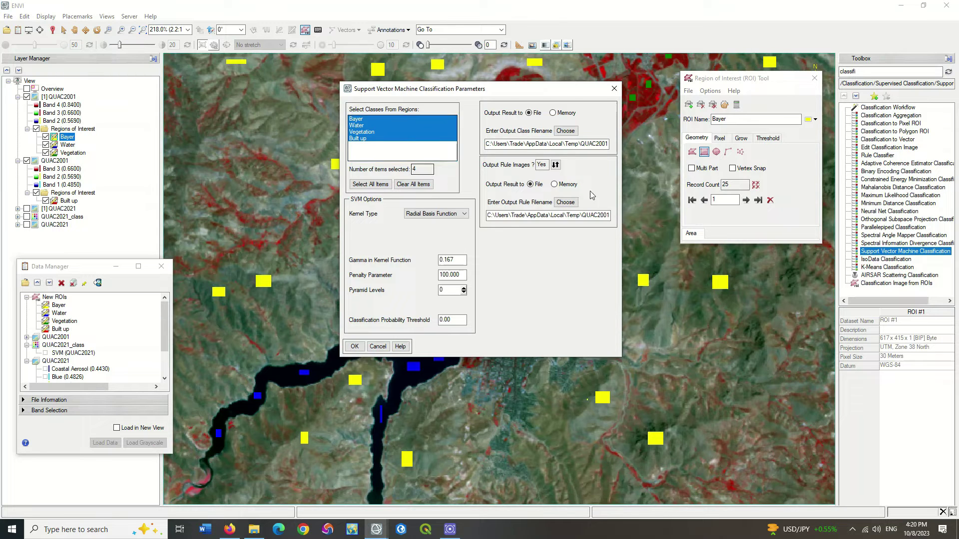
left_click(555, 165)
left_click(355, 347)
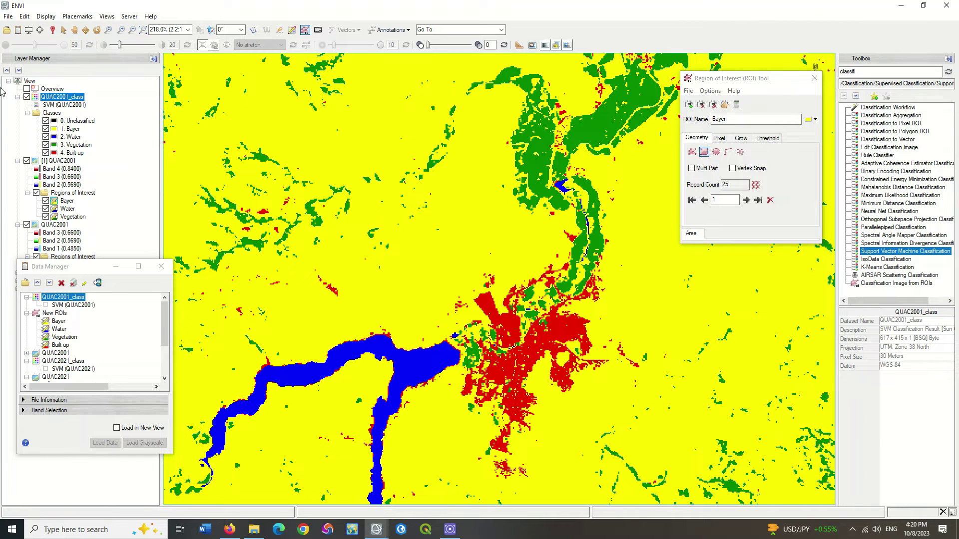
- Collapse the 2001 layers, hide both QUAC2001 images and turn on QUAC2021_class
left_click(18, 96)
left_click(18, 104)
left_click(18, 112)
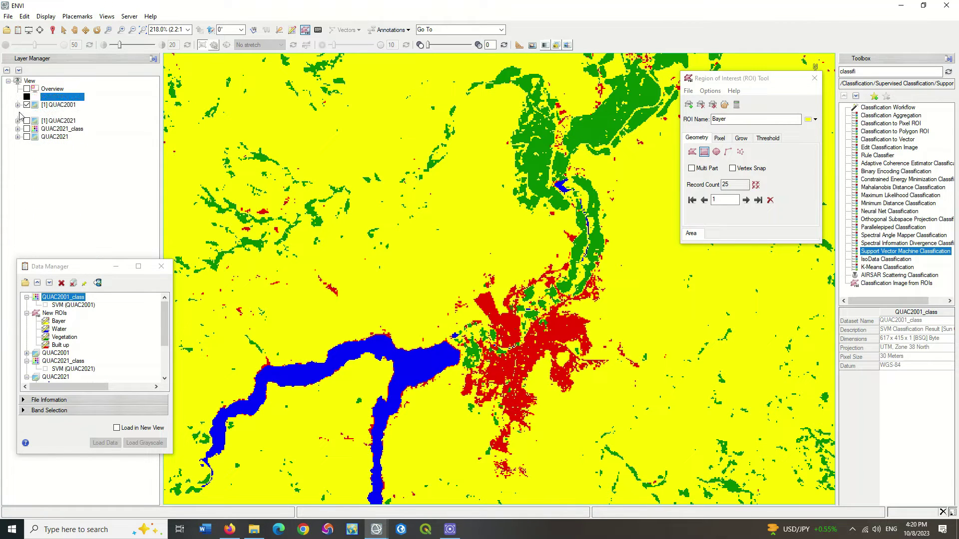
left_click(27, 113)
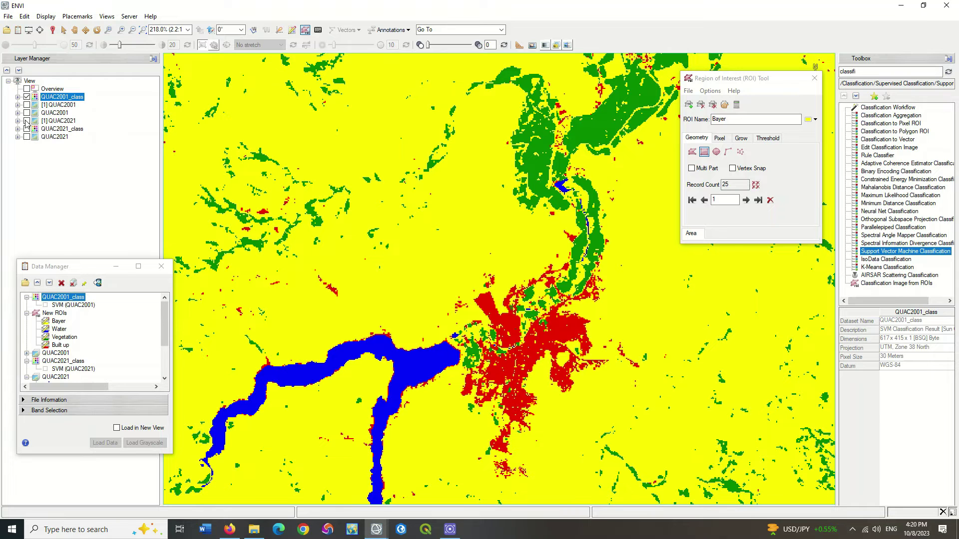
left_click(27, 129)
- Switch QUAC2001_class off and on to compare the 2001 and 2021 classifications
left_click(27, 97)
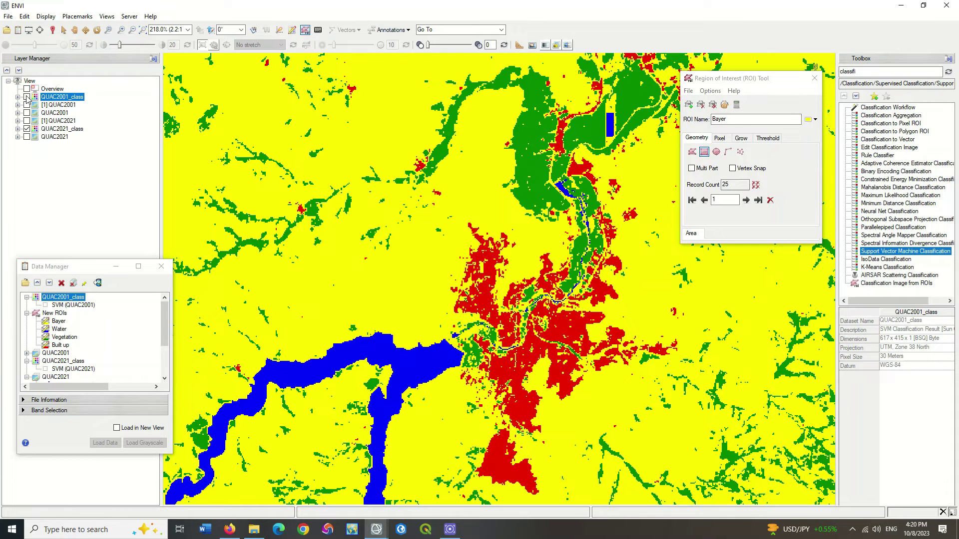
left_click(27, 97)
left_click(27, 97)
left_click(27, 97)
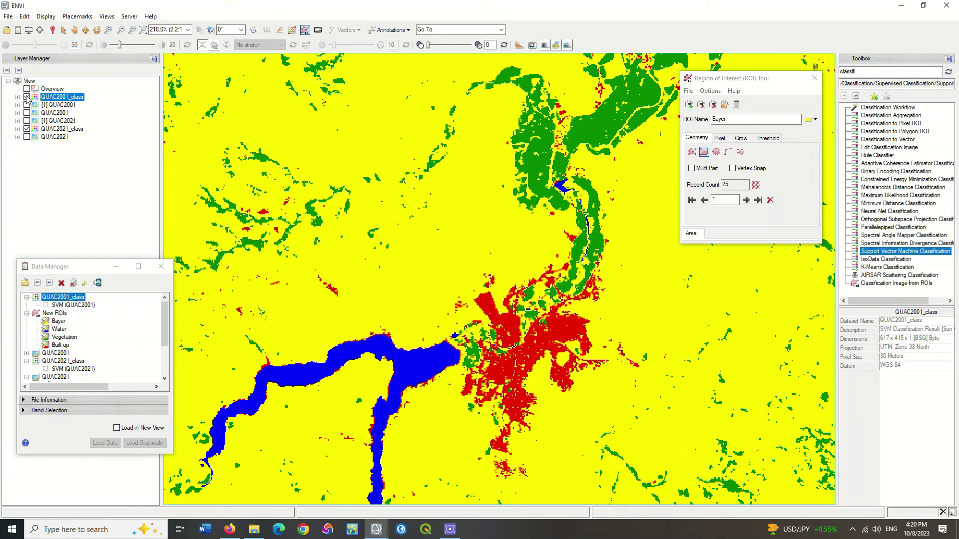
- Close the ROI Tool, then search the toolbox for "change" and open Change Detection Statistics
left_click(692, 152)
left_click(815, 78)
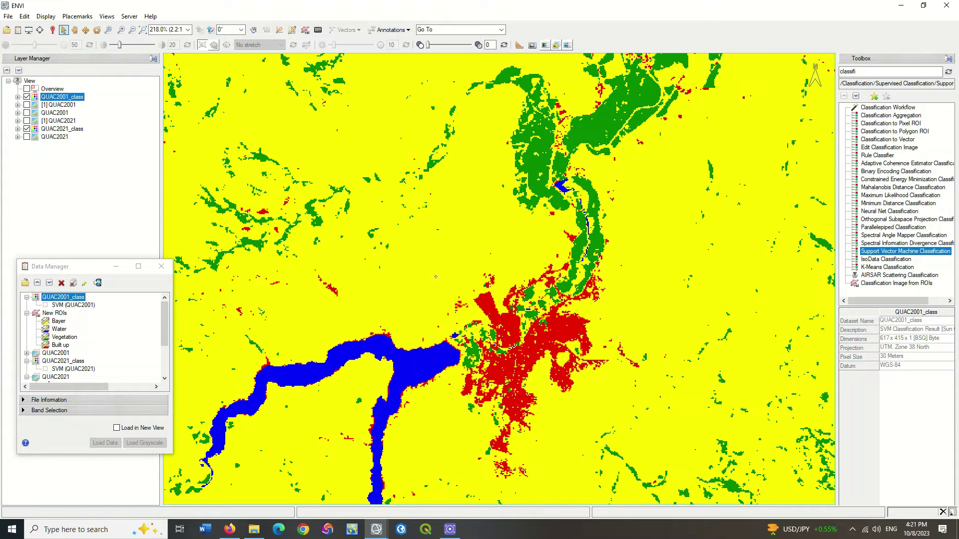
double_click(888, 73)
key("BackSpace")
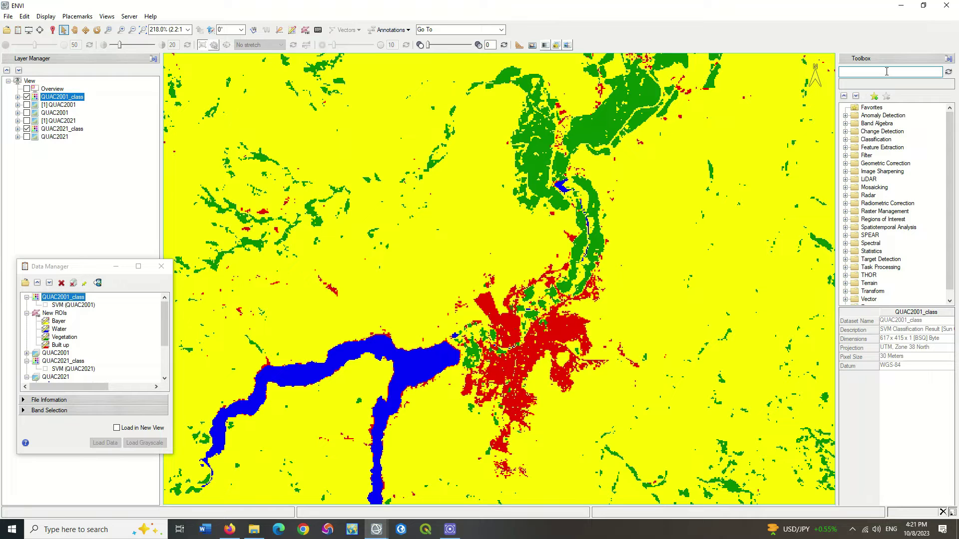
type("change")
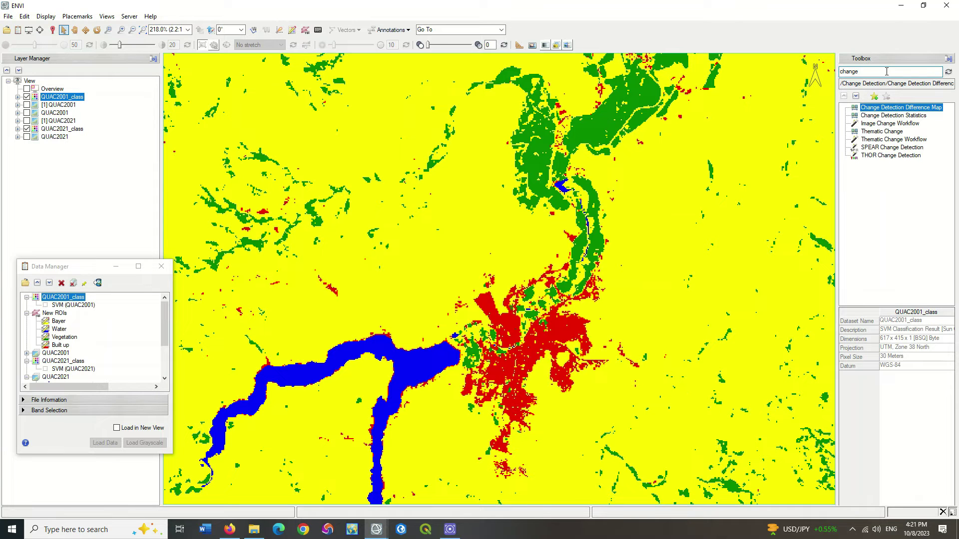
double_click(905, 115)
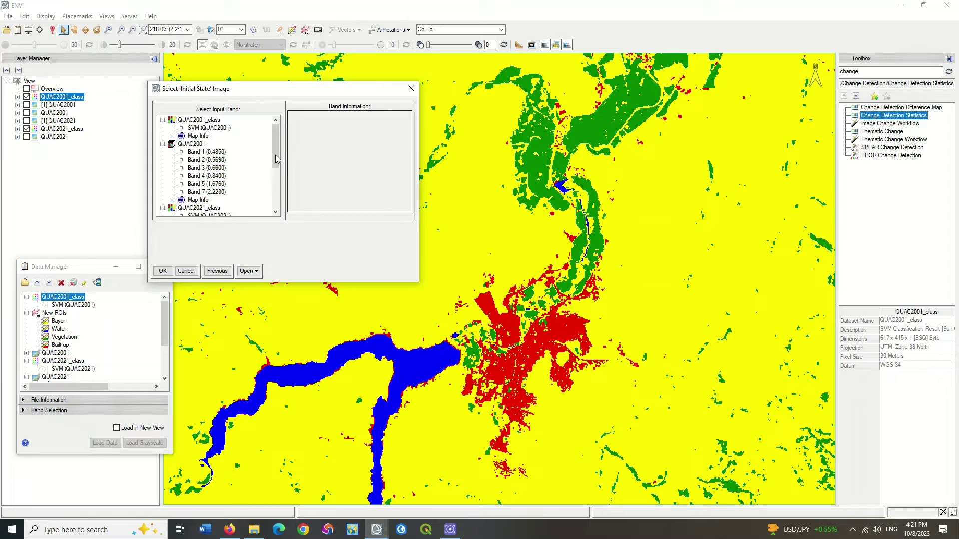
- Choose the SVM band of QUAC2001_class as the initial state and that of QUAC2021_class as the final state
left_click(216, 129)
left_click(227, 175)
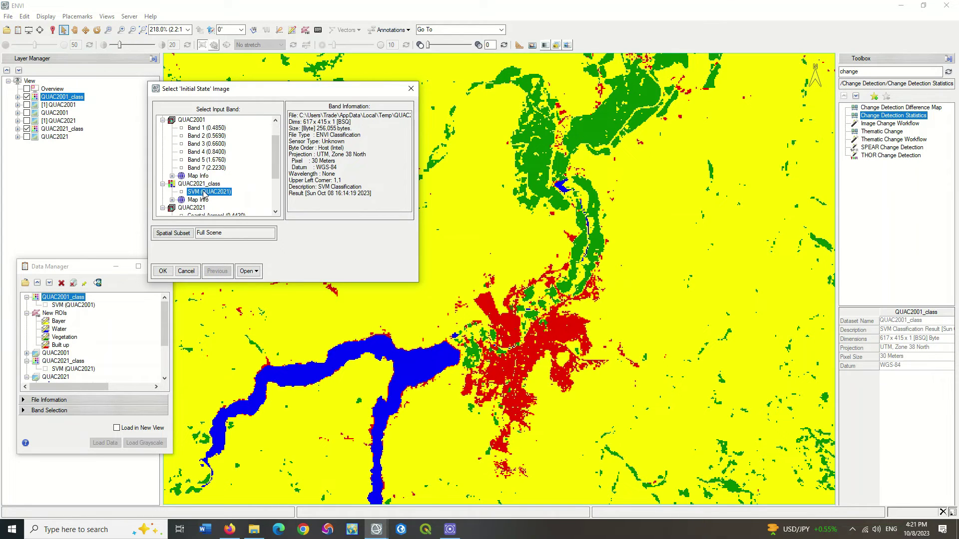
left_click(202, 127)
left_click(169, 270)
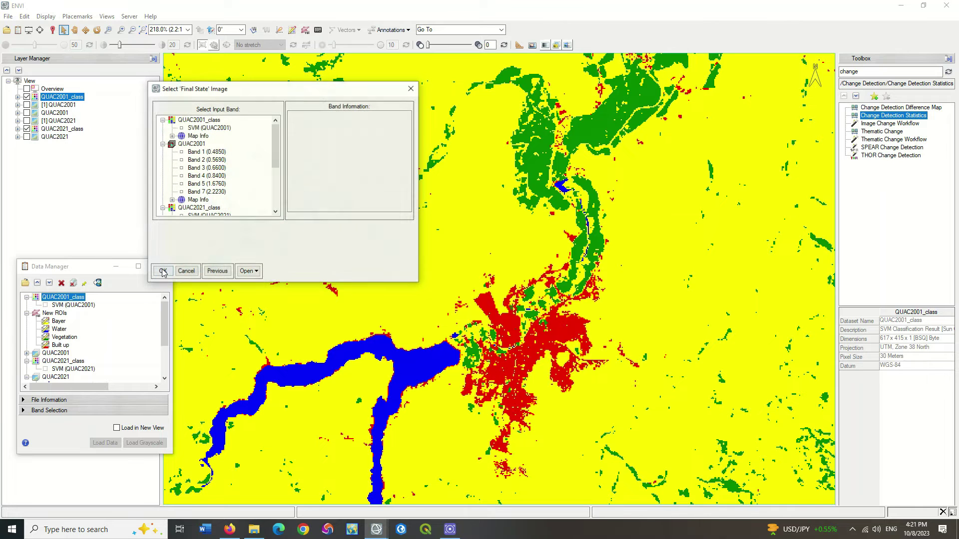
scroll(224, 192, "down", 2)
left_click(209, 168)
left_click(169, 270)
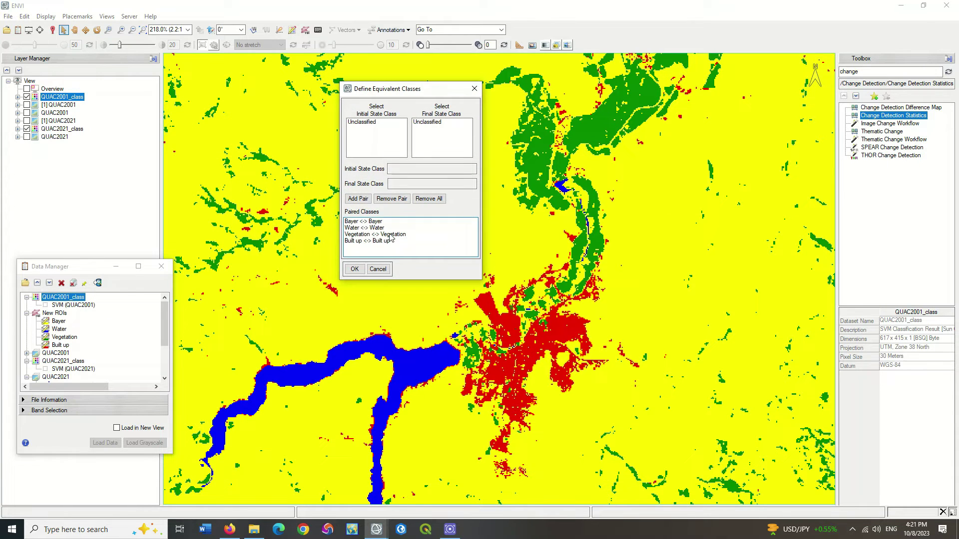
- Accept the paired classes and produce the change statistics in pixels, percent and area, with mask images output to memory
left_click(357, 270)
left_click(407, 254)
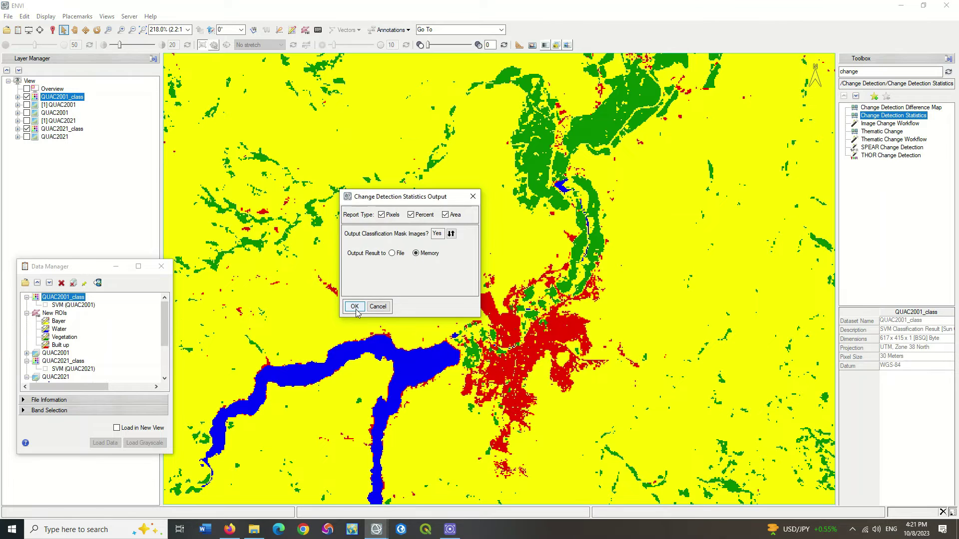
left_click(354, 306)
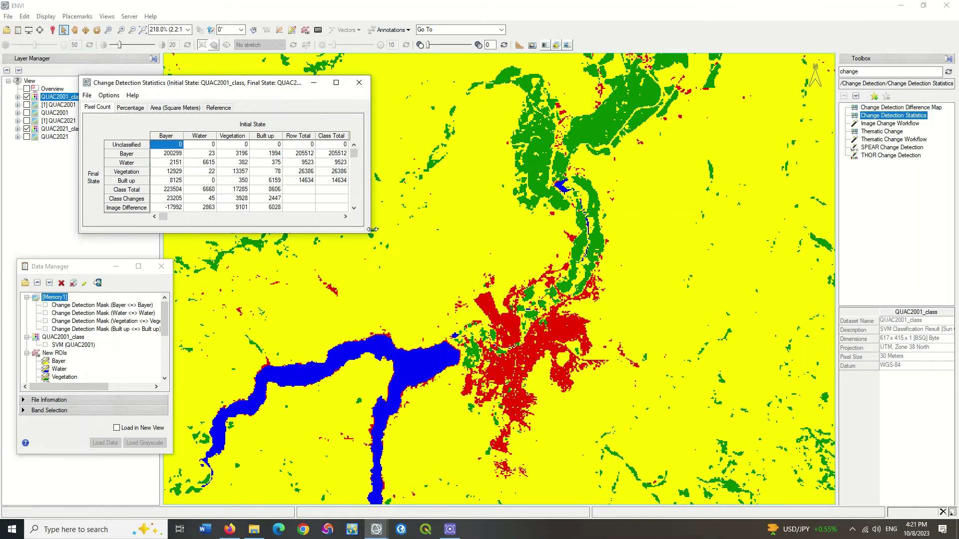
- Enlarge the change statistics report and review its percentage, area and reference pages
left_click_drag(372, 229, 496, 227)
left_click_drag(435, 230, 435, 327)
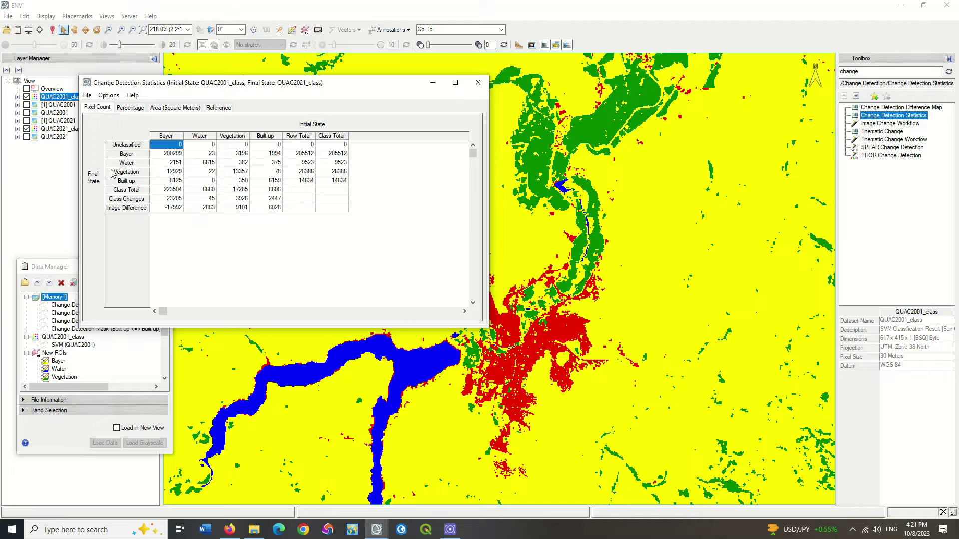
left_click(130, 109)
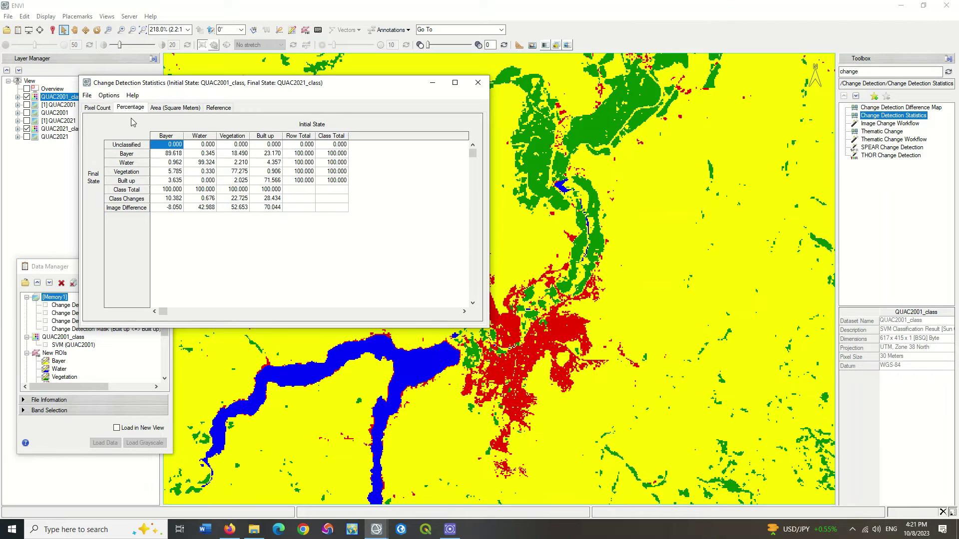
left_click(176, 109)
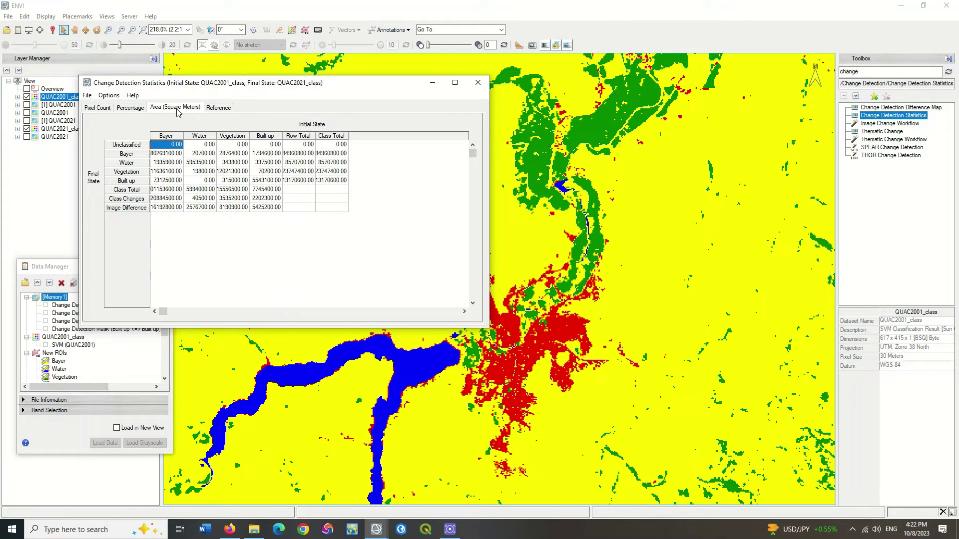
left_click(216, 109)
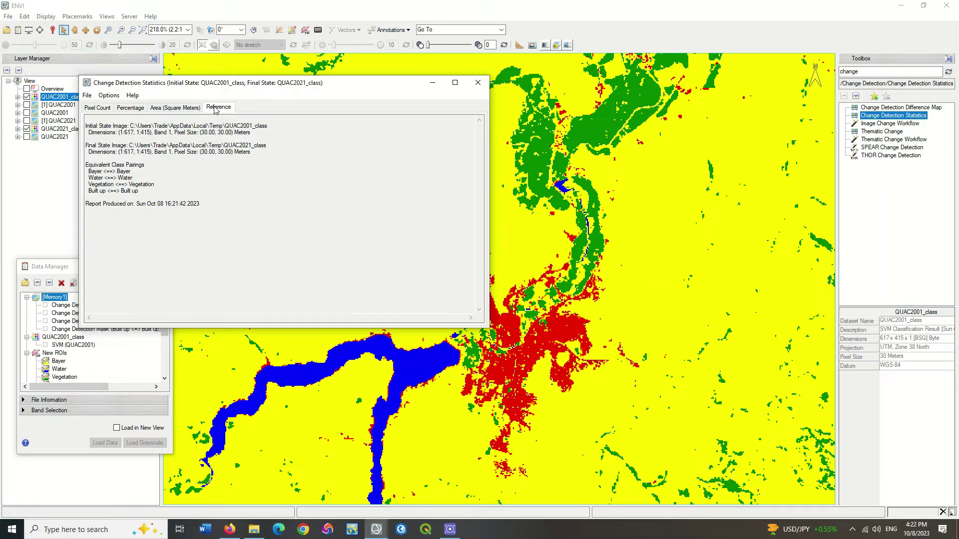
left_click(86, 95)
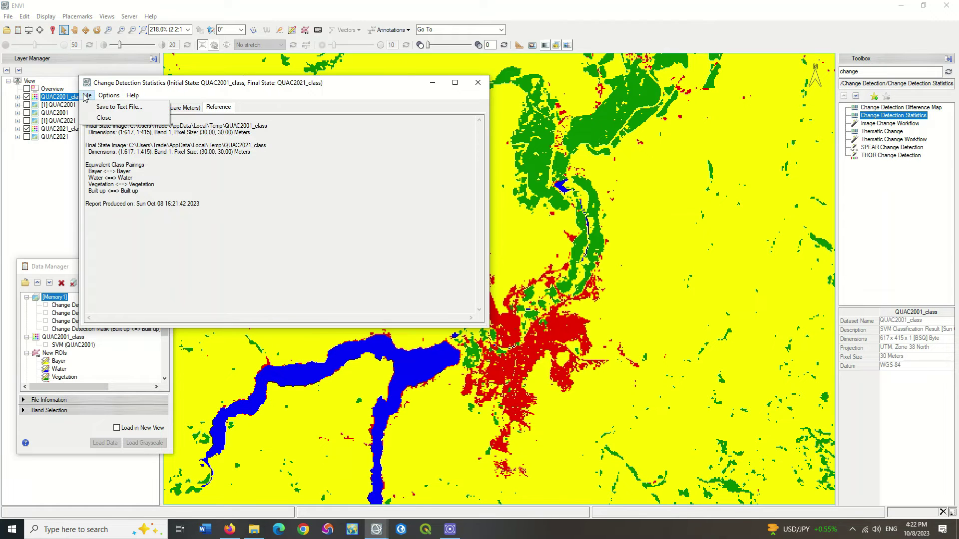
left_click(105, 107)
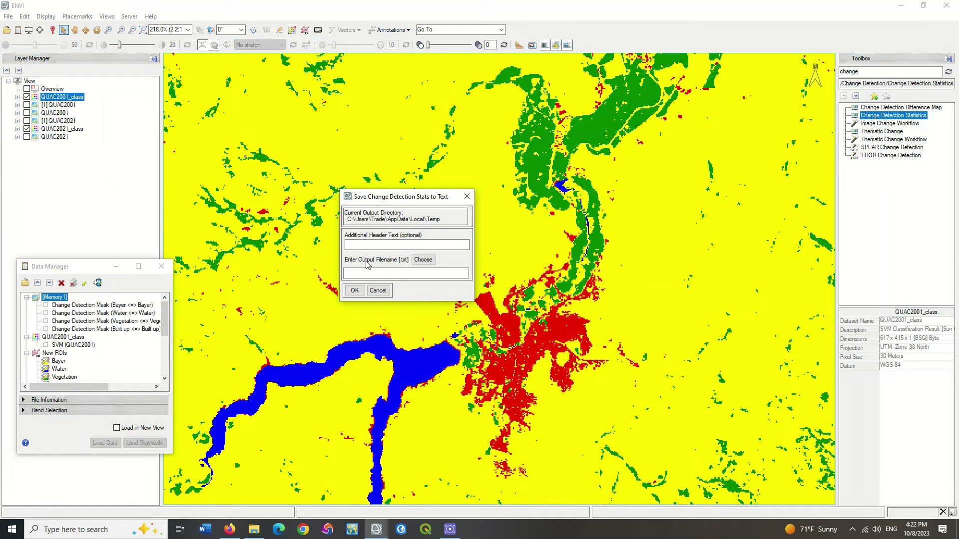
left_click(466, 198)
- Start the Thematic Change Workflow with QUAC2001_class as Time 1 and QUAC2021_class as Time 2
left_click(908, 140)
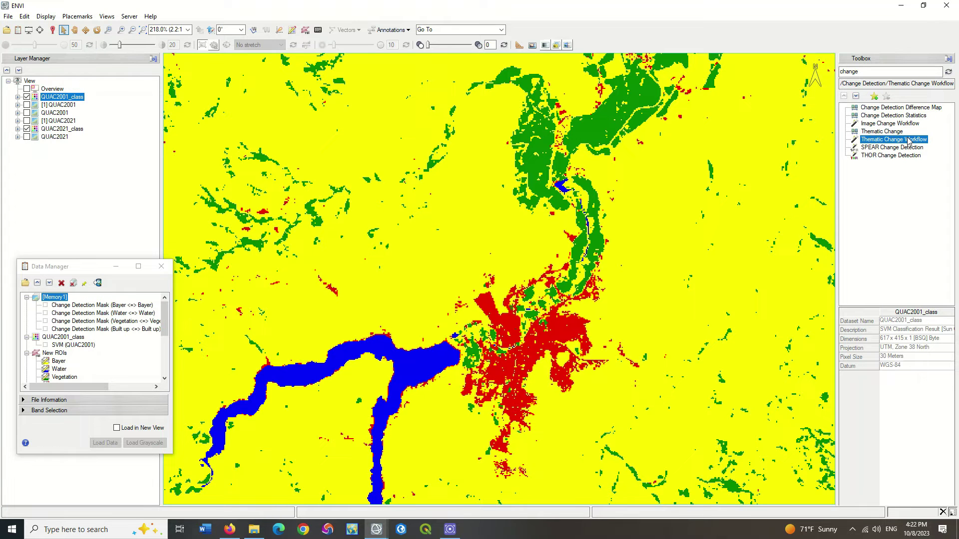
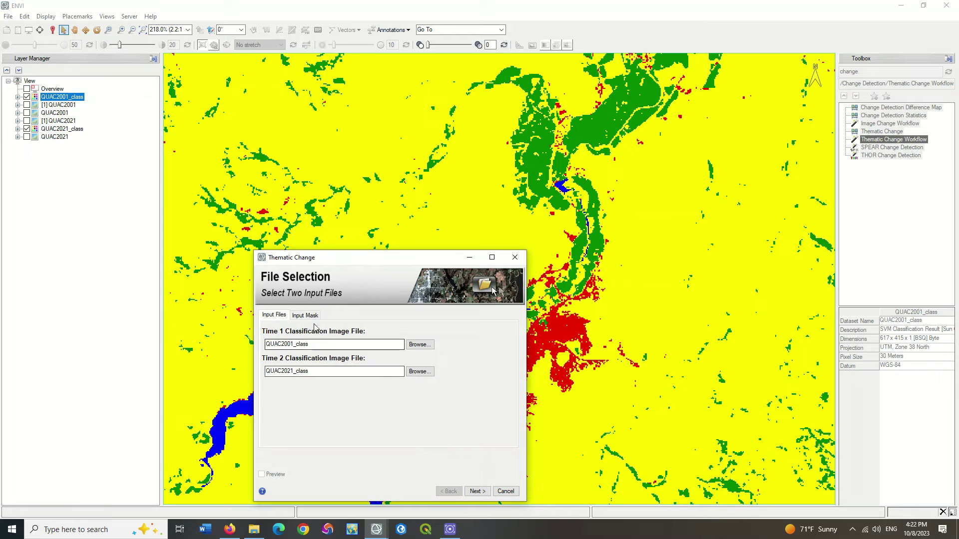
left_click(274, 315)
left_click(476, 492)
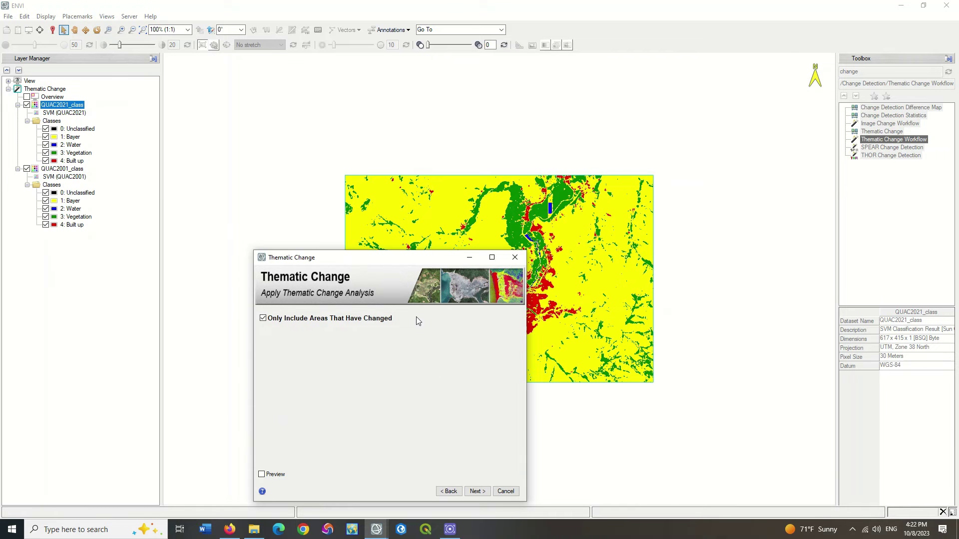
- Run the thematic change analysis on changed areas only and apply cleanup smoothing with a kernel size of 3
left_click_drag(410, 262, 210, 229)
left_click(275, 458)
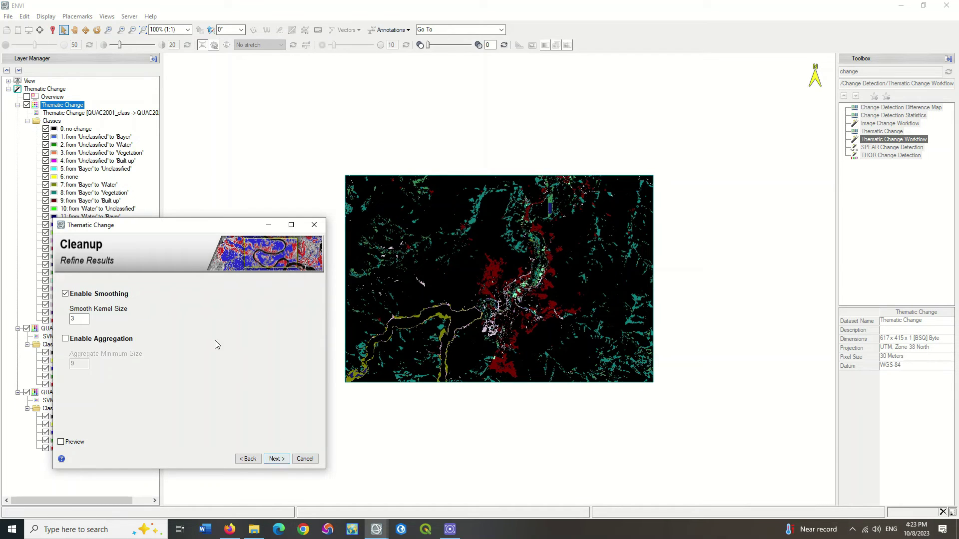
left_click(66, 295)
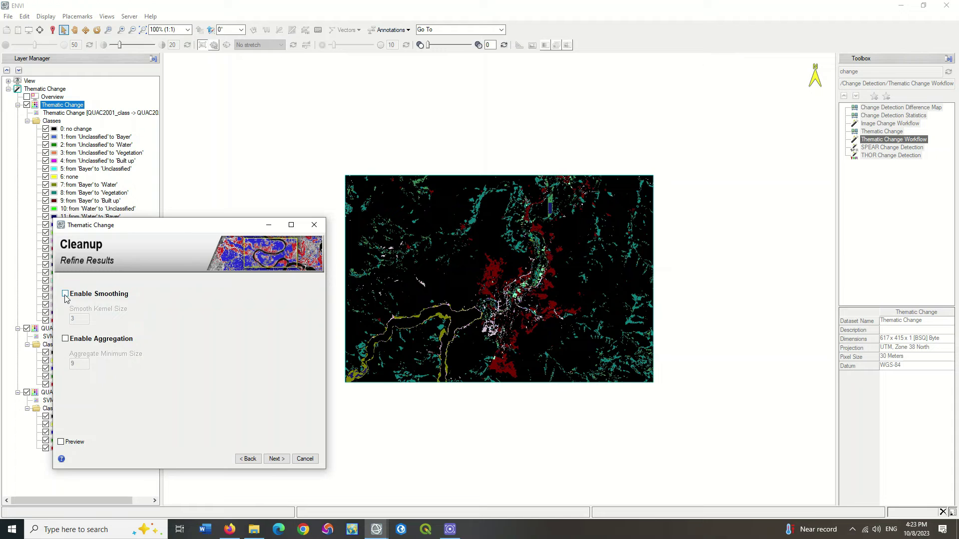
left_click(66, 295)
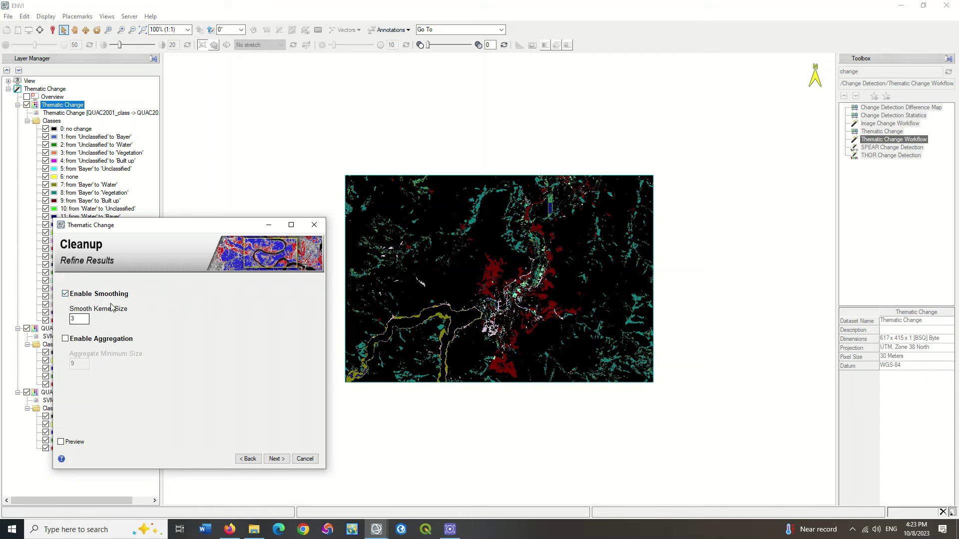
left_click(277, 458)
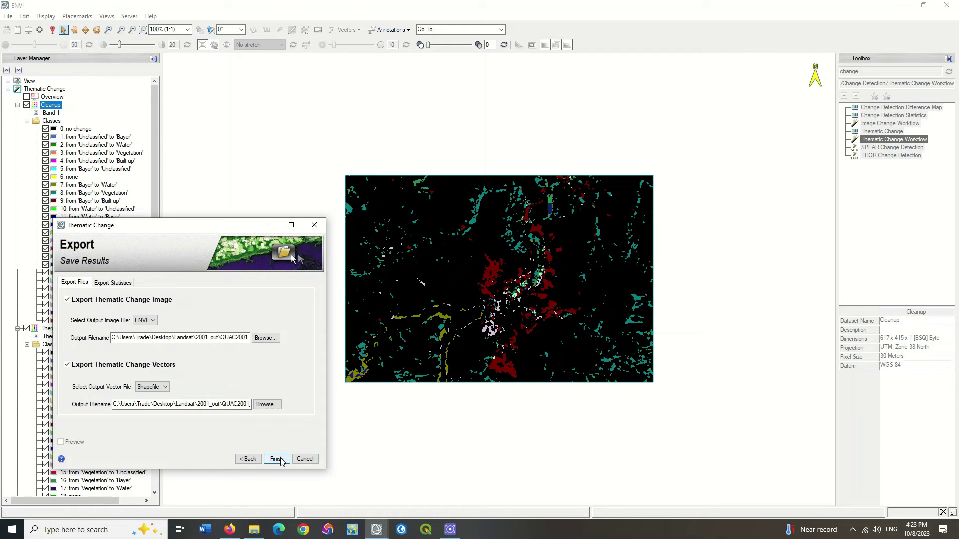
- Export the thematic change image in ENVI format and the change vectors as a shapefile to the 2001_out folder
left_click(152, 388)
left_click(150, 396)
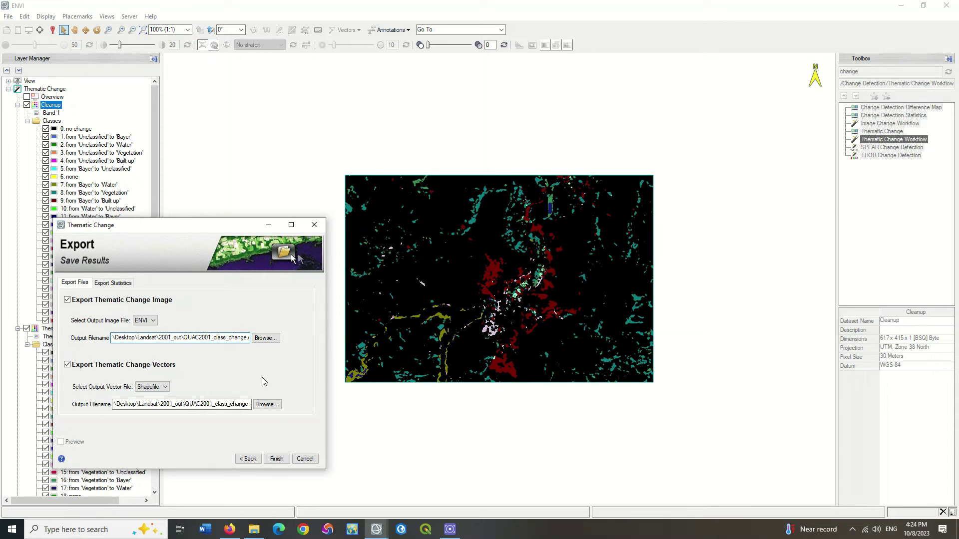
left_click(277, 460)
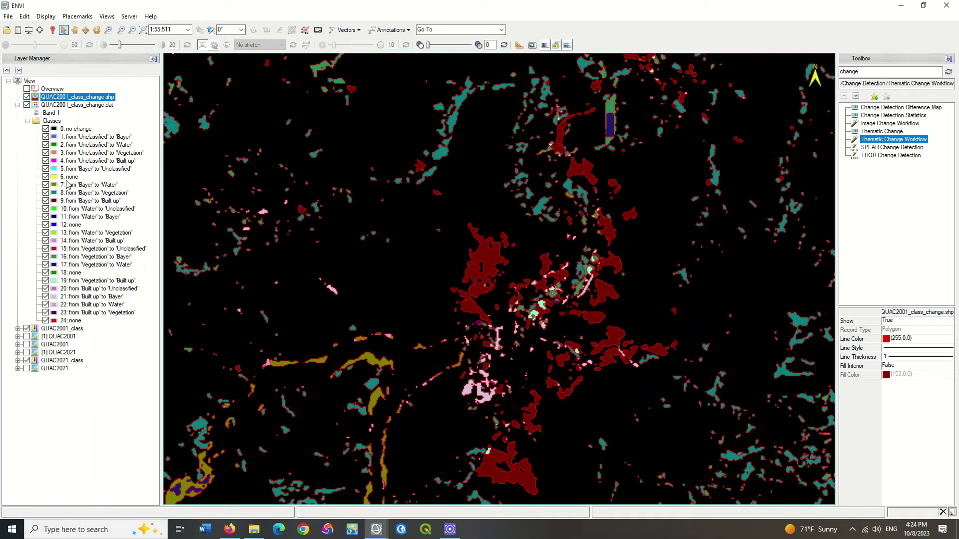
- Isolate the change shapefile outlines by hiding the change image and the QUAC2001_class and QUAC2021_class layers
left_click(27, 97)
left_click(27, 97)
left_click(27, 105)
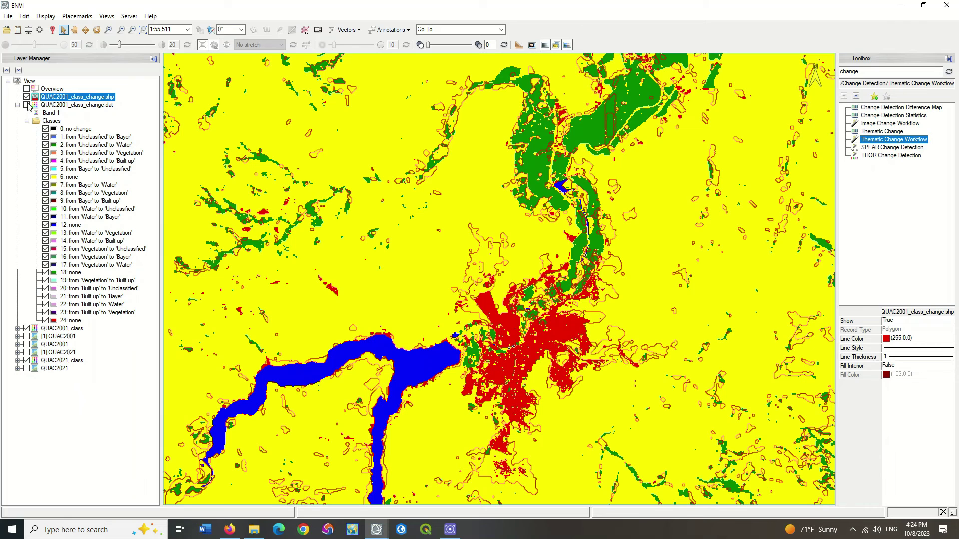
left_click(18, 105)
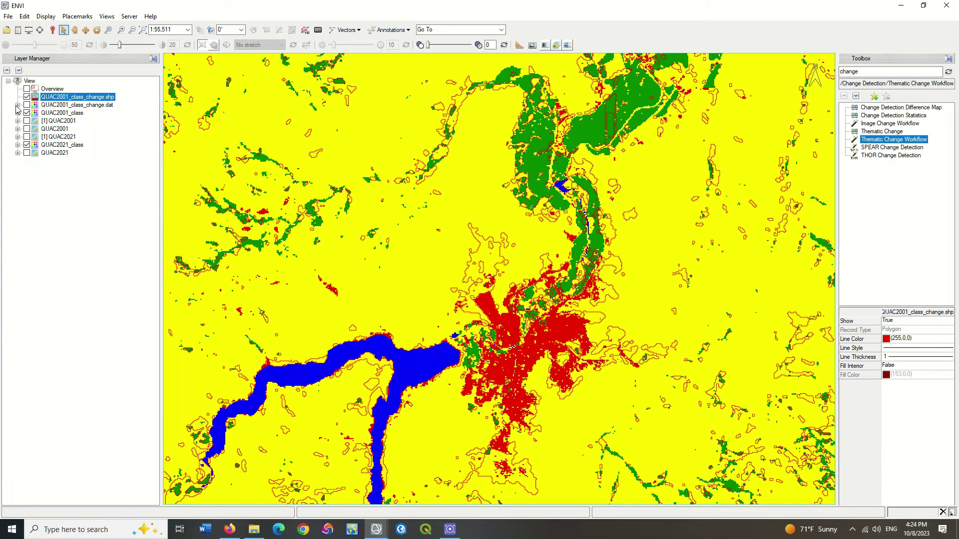
left_click(26, 113)
left_click(27, 145)
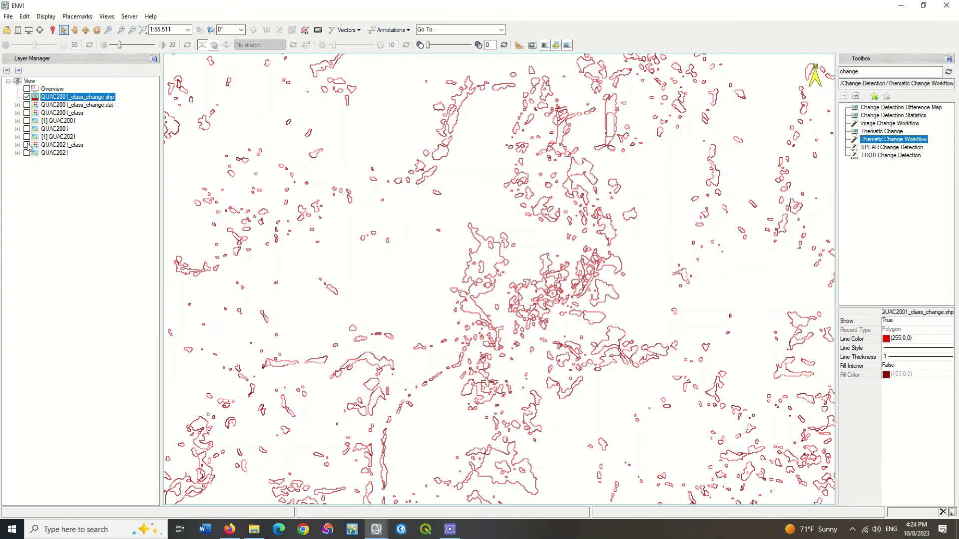
- Display only the QUAC2001_class_change.dat image, expand its classes, and switch the "no change" class off and back on
left_click(27, 105)
left_click(26, 97)
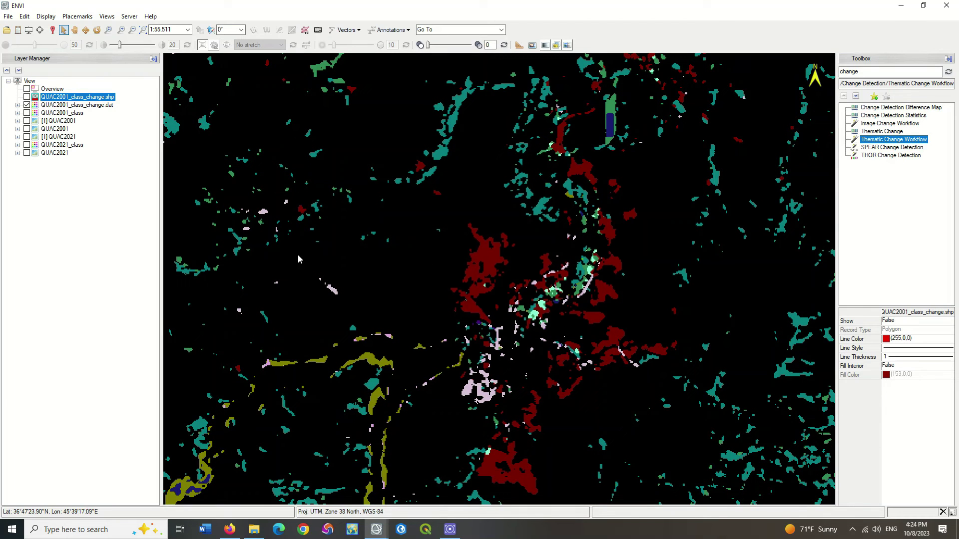
left_click(17, 105)
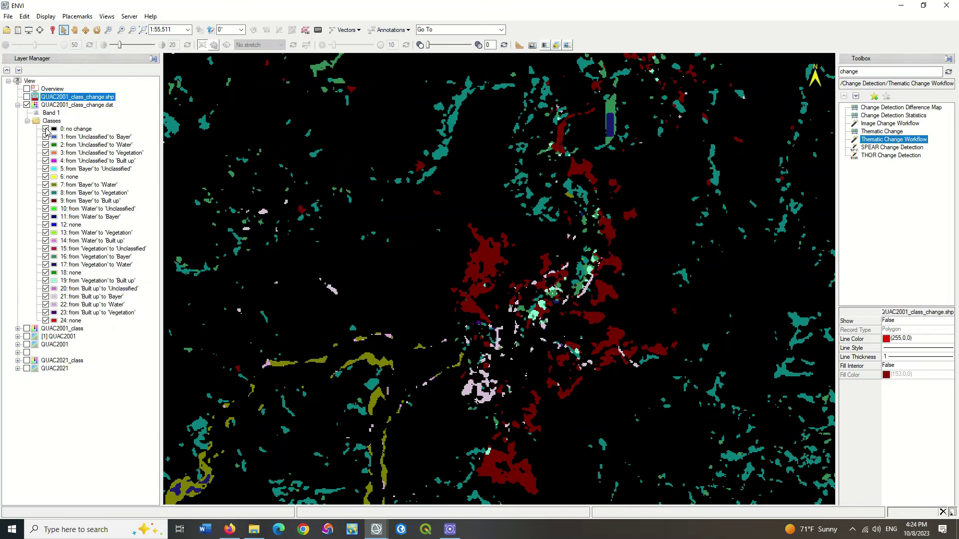
left_click(46, 129)
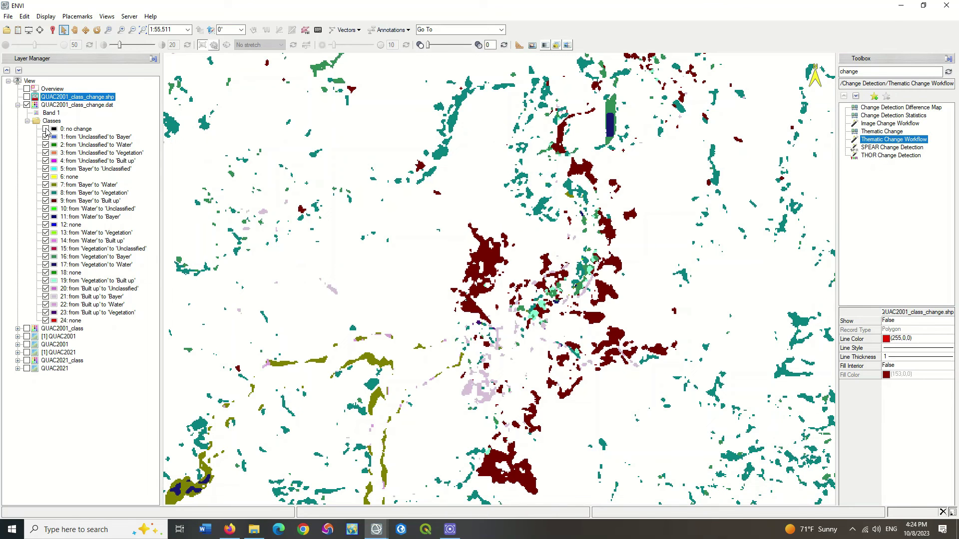
left_click(46, 130)
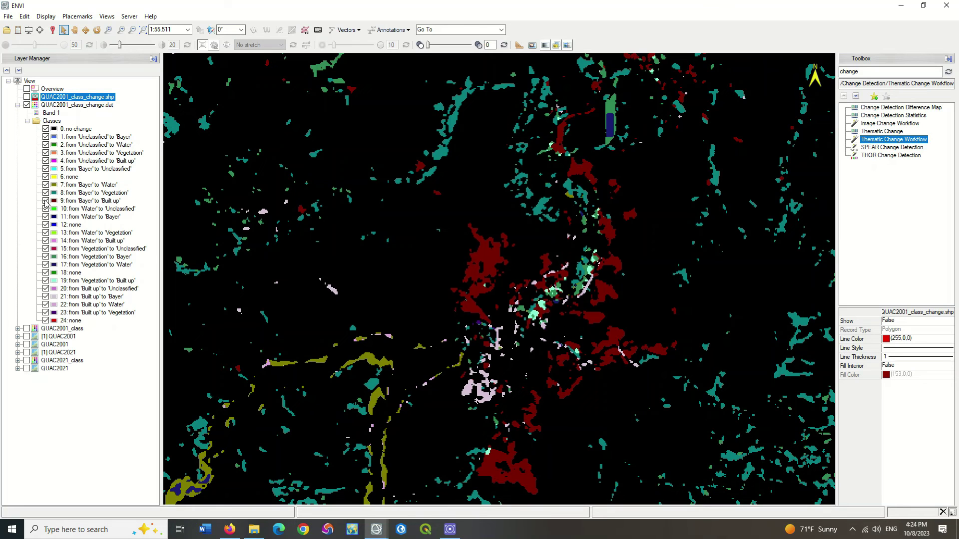
- Toggle the 'Bayer' to 'Built up' and 'Bayer' to 'Vegetation' classes to inspect their areas, and hide class 24
left_click(46, 201)
left_click(46, 201)
left_click(45, 320)
left_click(44, 320)
left_click(46, 193)
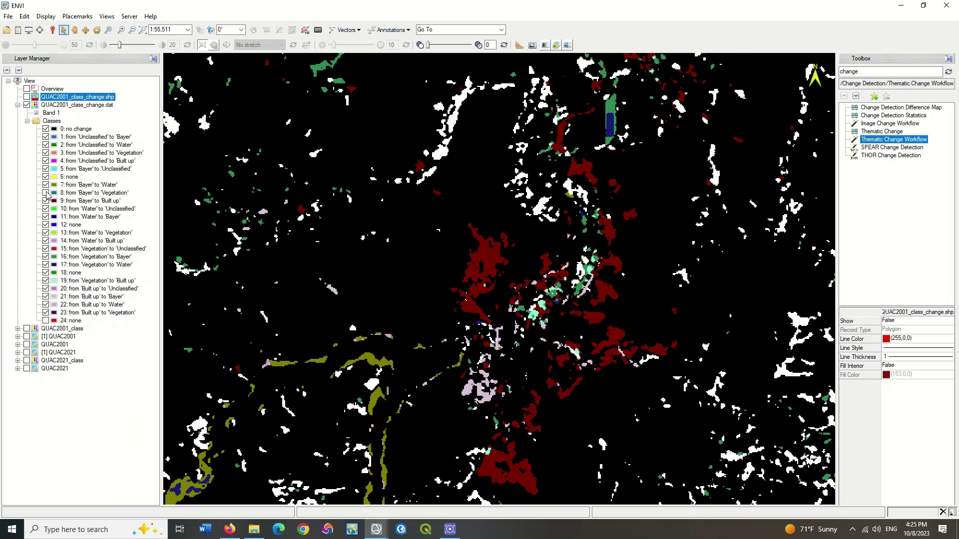
left_click(46, 193)
left_click(46, 193)
left_click(46, 193)
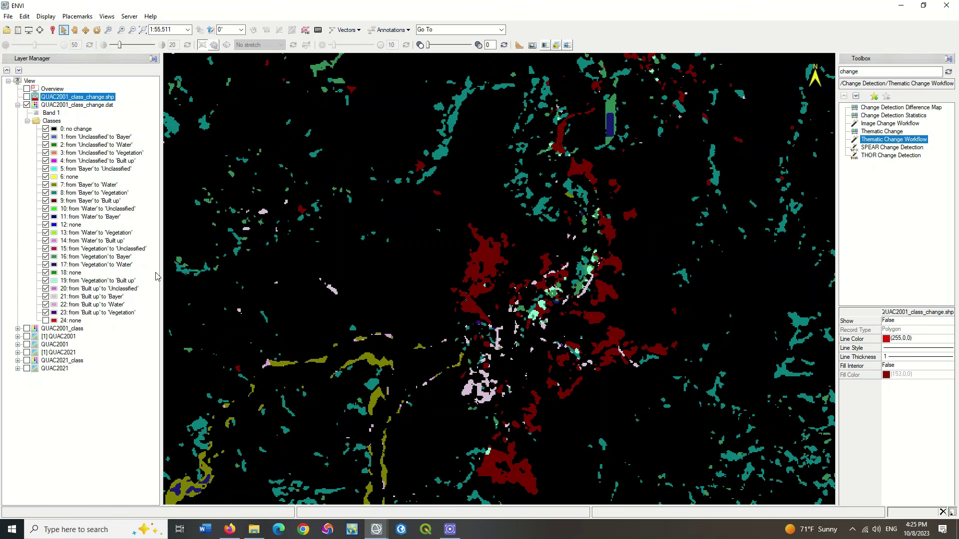
- Compare the change shapefile on its own with the change image, leaving only the image displayed
left_click(27, 96)
left_click(27, 106)
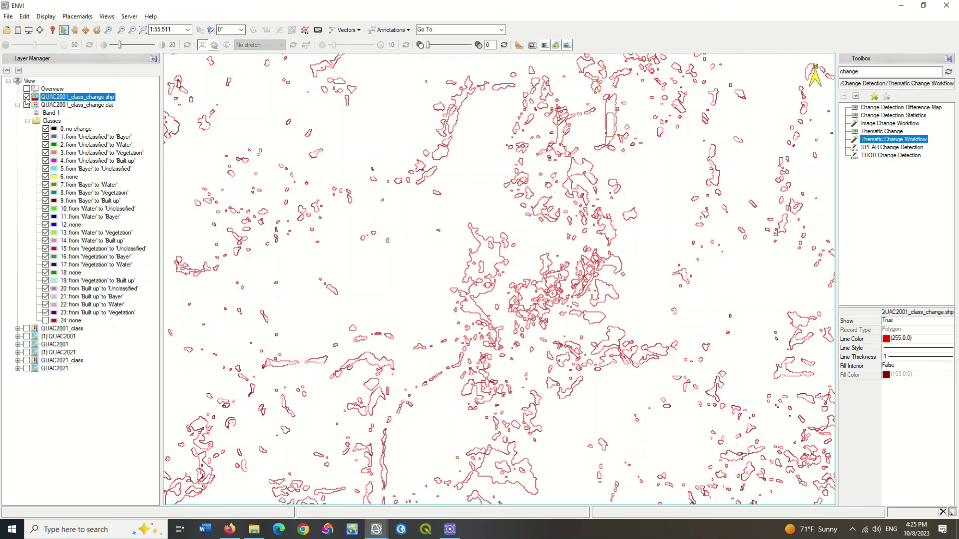
left_click(27, 97)
left_click(27, 105)
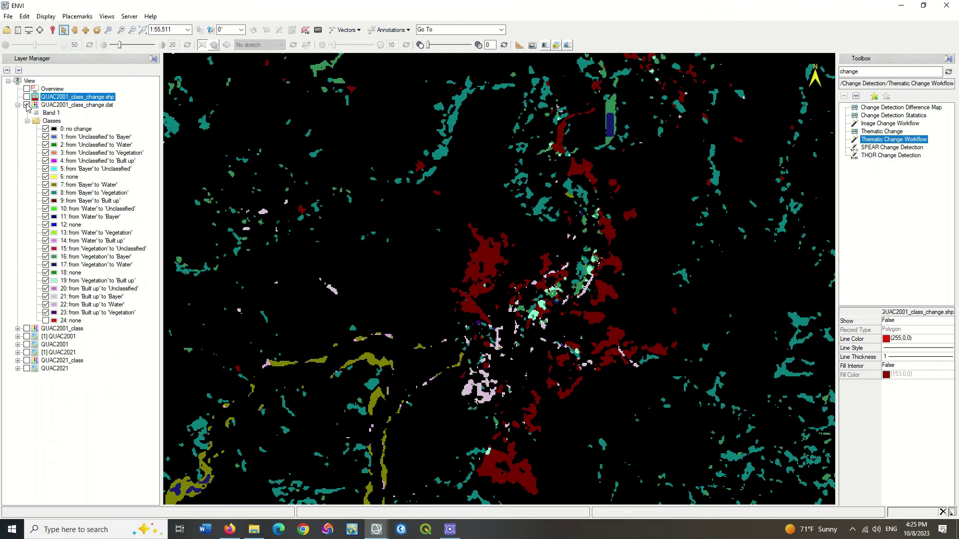